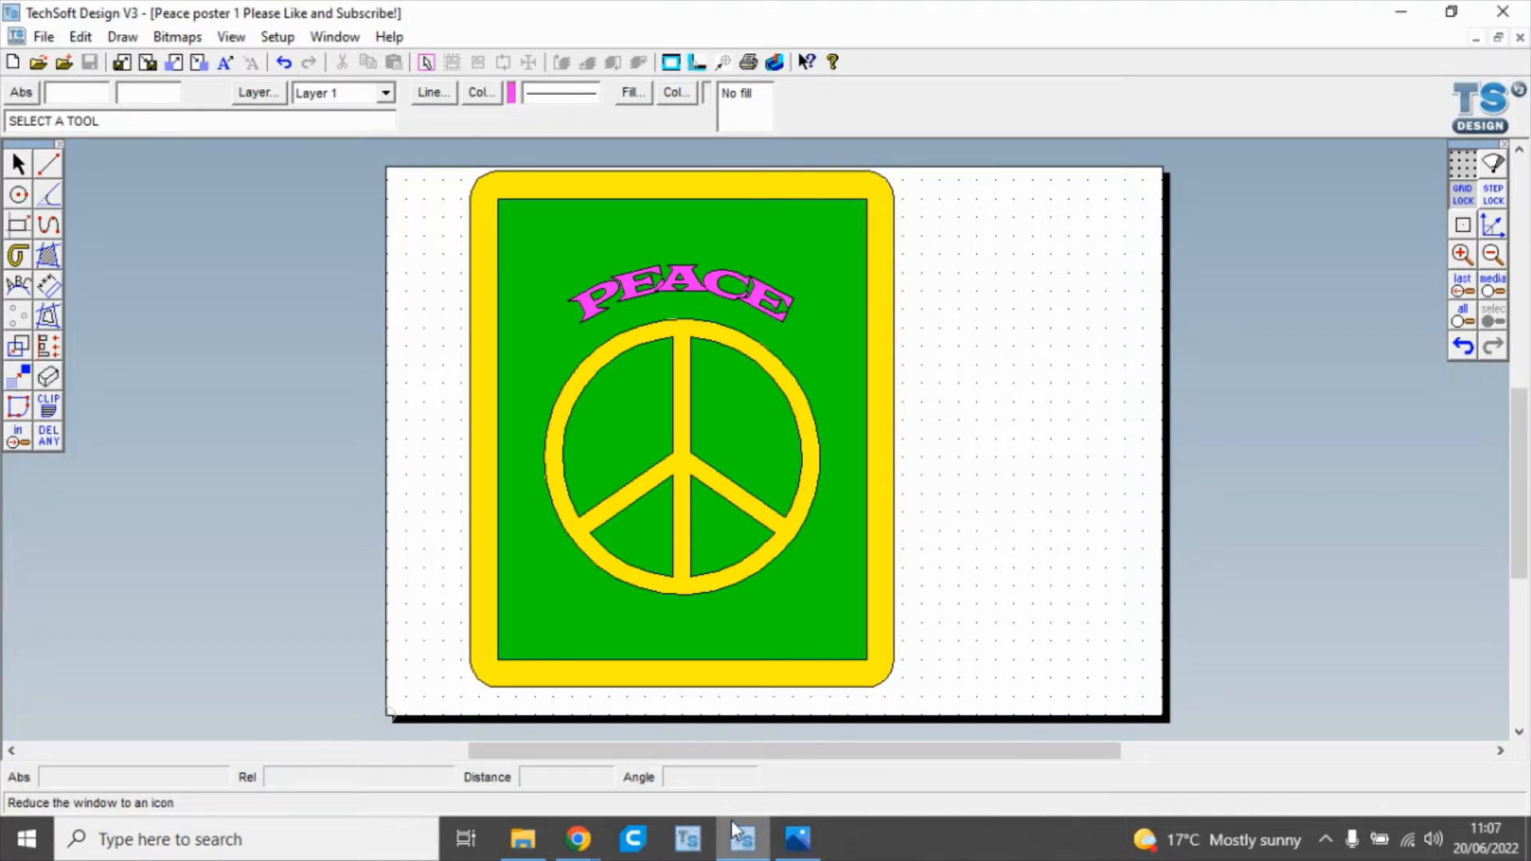
# Create a new blank drawing in a maximised window with Grid Lock turned on.
pyautogui.click(42, 37)
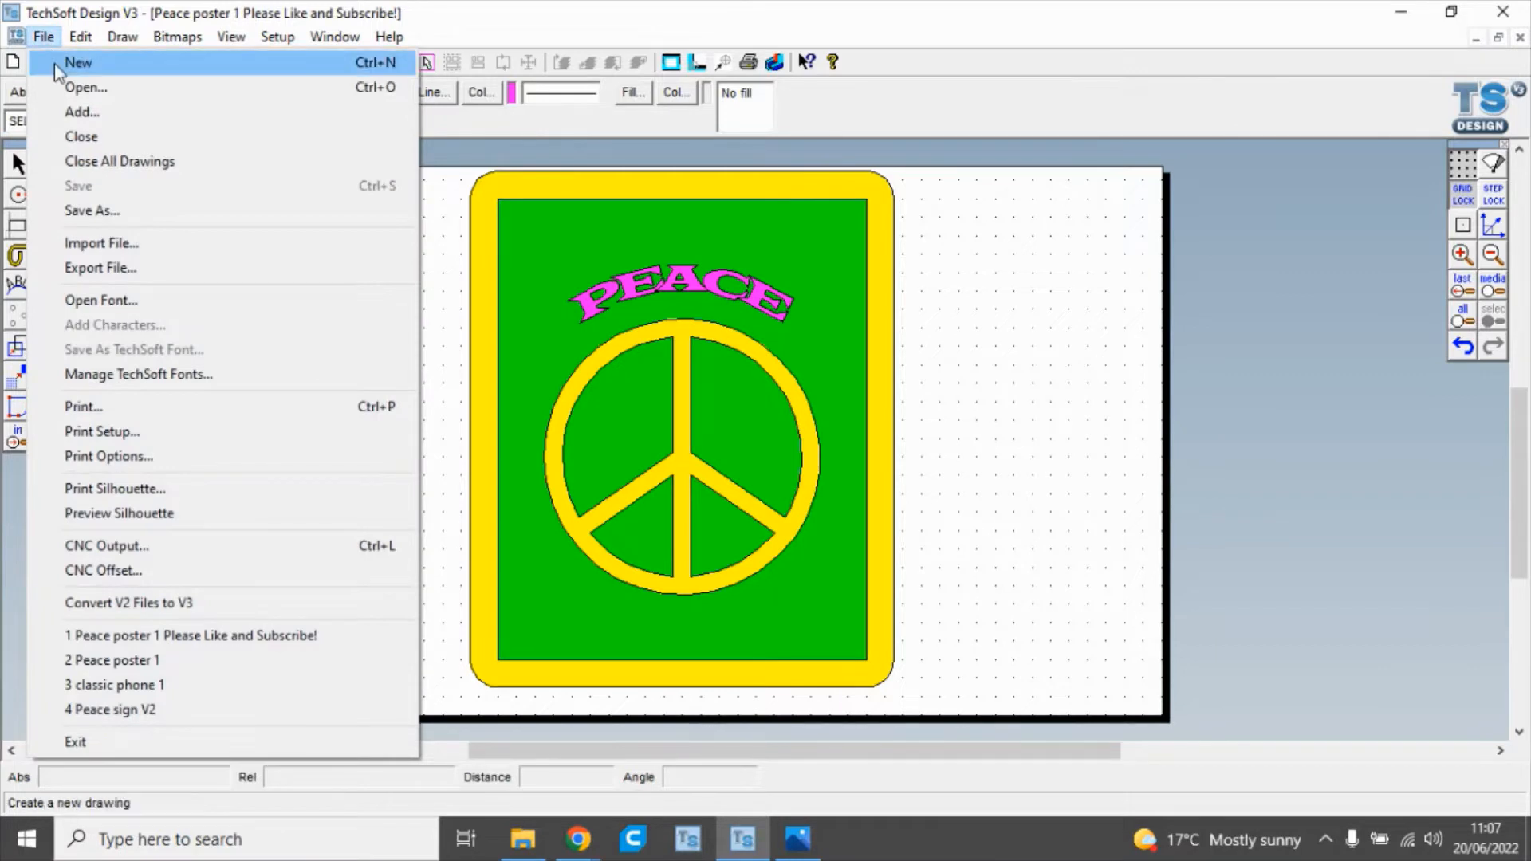
pyautogui.click(78, 63)
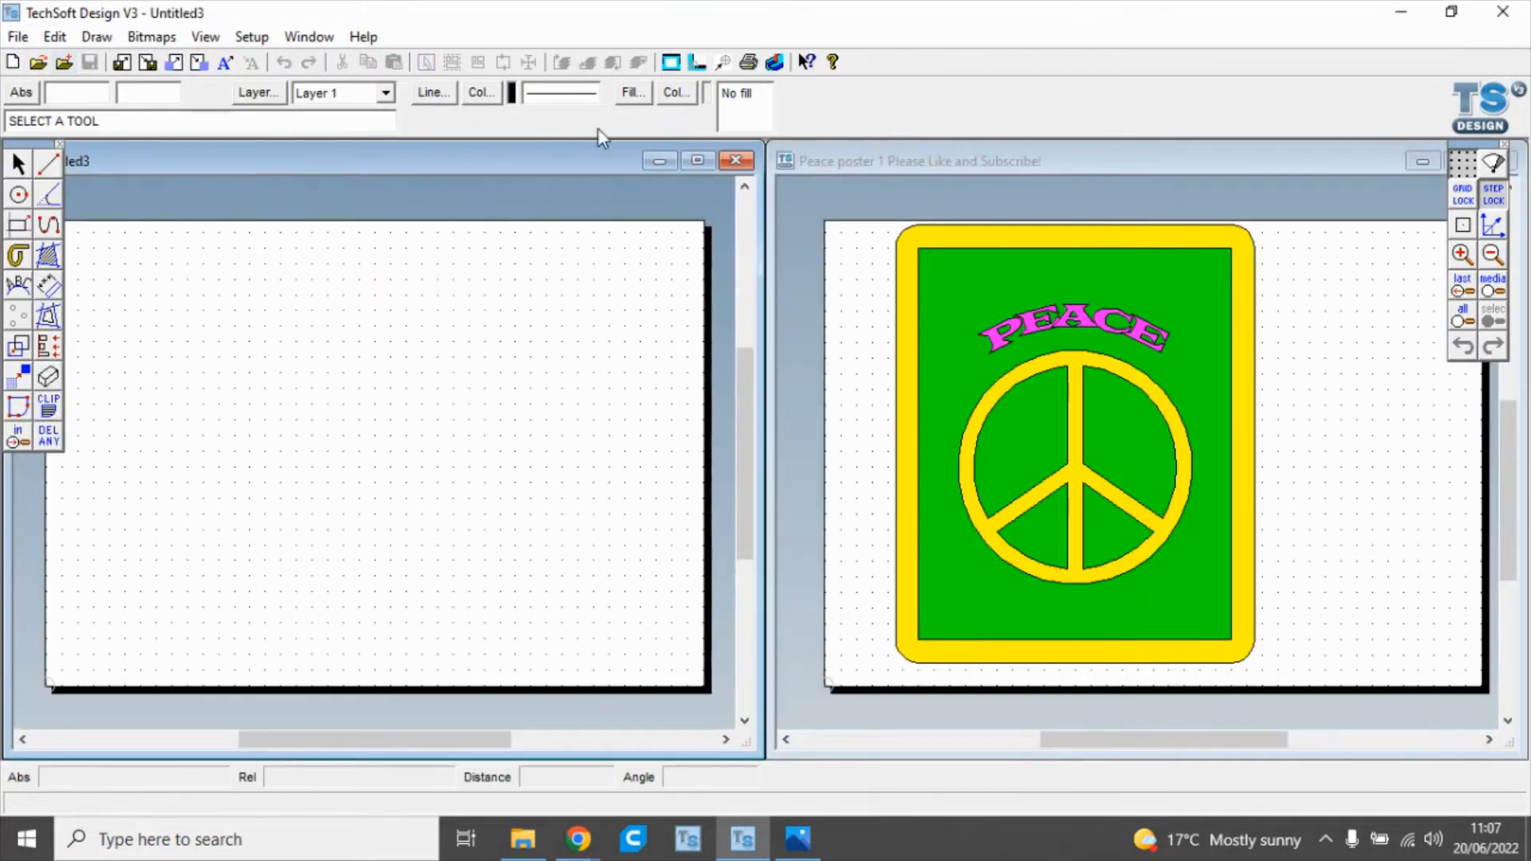
pyautogui.click(699, 161)
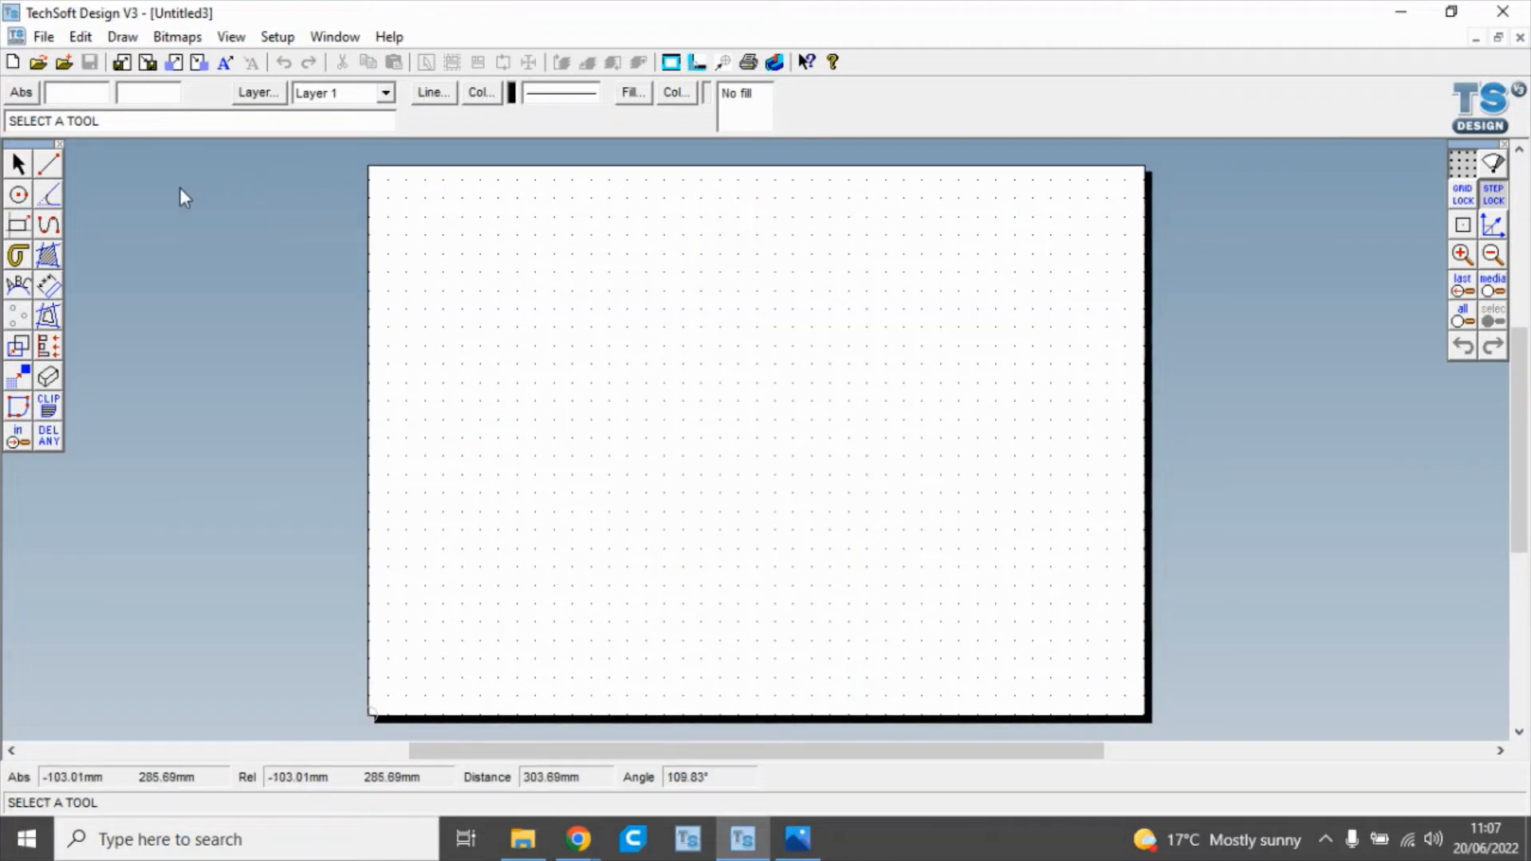
pyautogui.click(1461, 199)
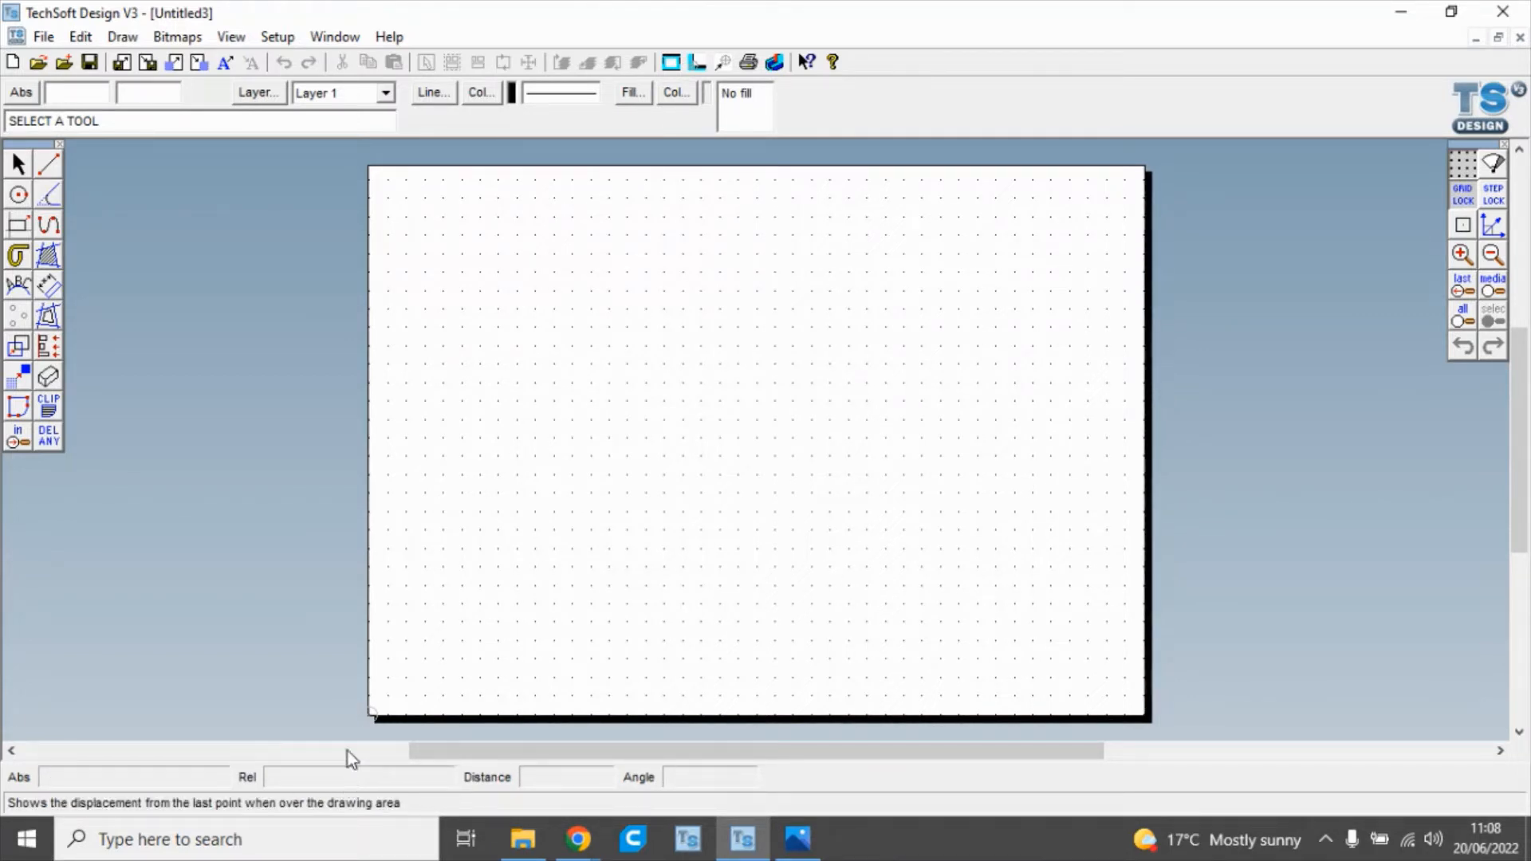
# Draw two stacked rectangles sharing an edge, the upper 200 by 140 mm and the lower 200 by 110 mm.
pyautogui.click(16, 228)
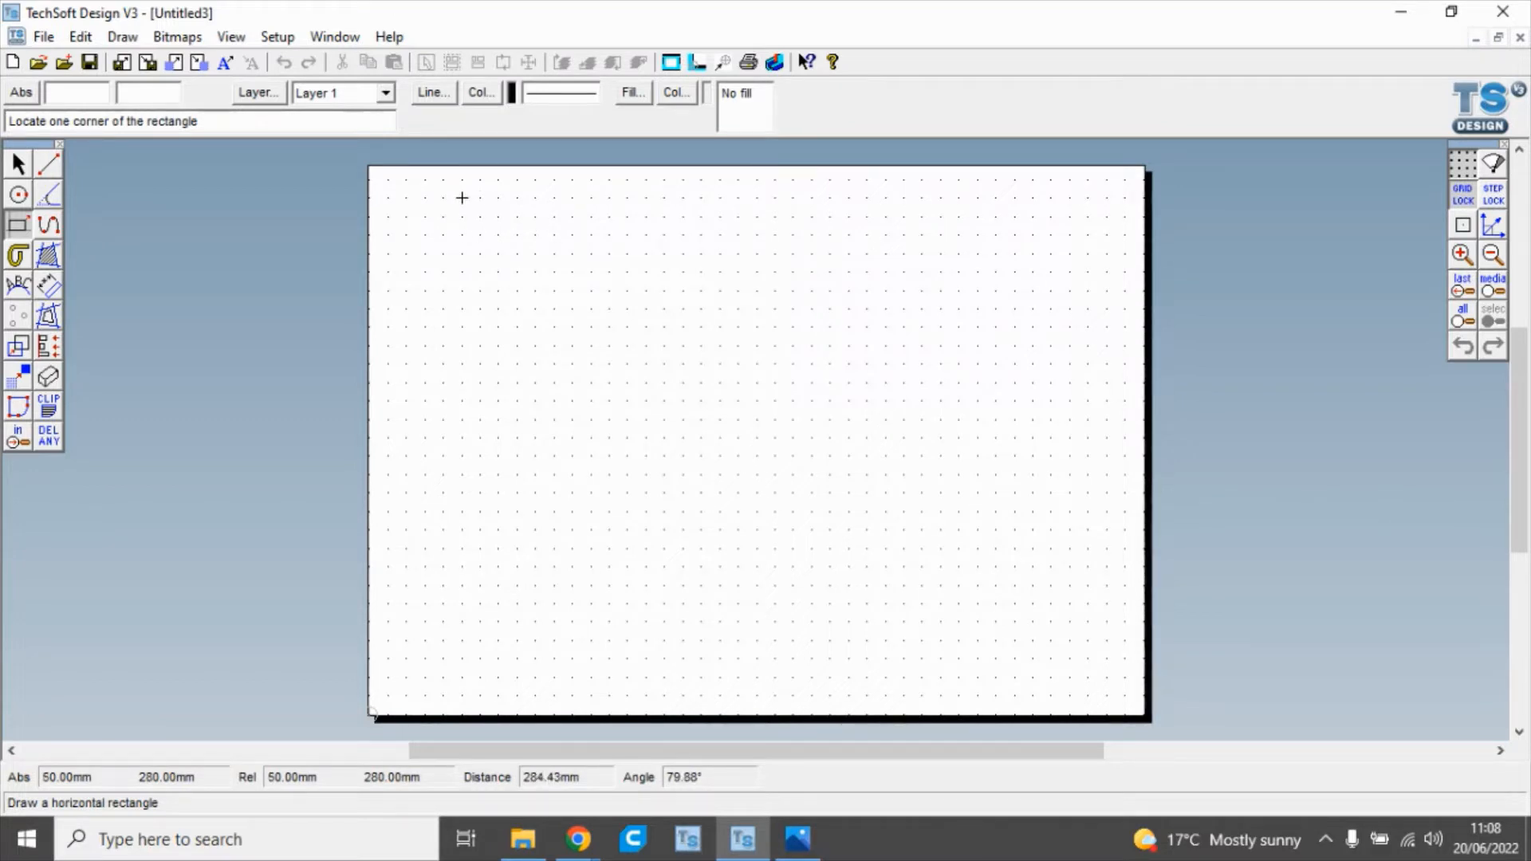
pyautogui.click(462, 198)
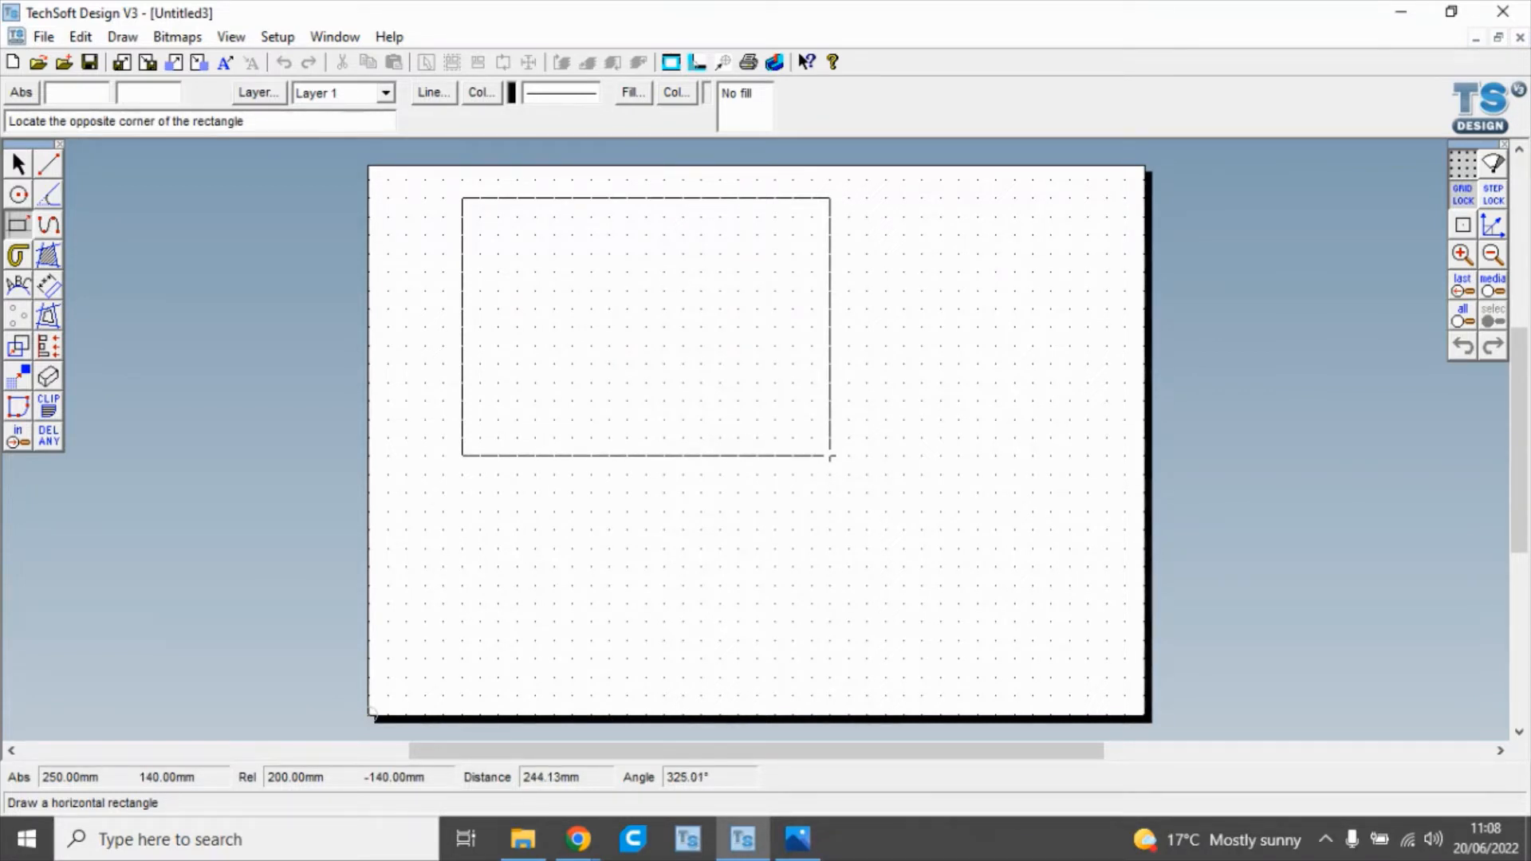
pyautogui.click(830, 456)
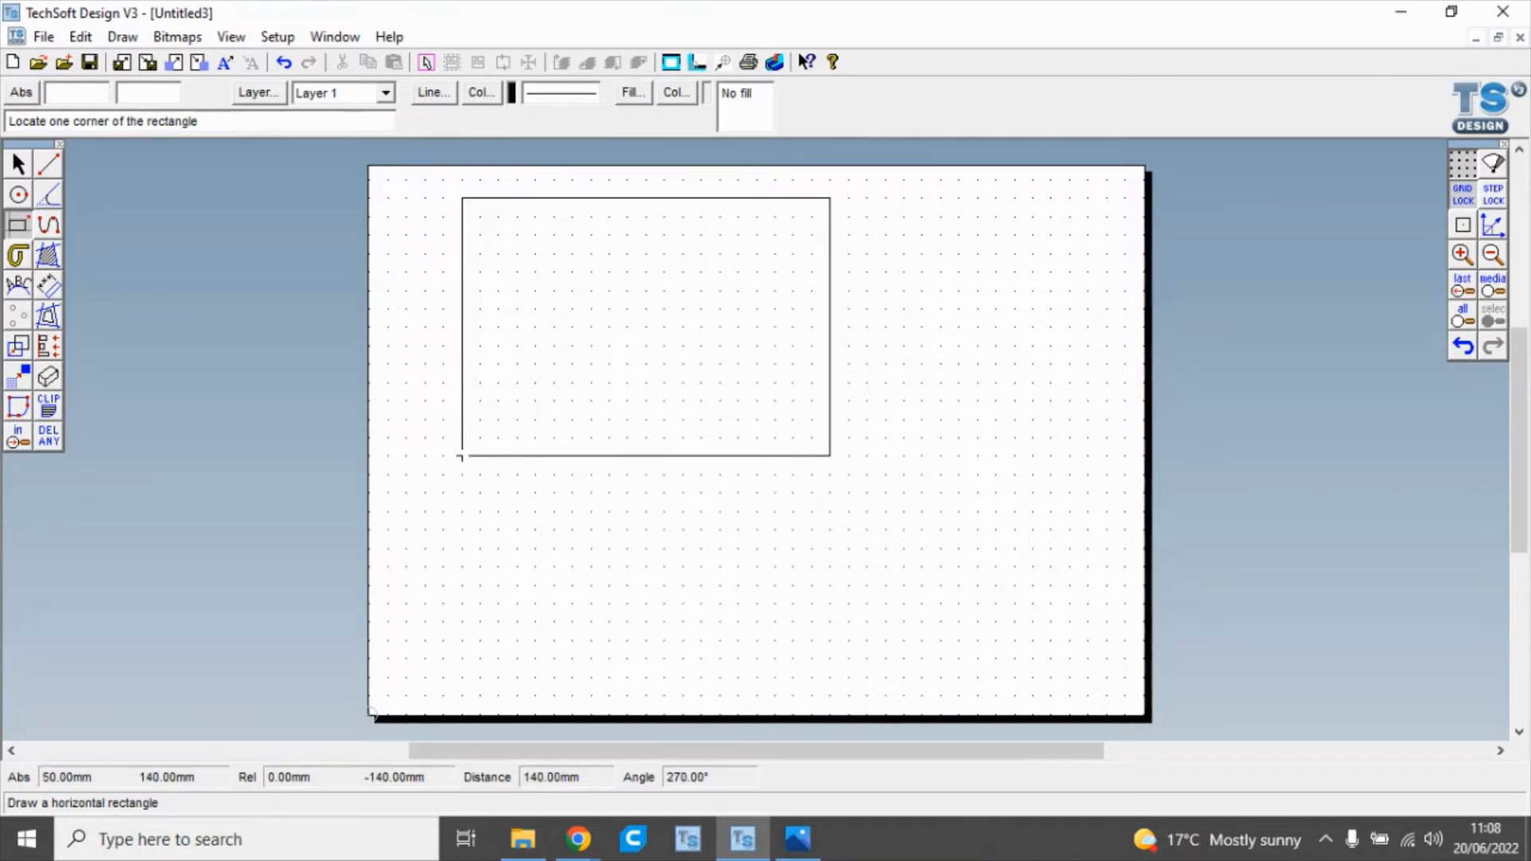
pyautogui.click(460, 457)
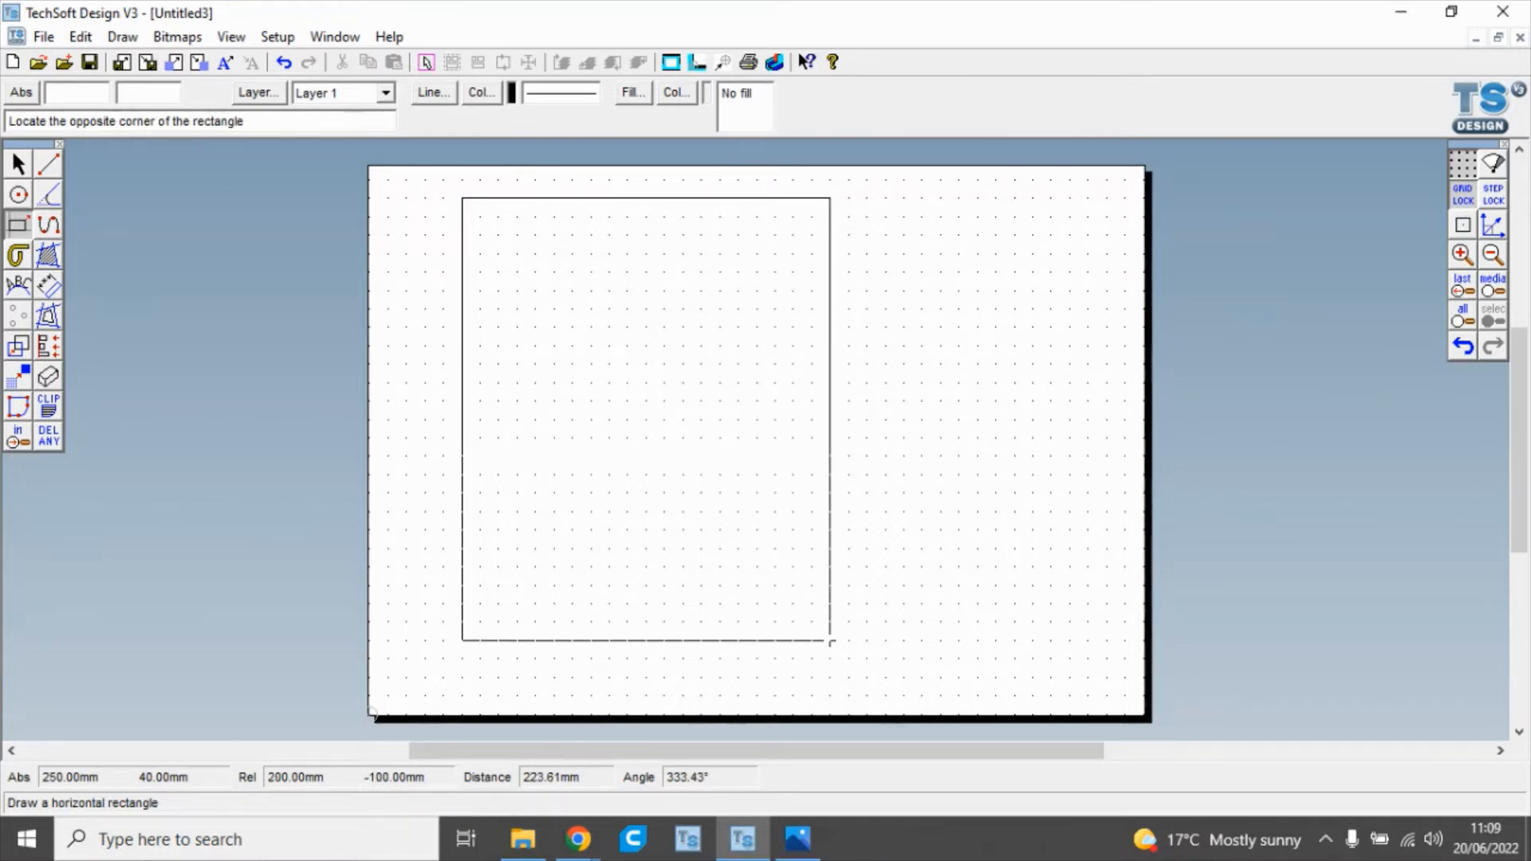
pyautogui.click(831, 659)
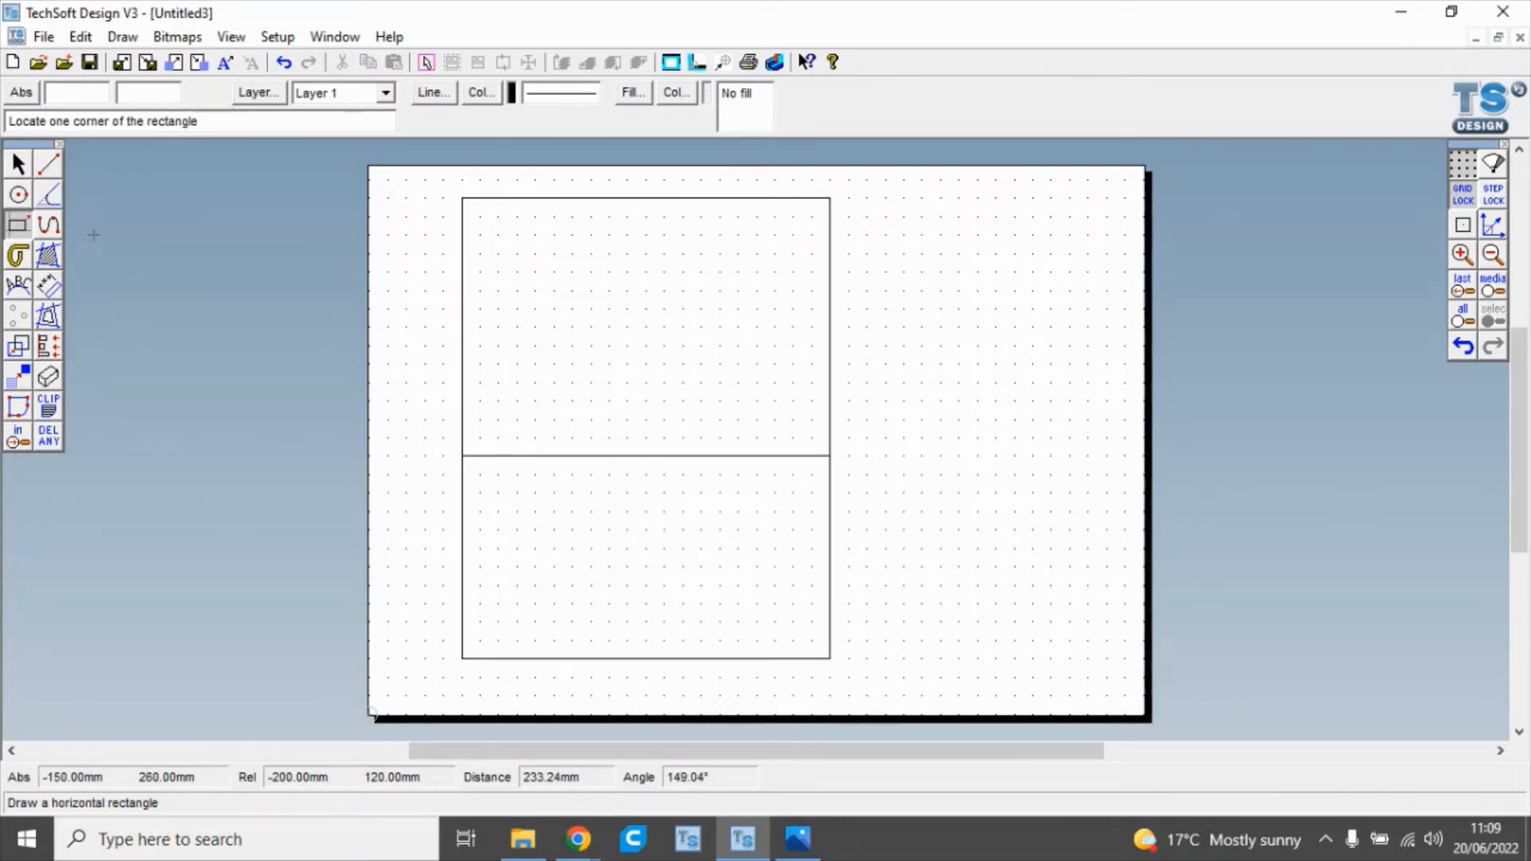
# Draw a 280 mm vertical centre line through both rectangles, extending slightly beyond their upper and lower edges.
pyautogui.click(49, 166)
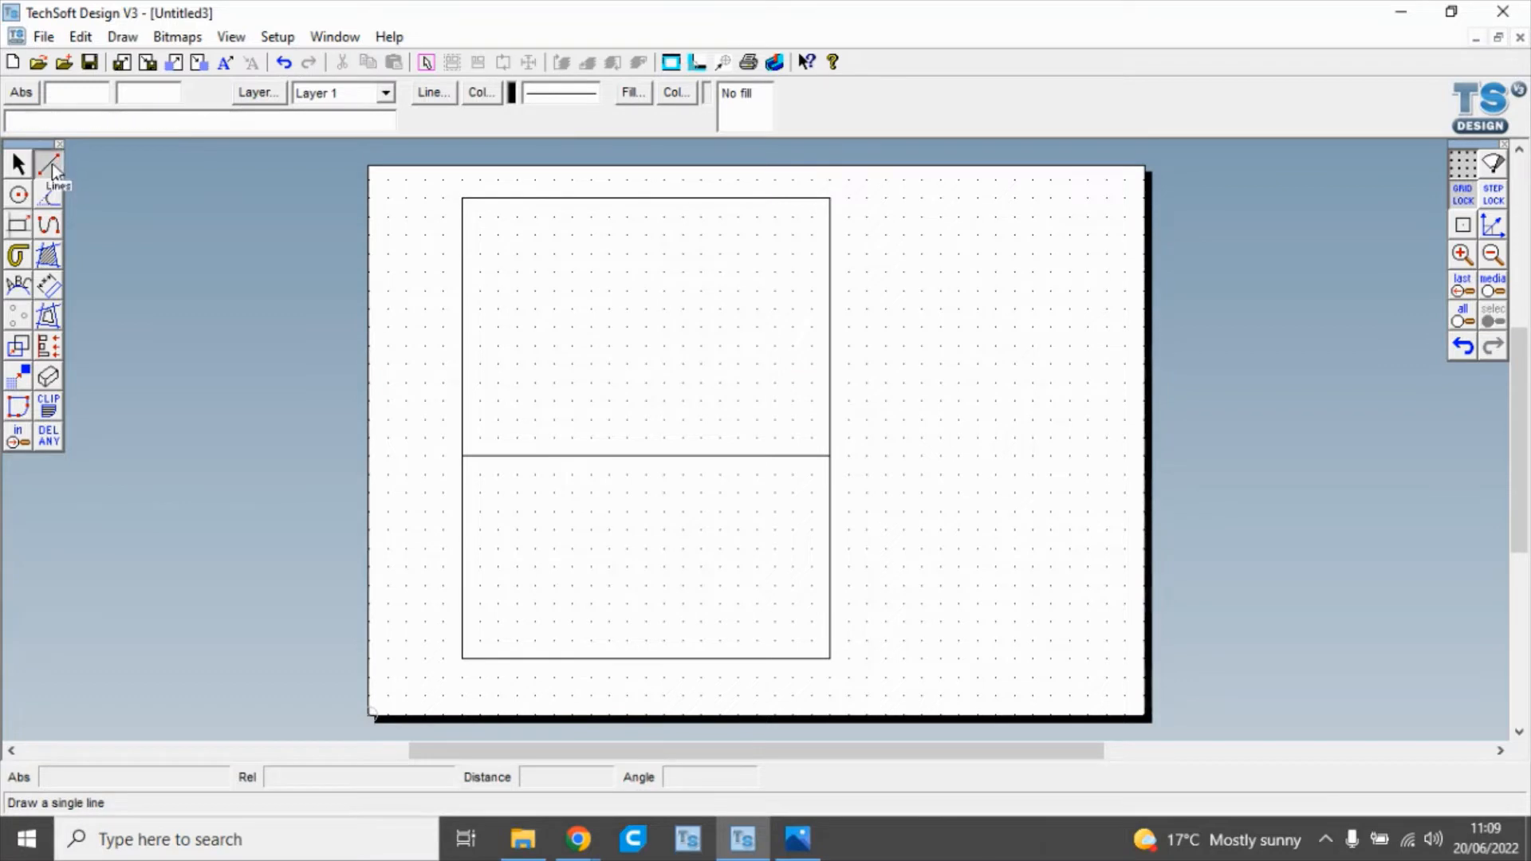
pyautogui.click(646, 180)
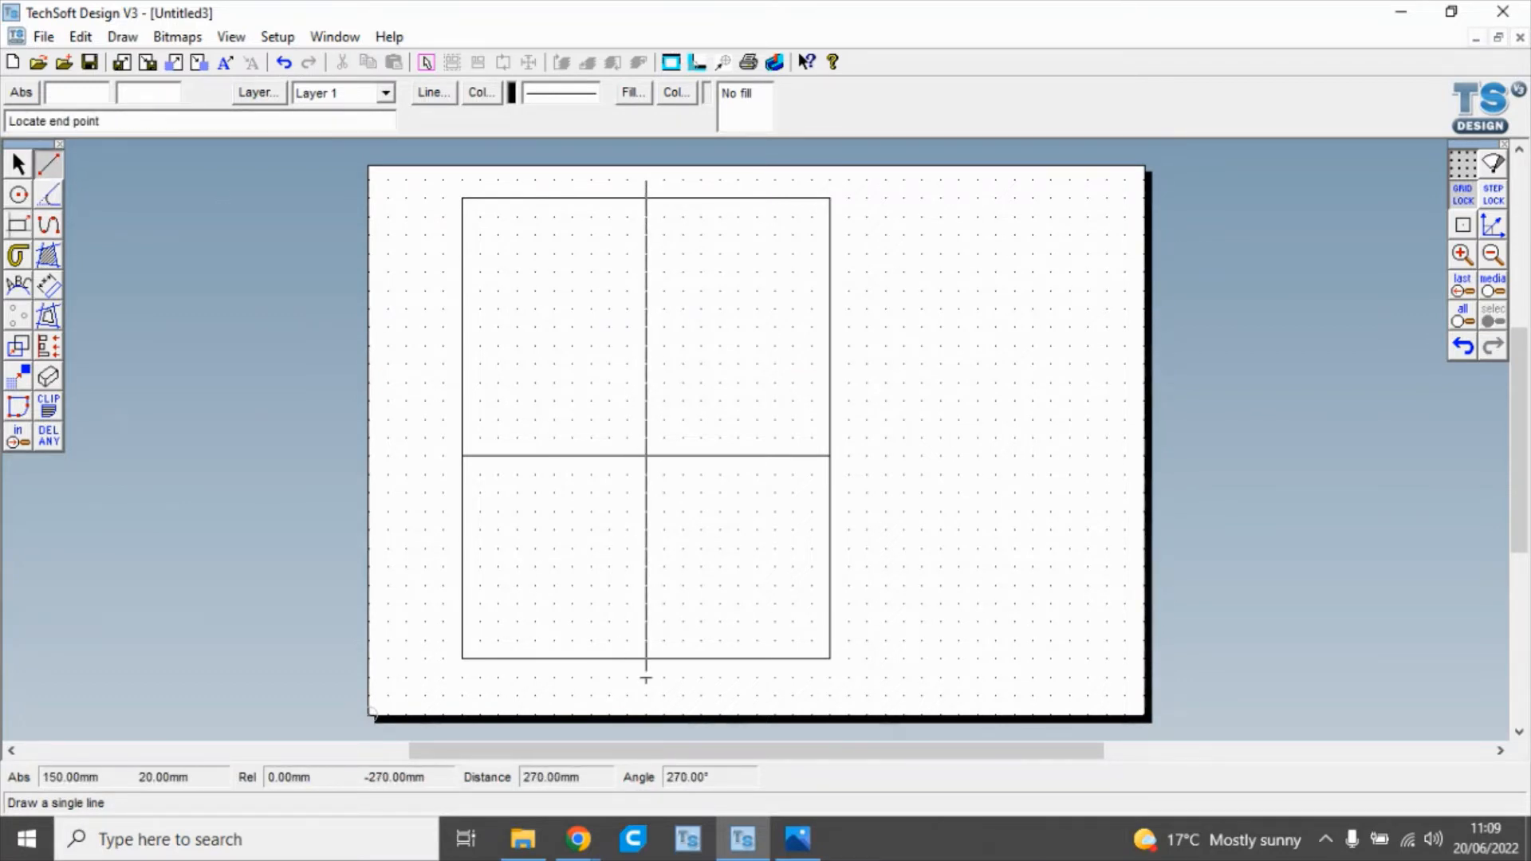
pyautogui.click(646, 697)
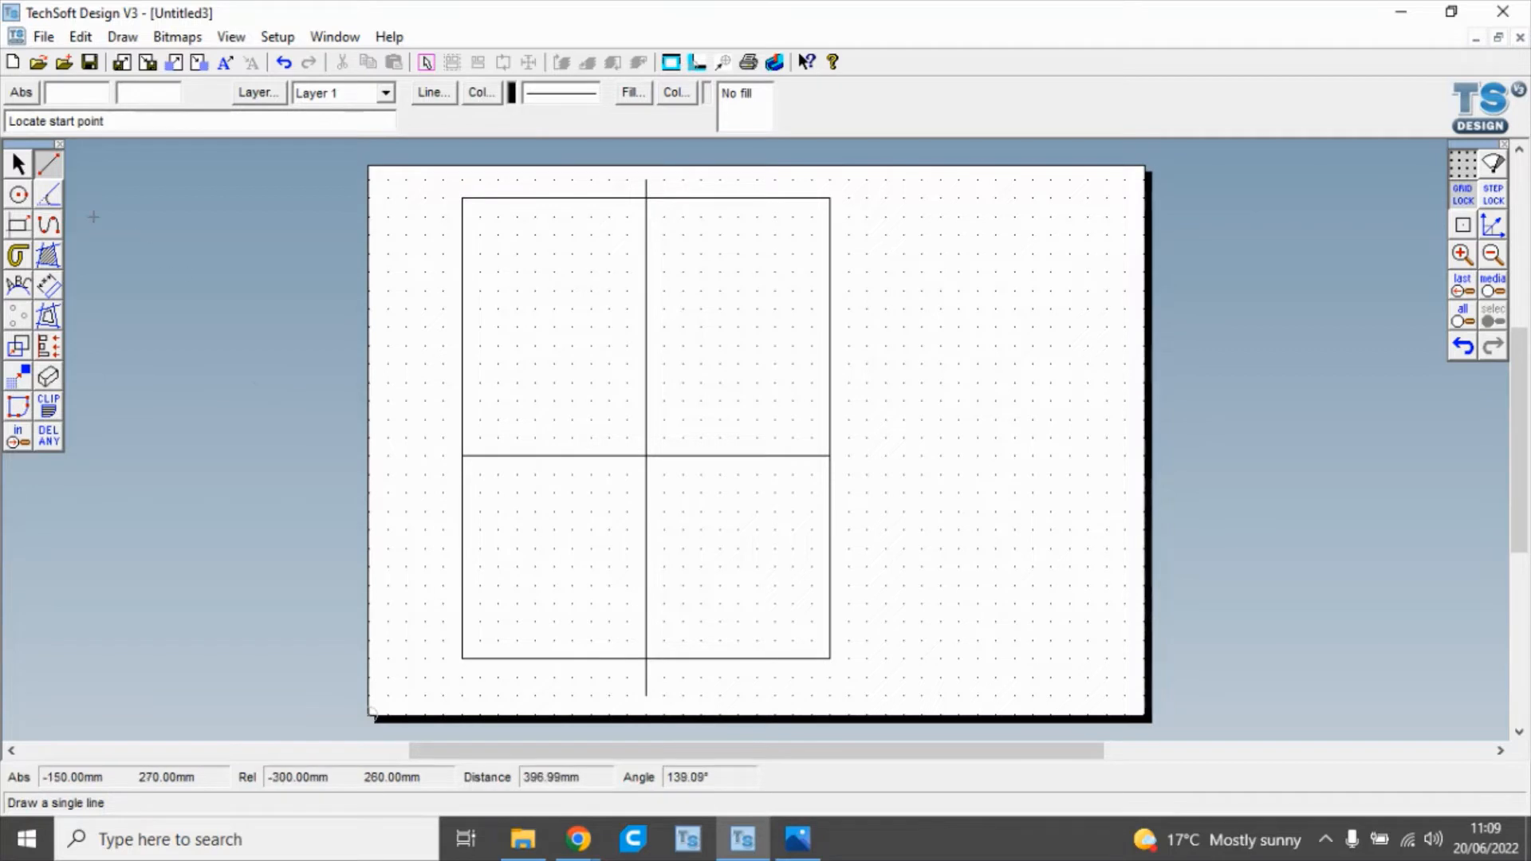
# Draw a circle of about 81 mm radius centred where the vertical centre line crosses the shared rectangle edge.
pyautogui.click(19, 193)
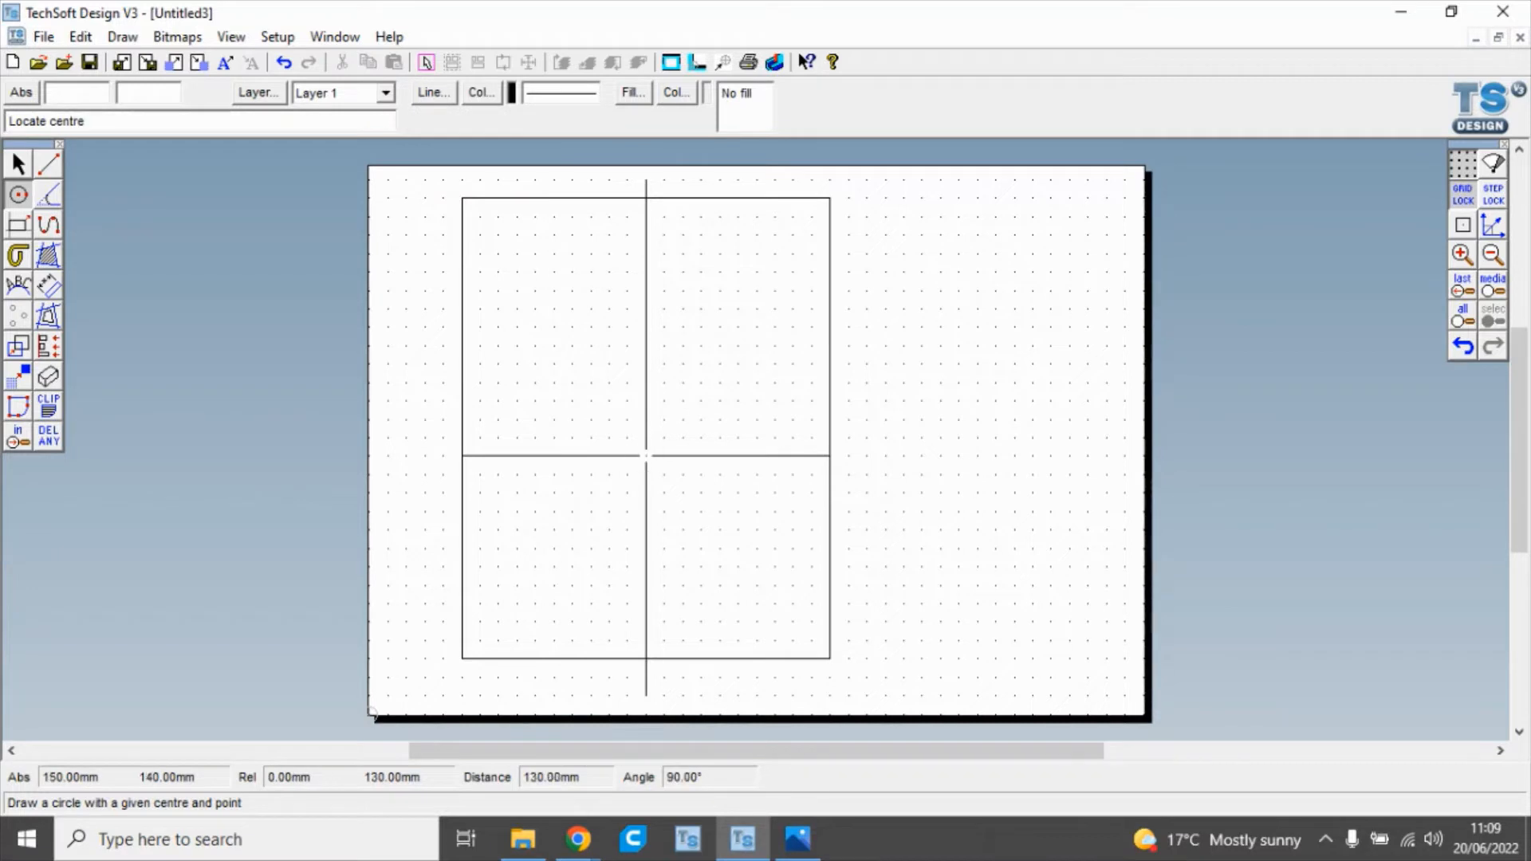
pyautogui.click(646, 455)
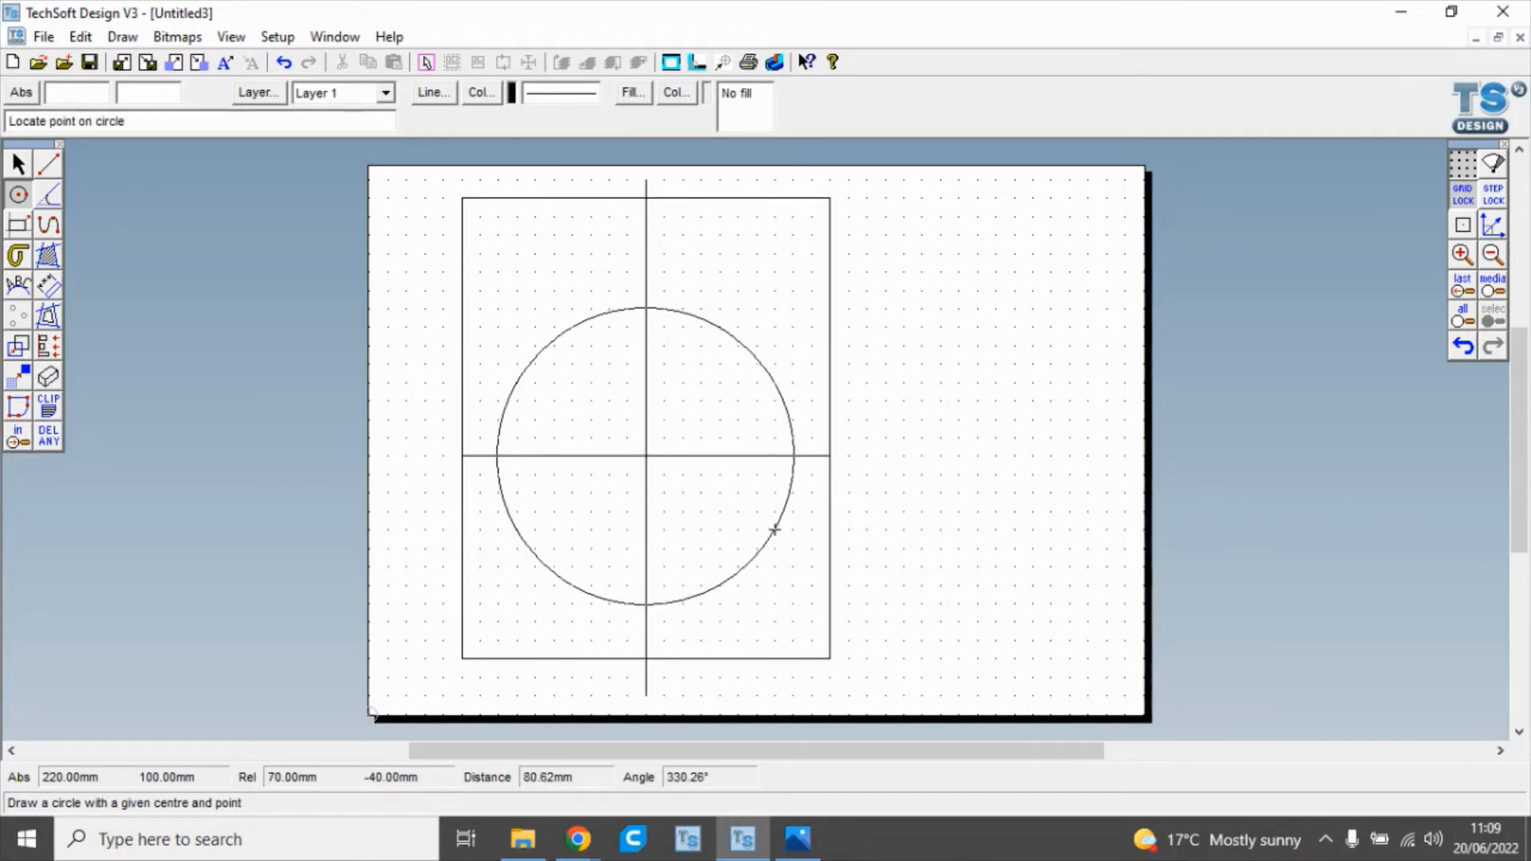
pyautogui.click(774, 530)
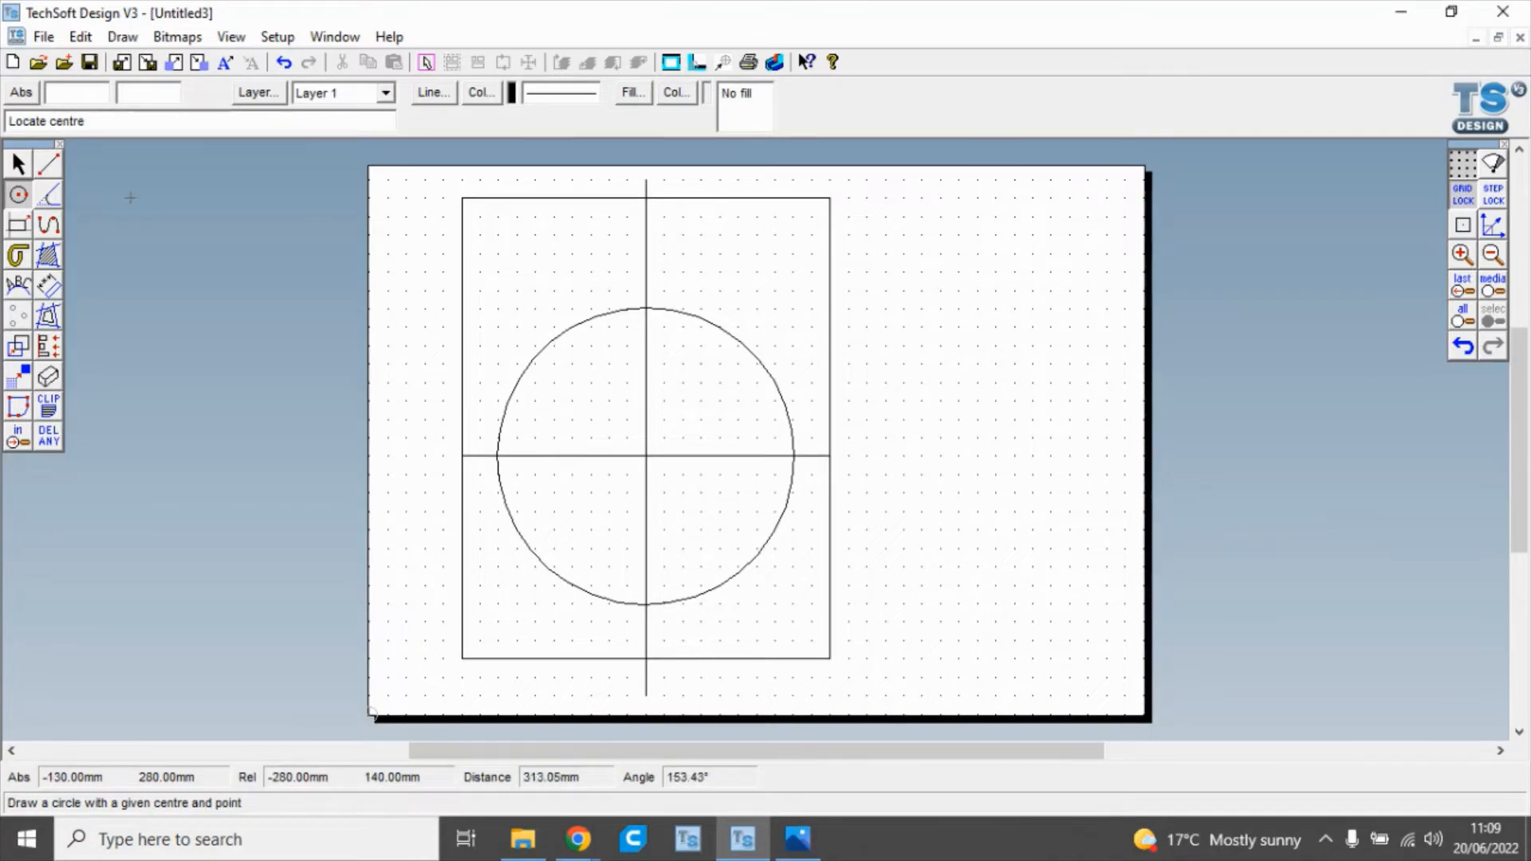
# Set the circle's radius to 70 mm in its properties.
pyautogui.click(18, 165)
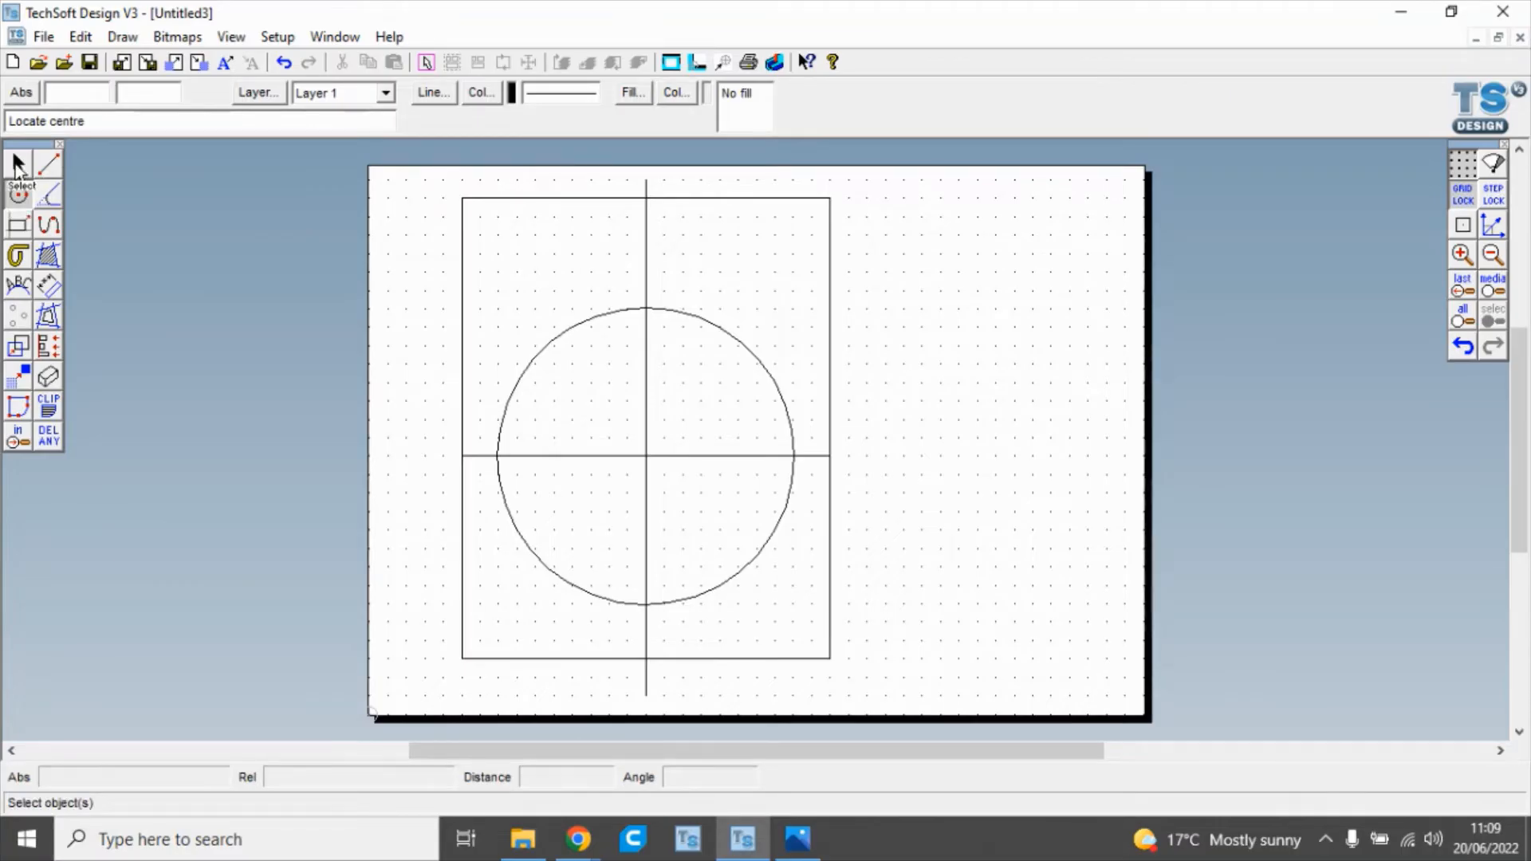
pyautogui.click(768, 381)
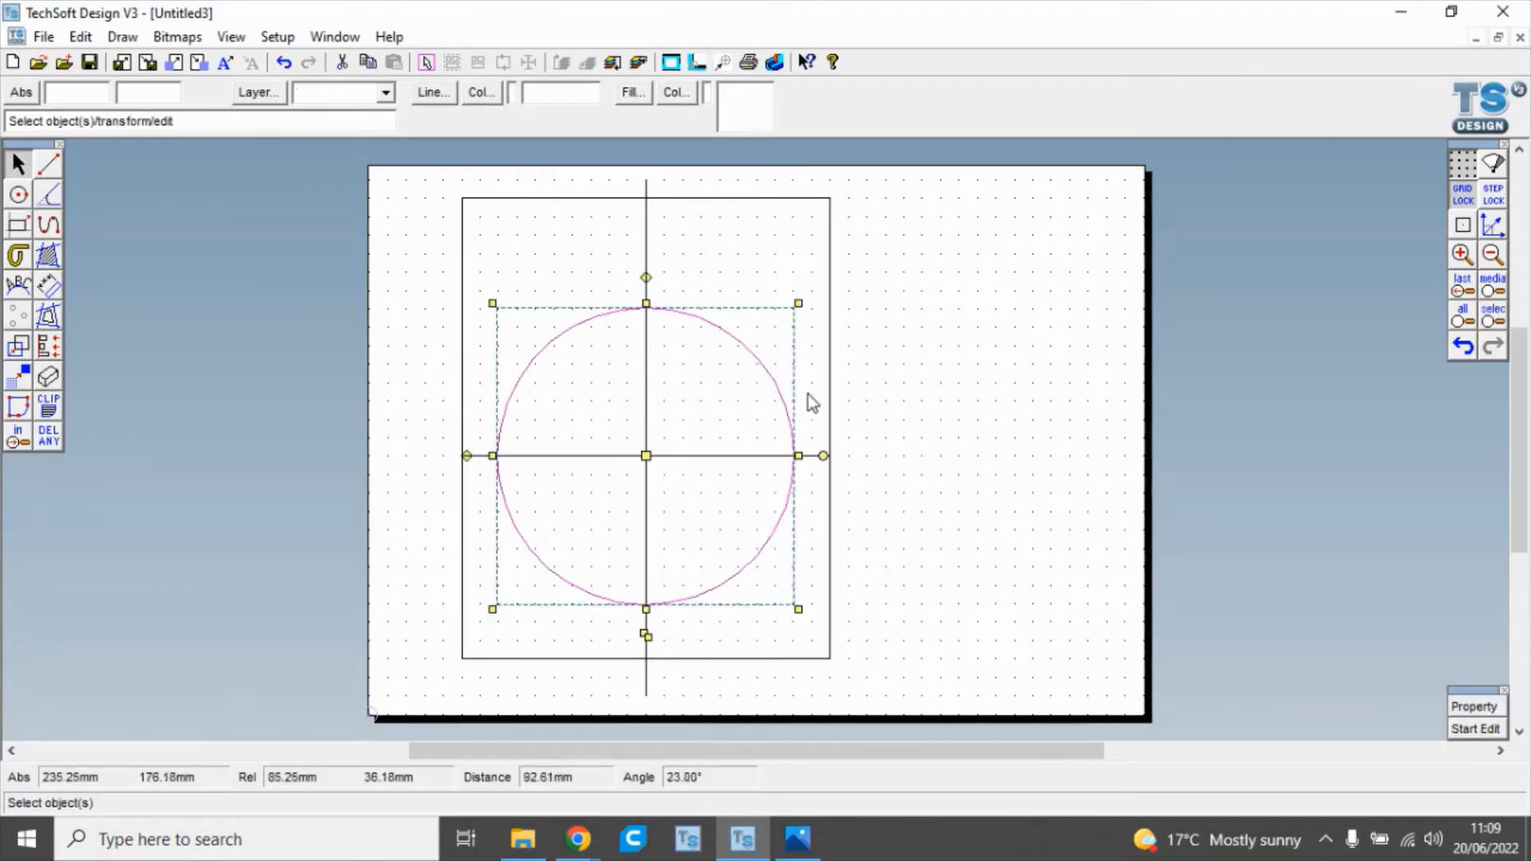
pyautogui.click(1472, 707)
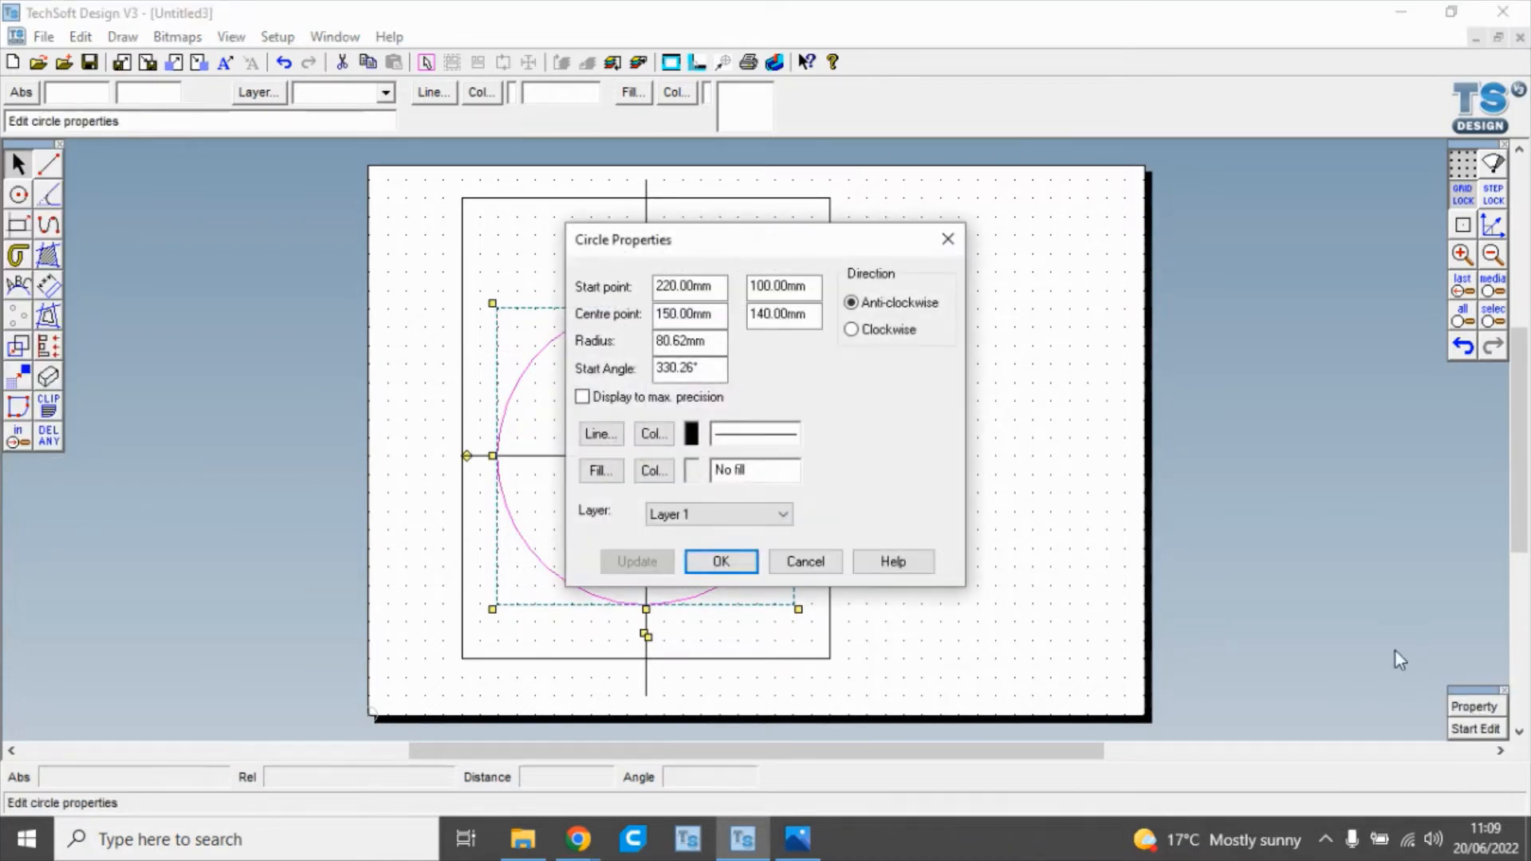
pyautogui.click(683, 342)
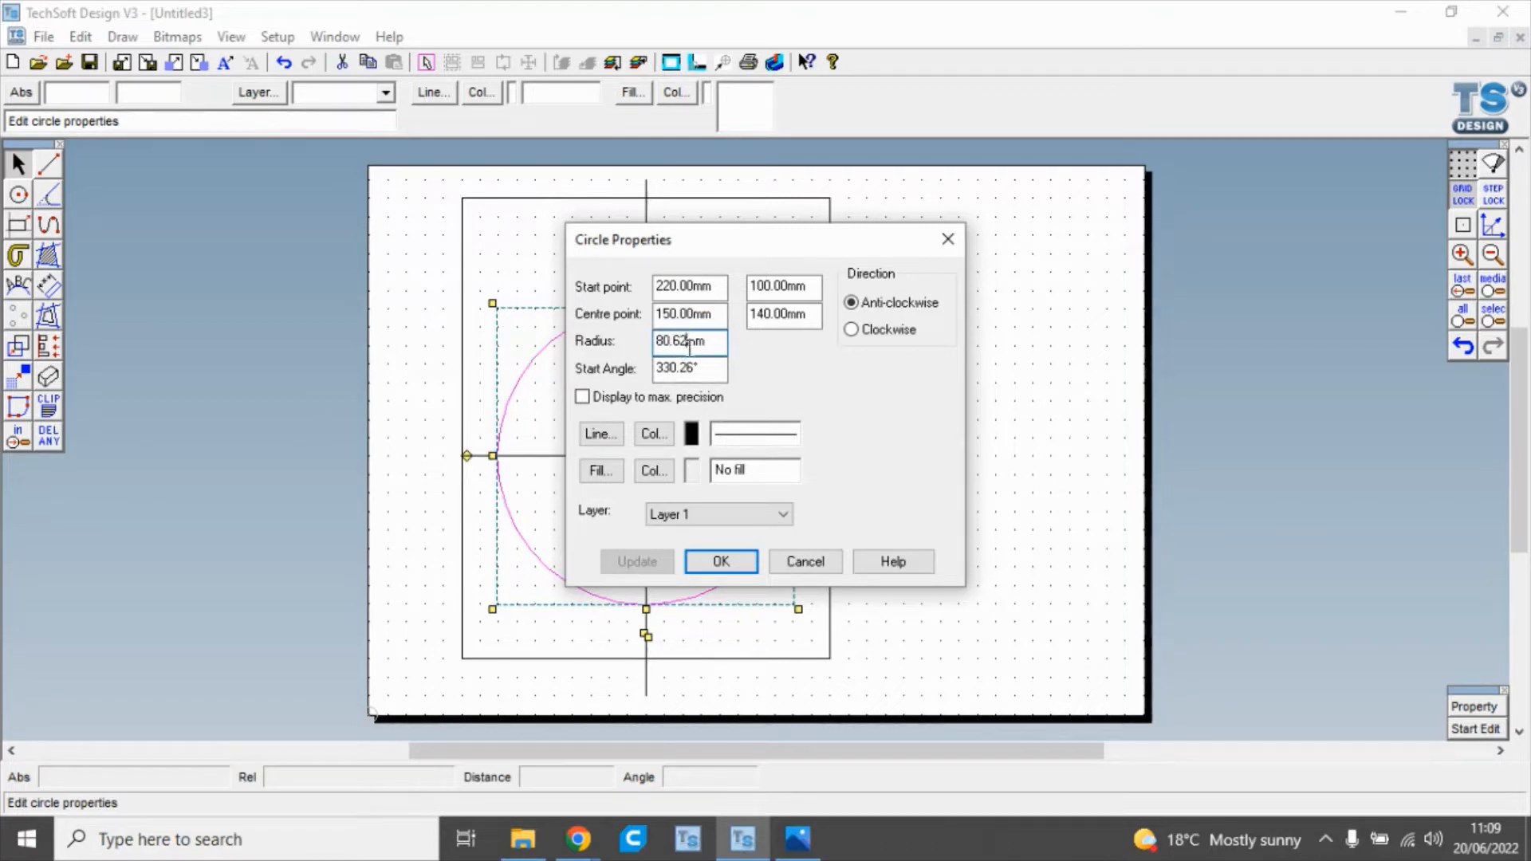
pyautogui.press('BackSpace')
pyautogui.press('BackSpace')
pyautogui.press('BackSpace')
pyautogui.press('BackSpace')
pyautogui.press('BackSpace')
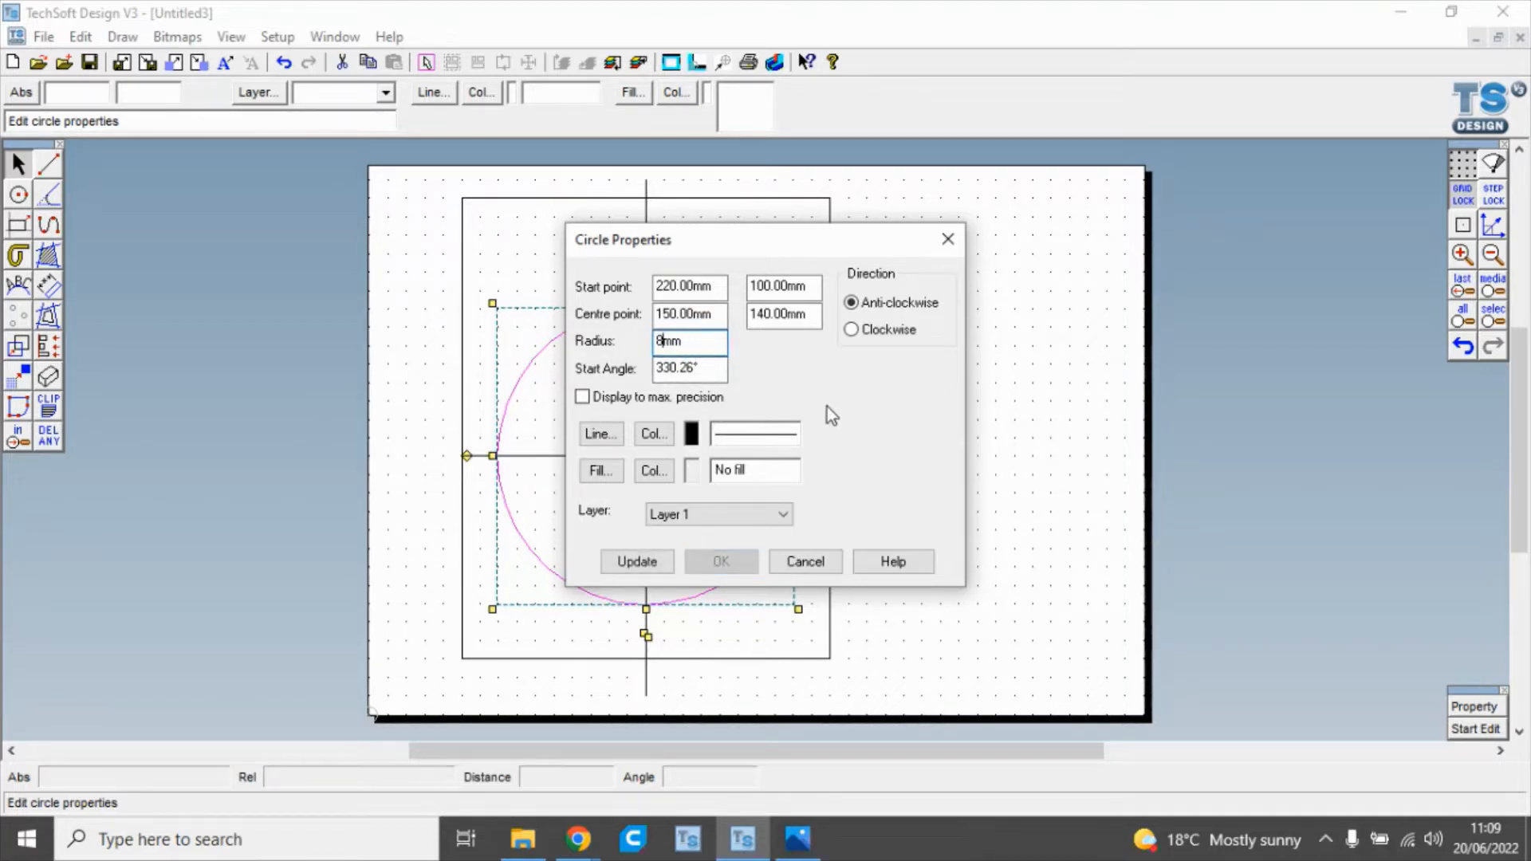
pyautogui.write('70')
pyautogui.click(644, 561)
pyautogui.click(700, 561)
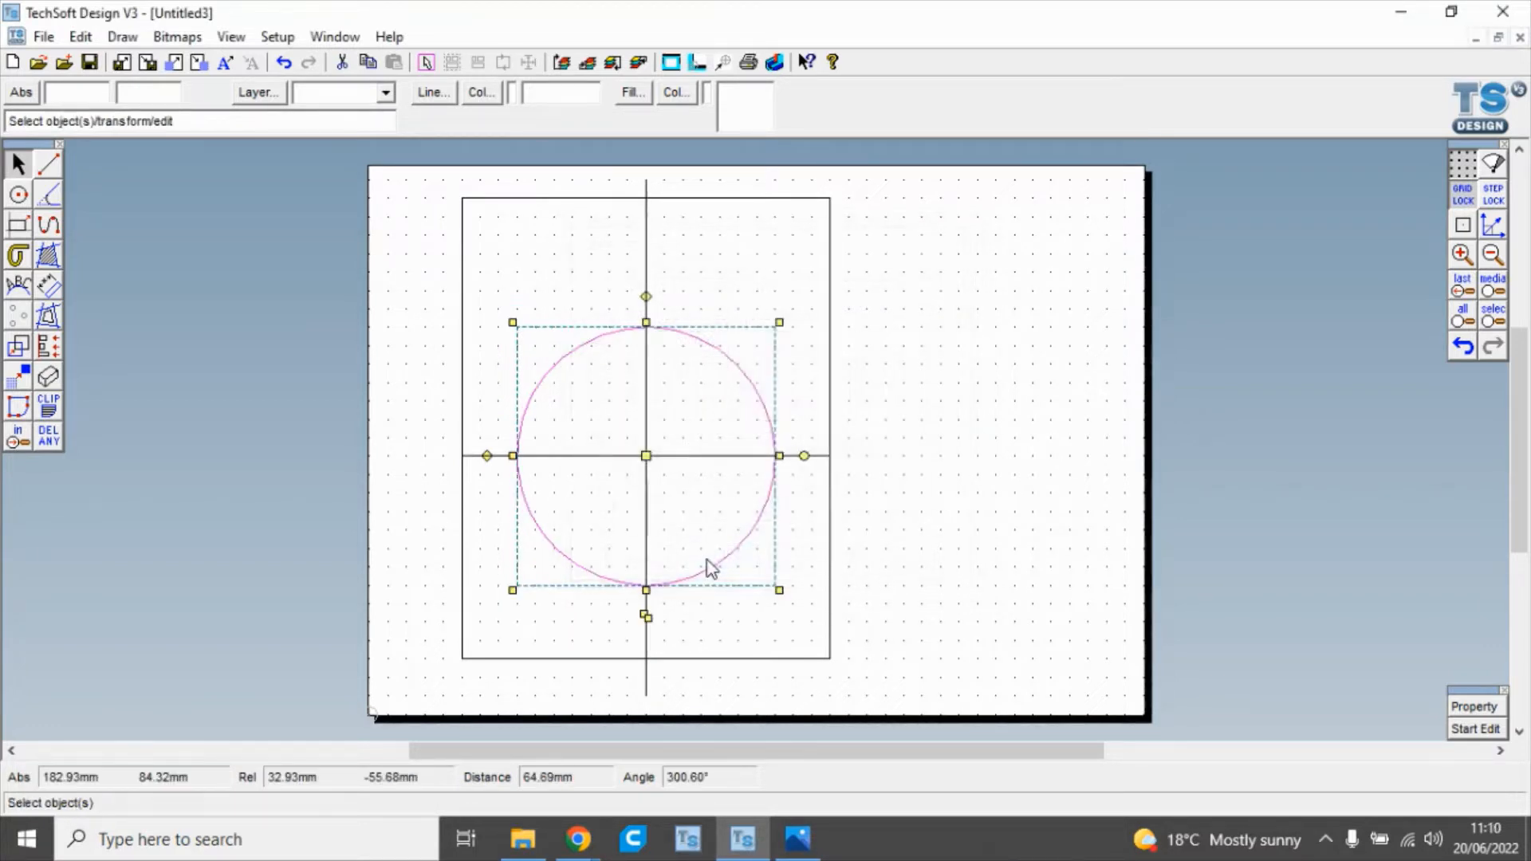
pyautogui.click(1002, 680)
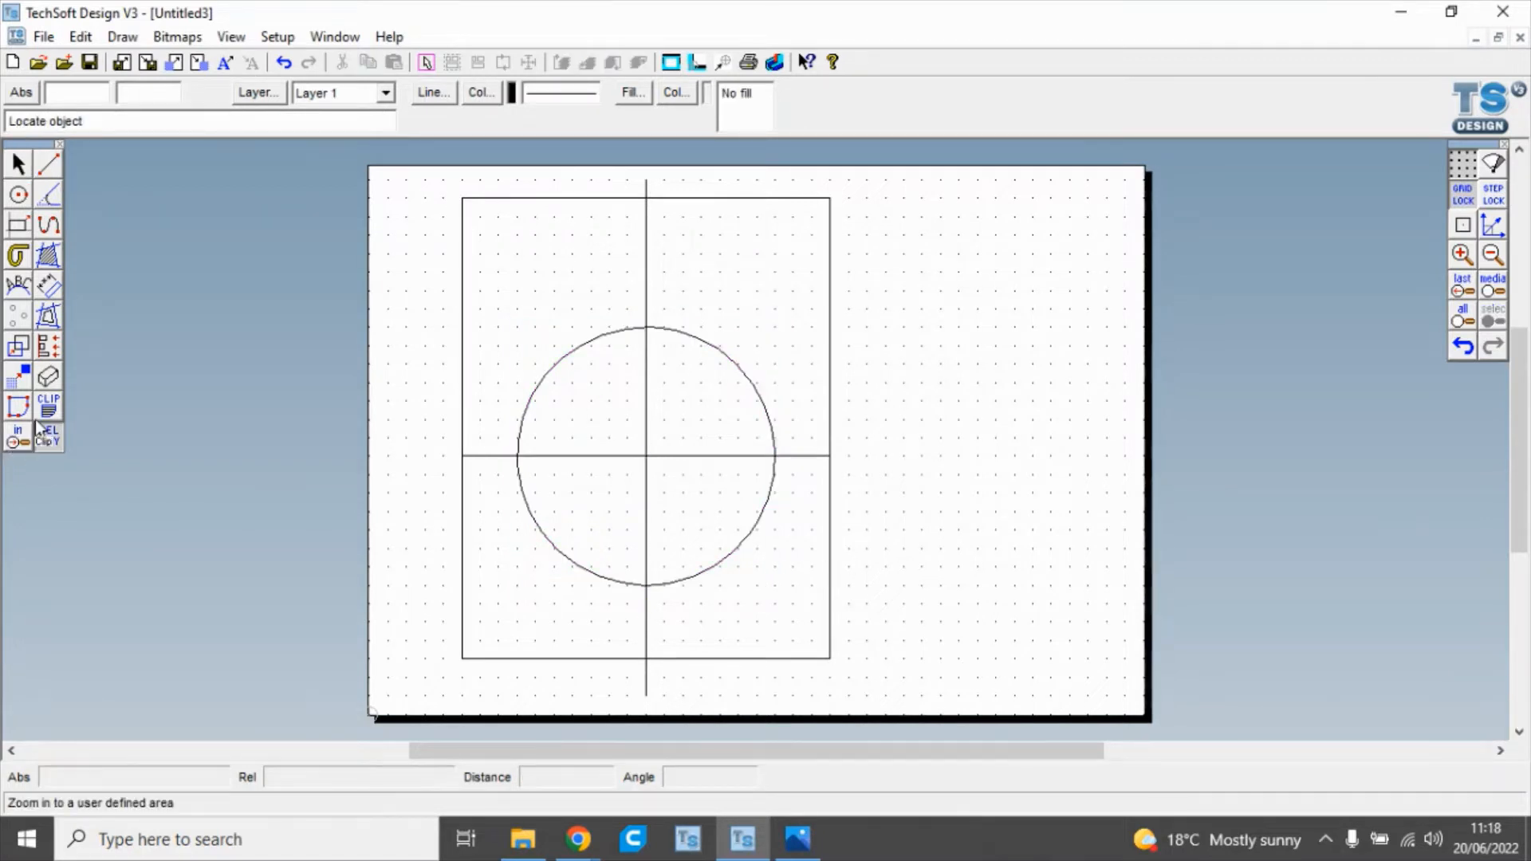
# Draw a 250 mm horizontal guide line touching the bottom of the circle and extending past both sides of the frame.
pyautogui.click(48, 166)
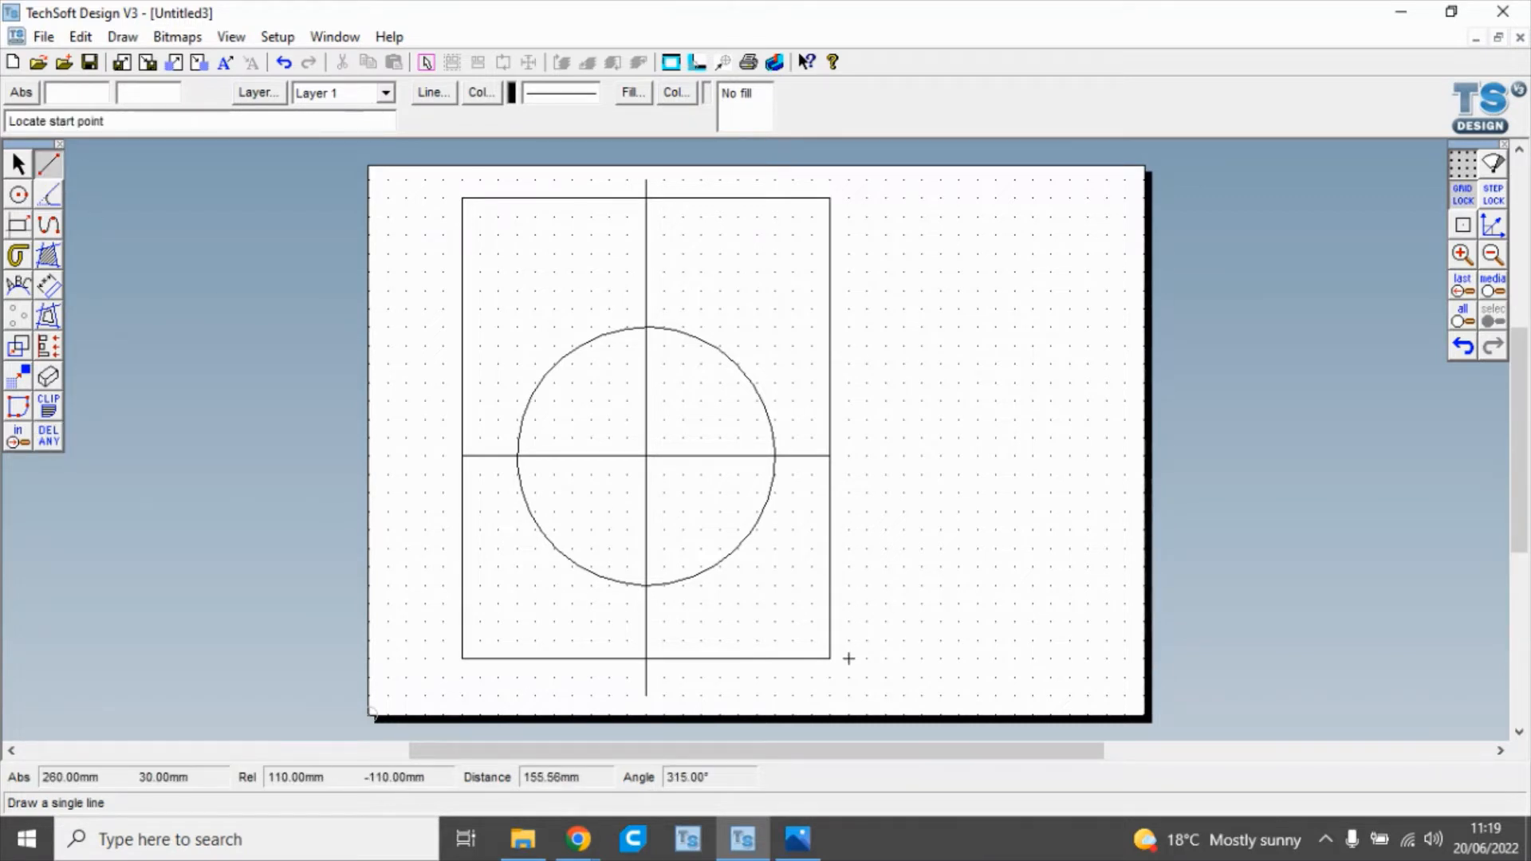
pyautogui.click(848, 586)
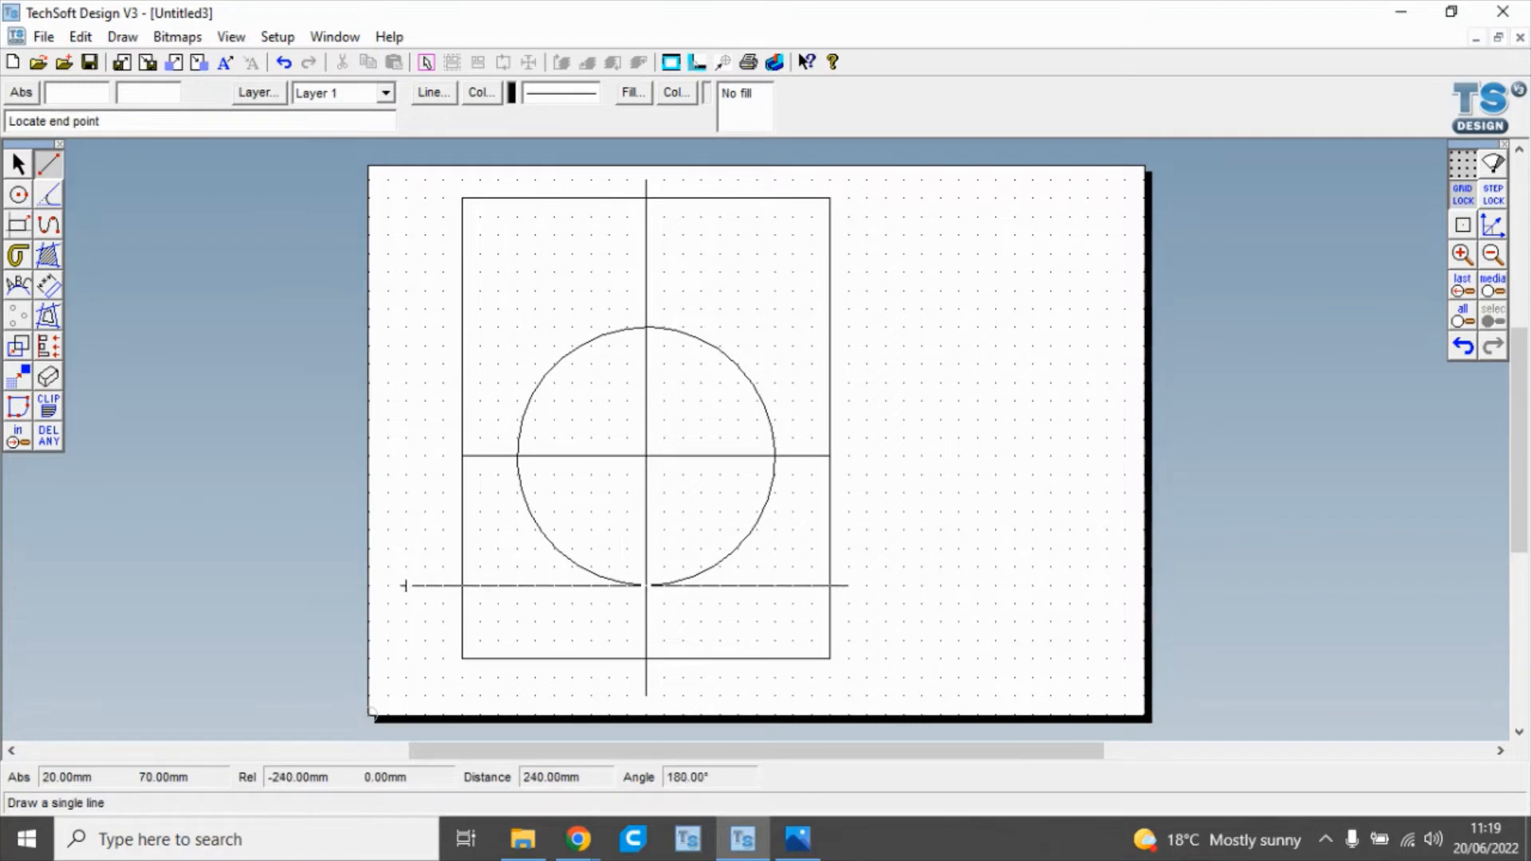
pyautogui.click(388, 586)
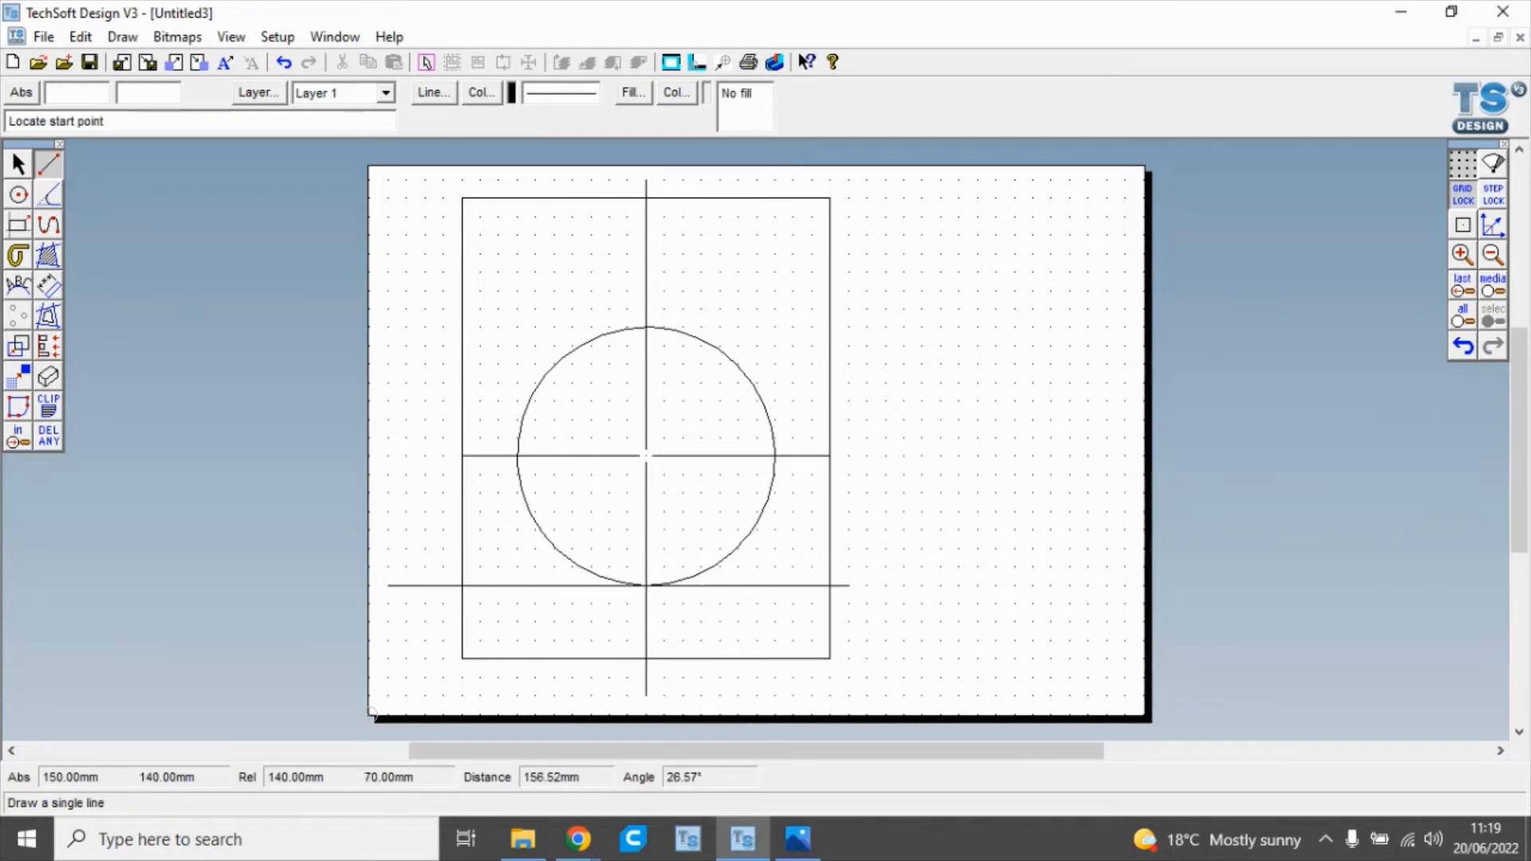
# Draw two diagonal lines from the circle's centre to the points where the guide line meets the frame's left and right sides.
pyautogui.click(646, 456)
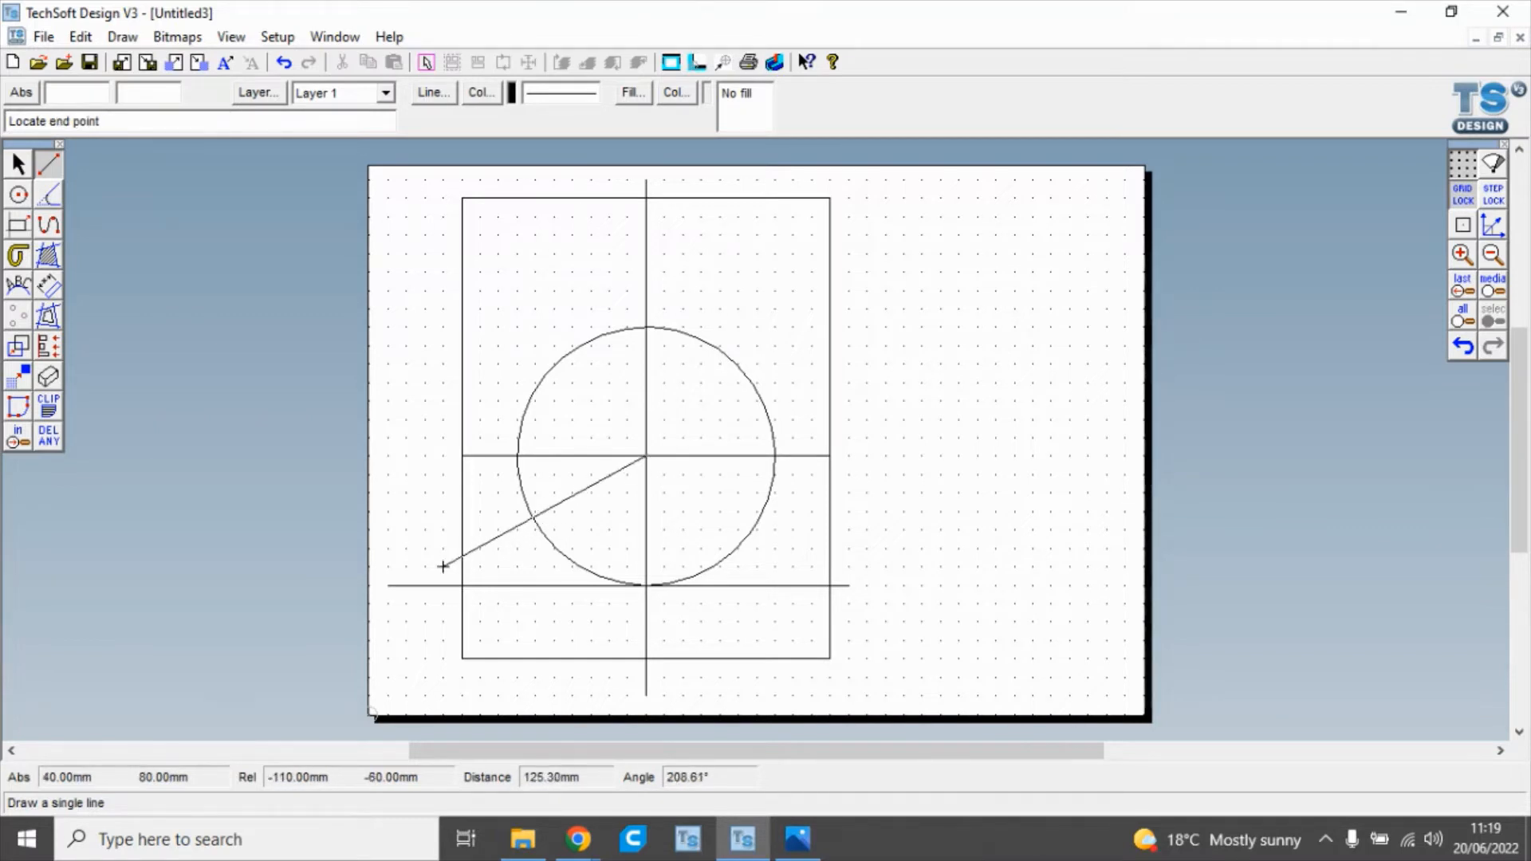
pyautogui.click(463, 586)
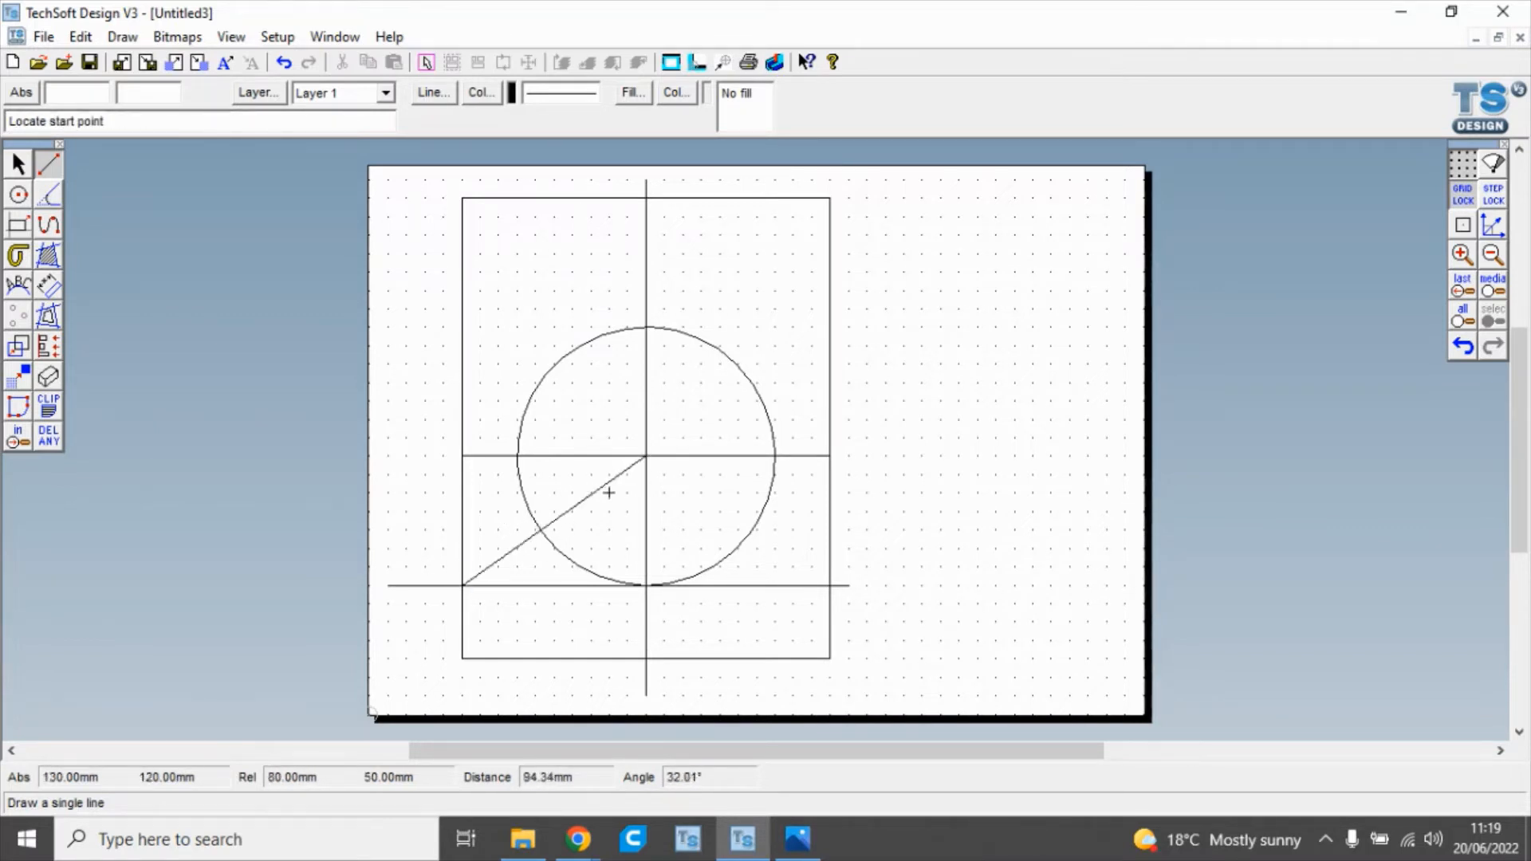
pyautogui.click(646, 456)
pyautogui.click(830, 586)
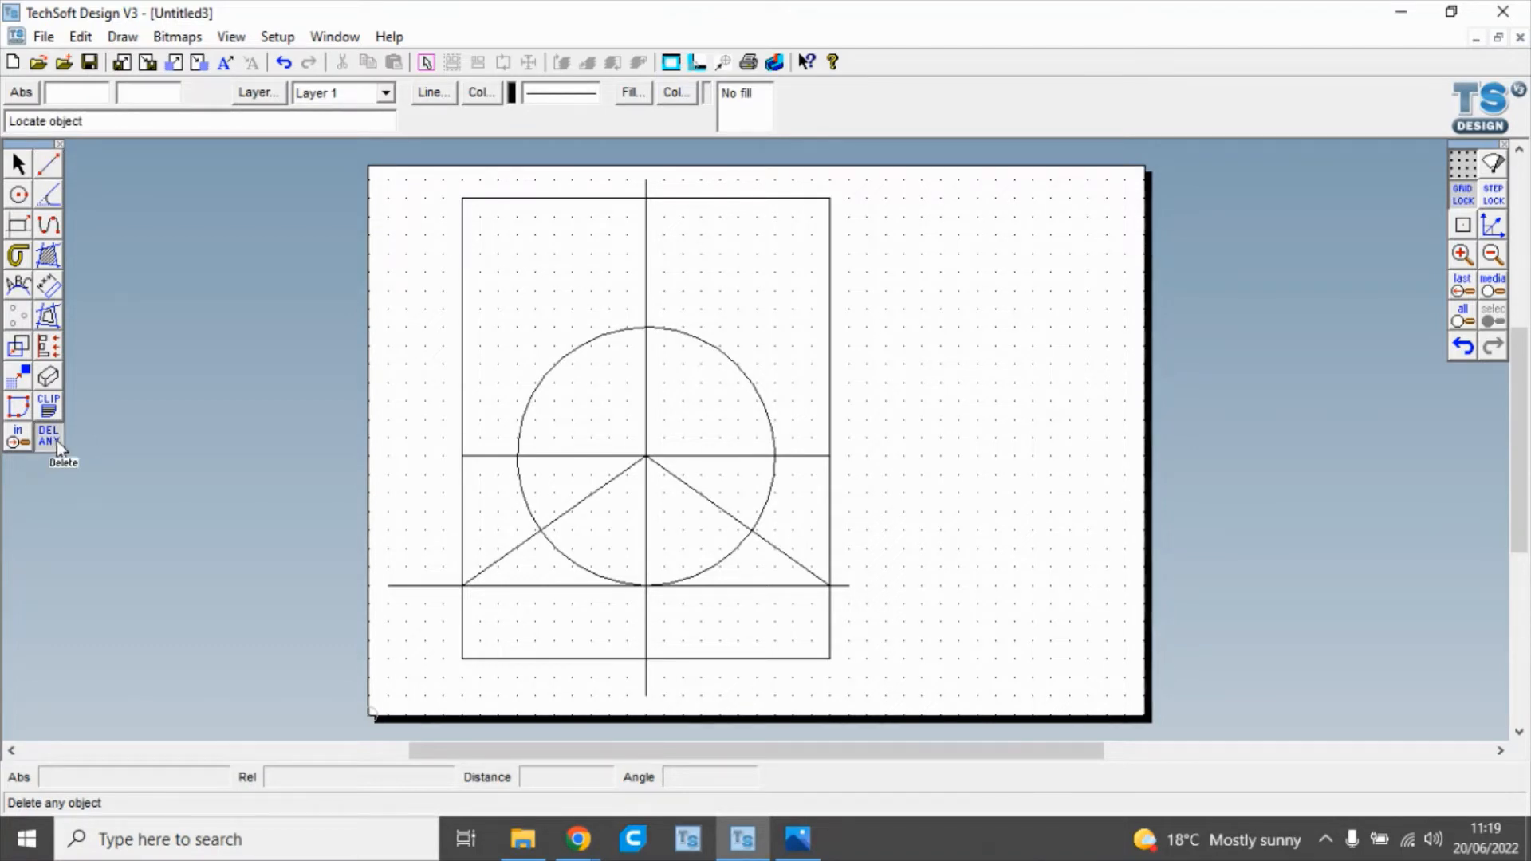
# Delete the horizontal guide line below the circle and trim away the horizontal line through the circle's centre.
pyautogui.click(405, 587)
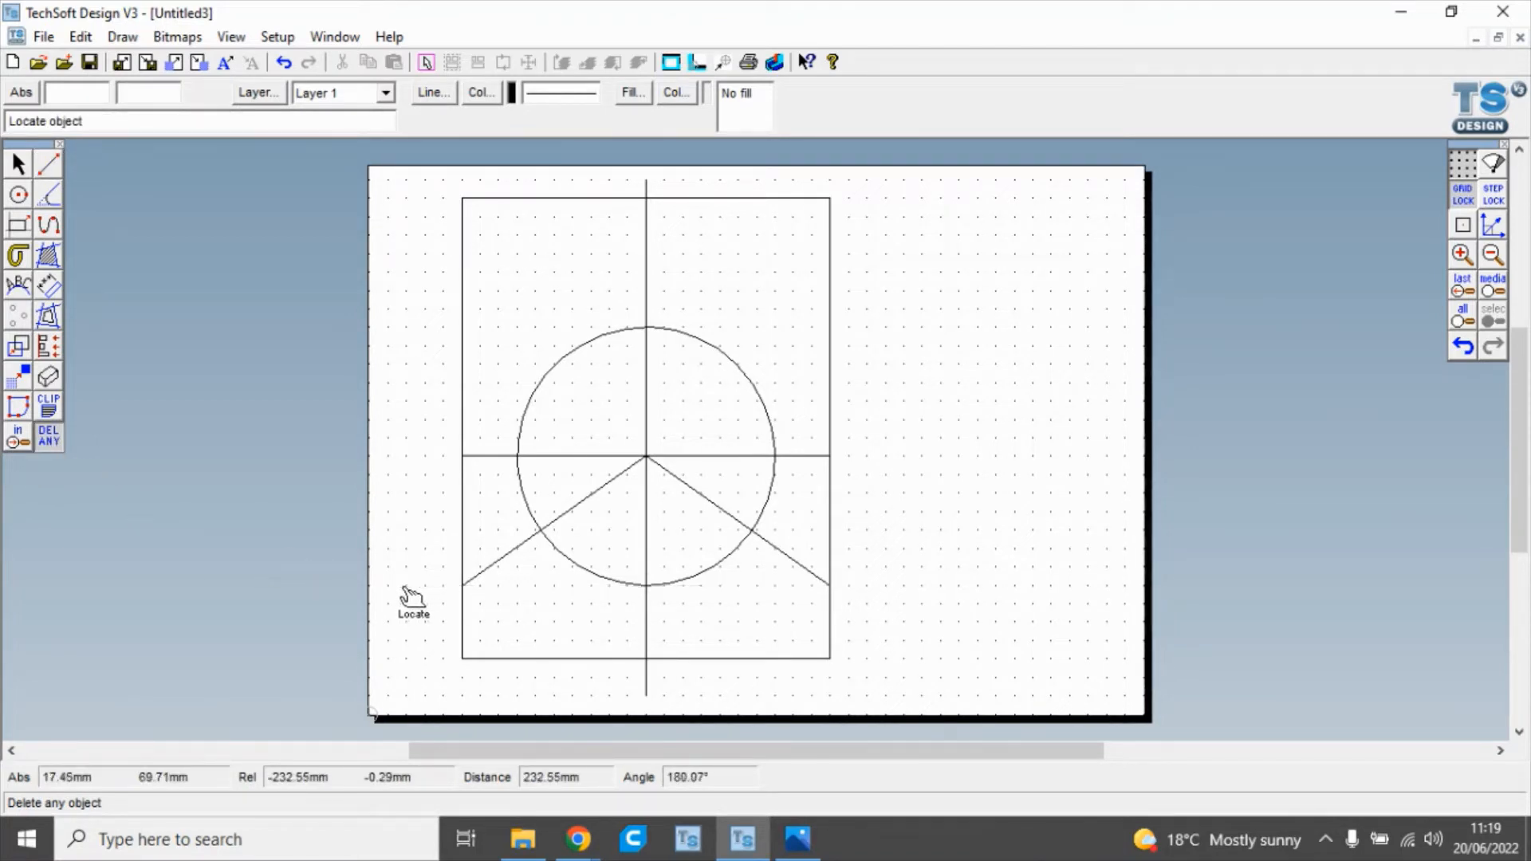
pyautogui.click(50, 439)
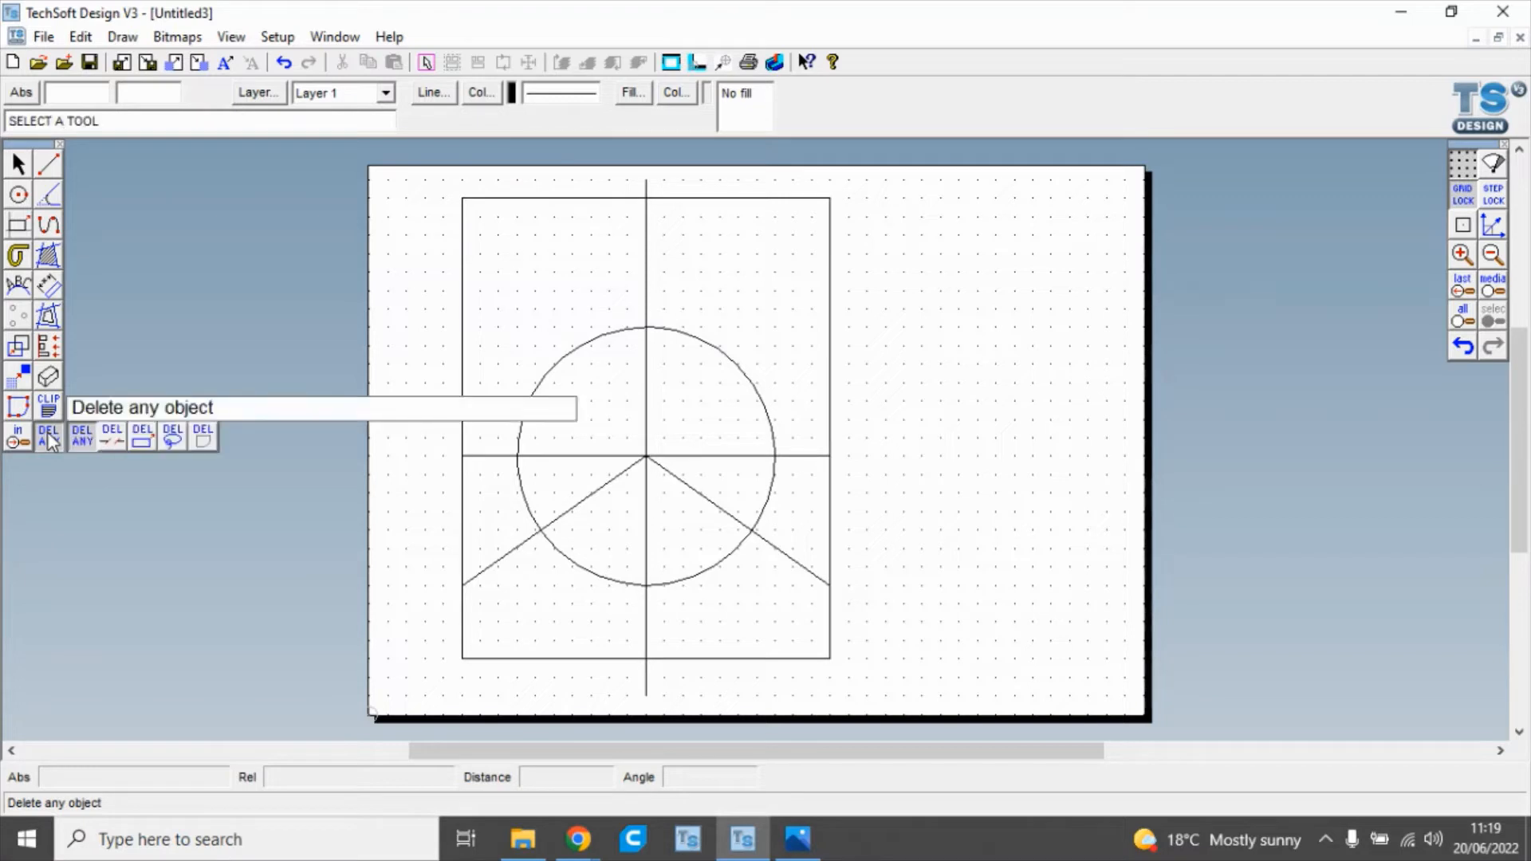
pyautogui.click(105, 435)
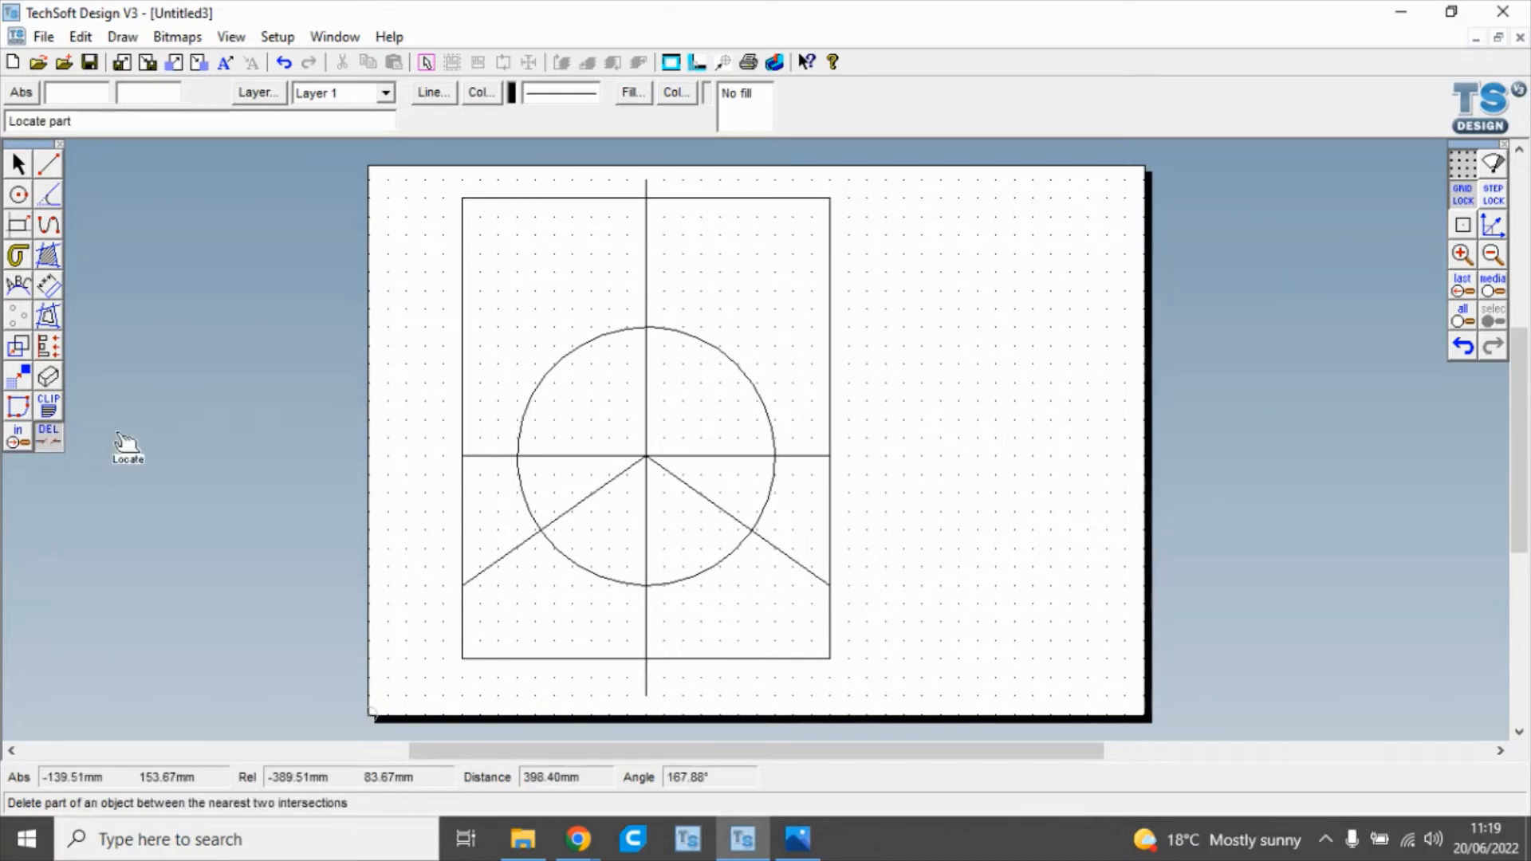
pyautogui.click(503, 457)
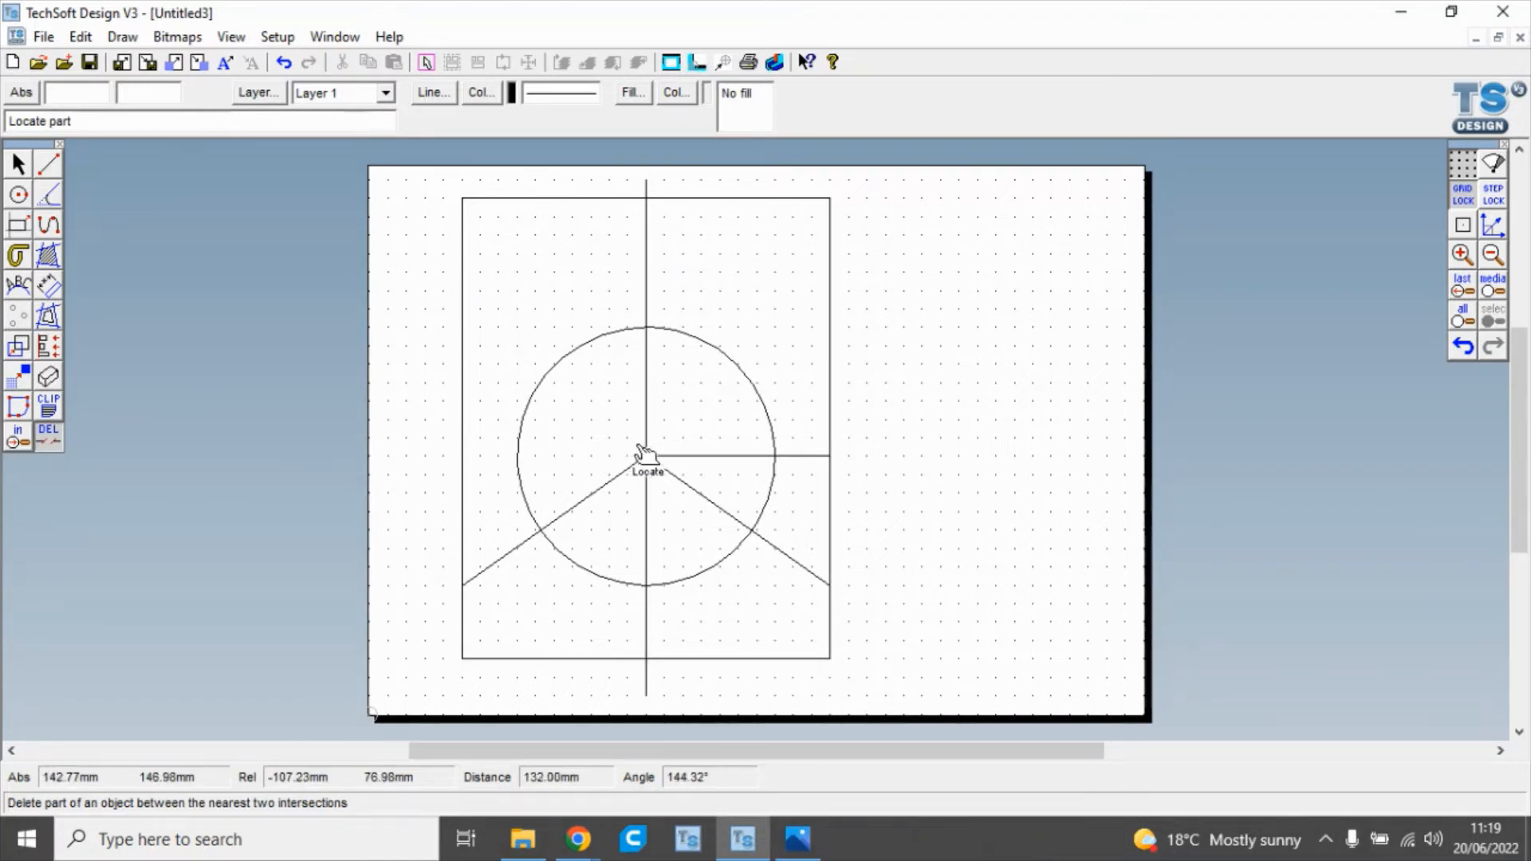
pyautogui.click(699, 457)
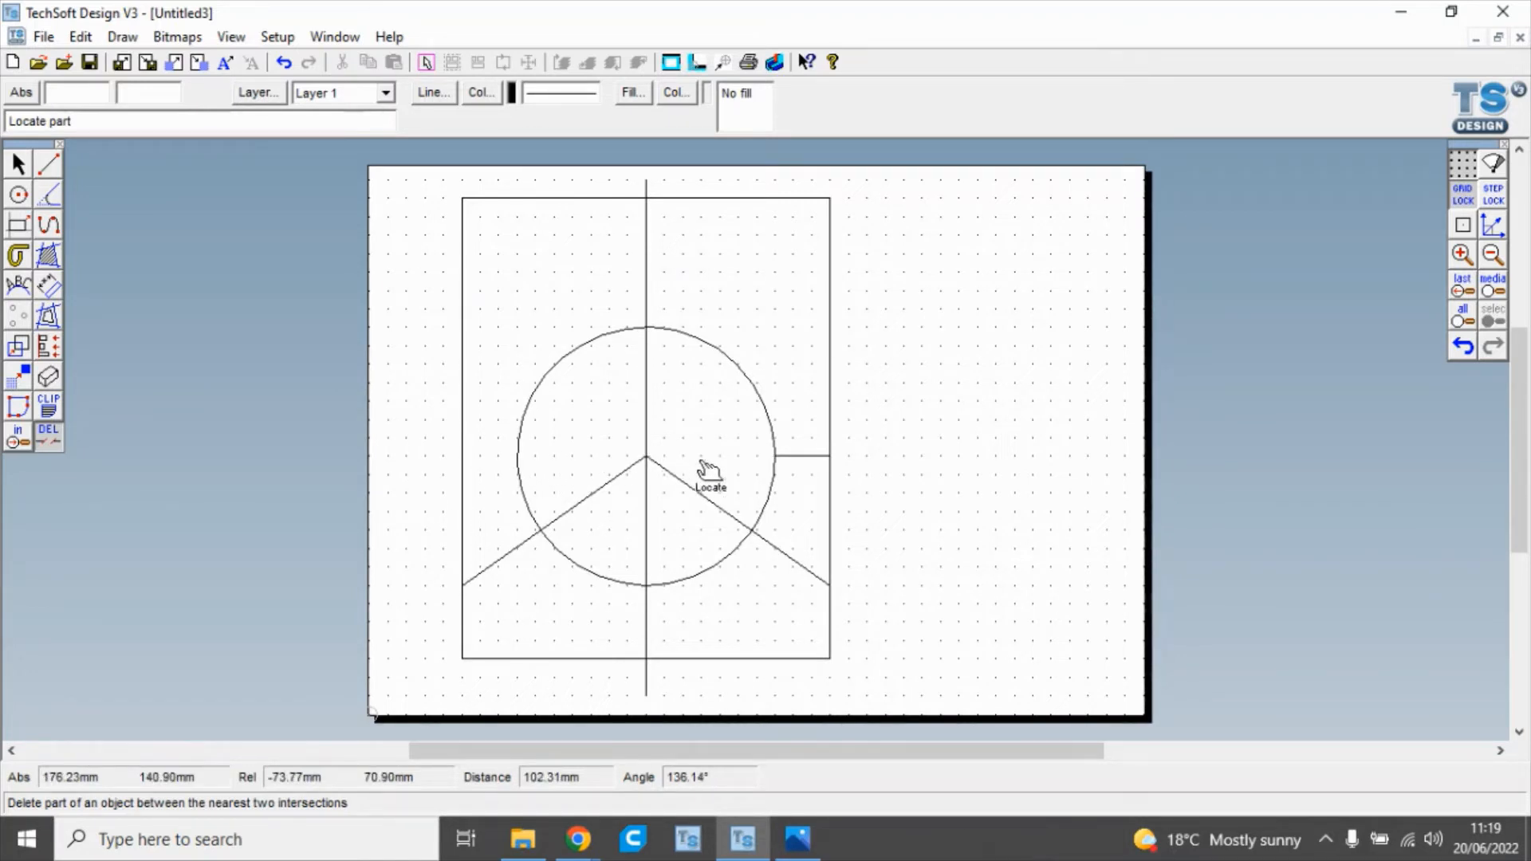
pyautogui.click(790, 457)
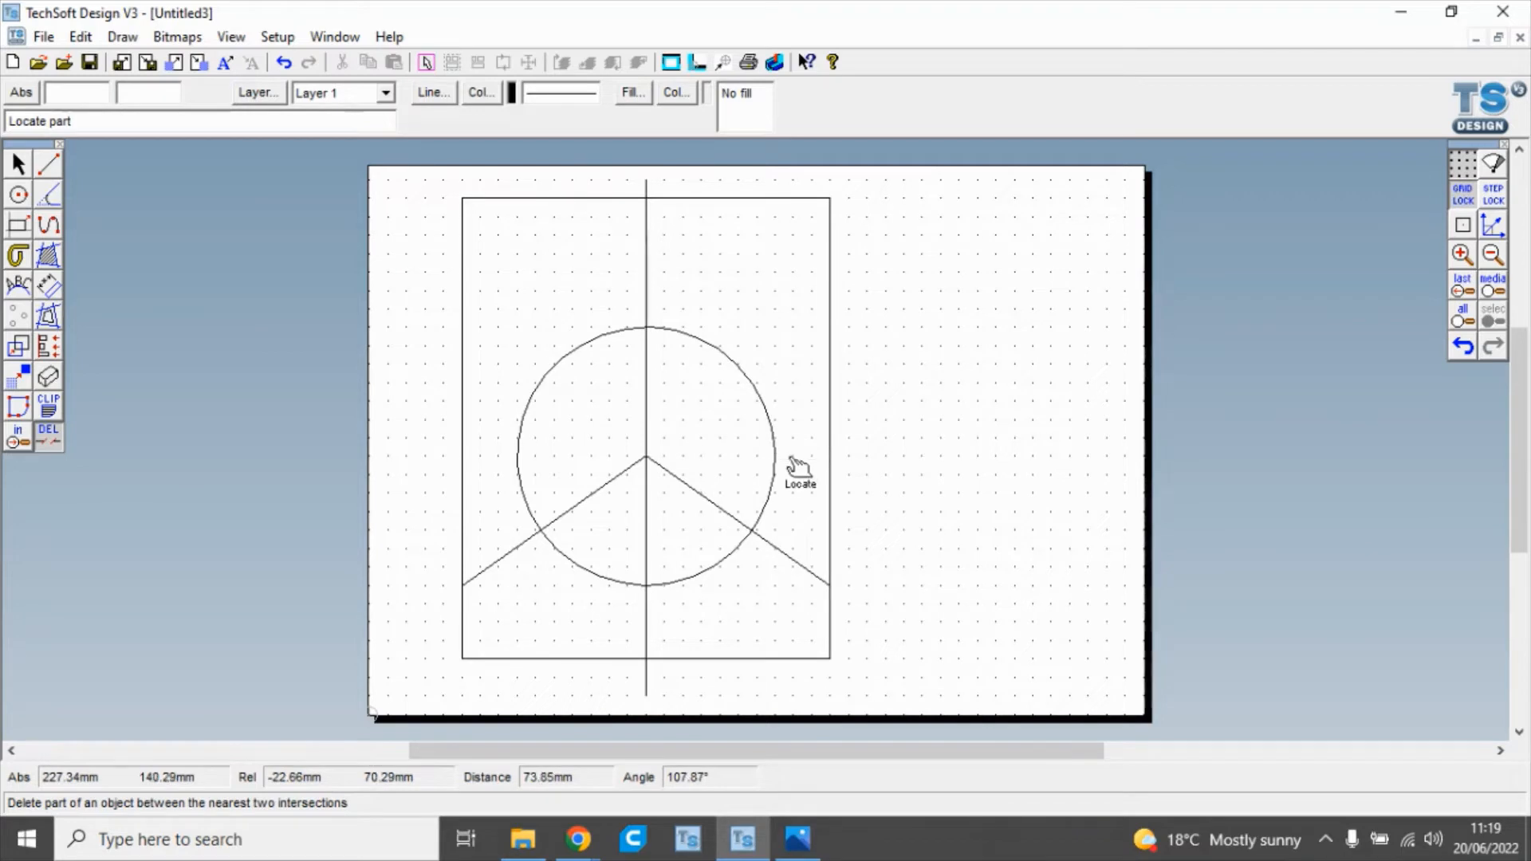
# Trim away the parts of the two diagonal lines and the vertical centre line that lie outside the circle.
pyautogui.click(791, 557)
pyautogui.click(647, 623)
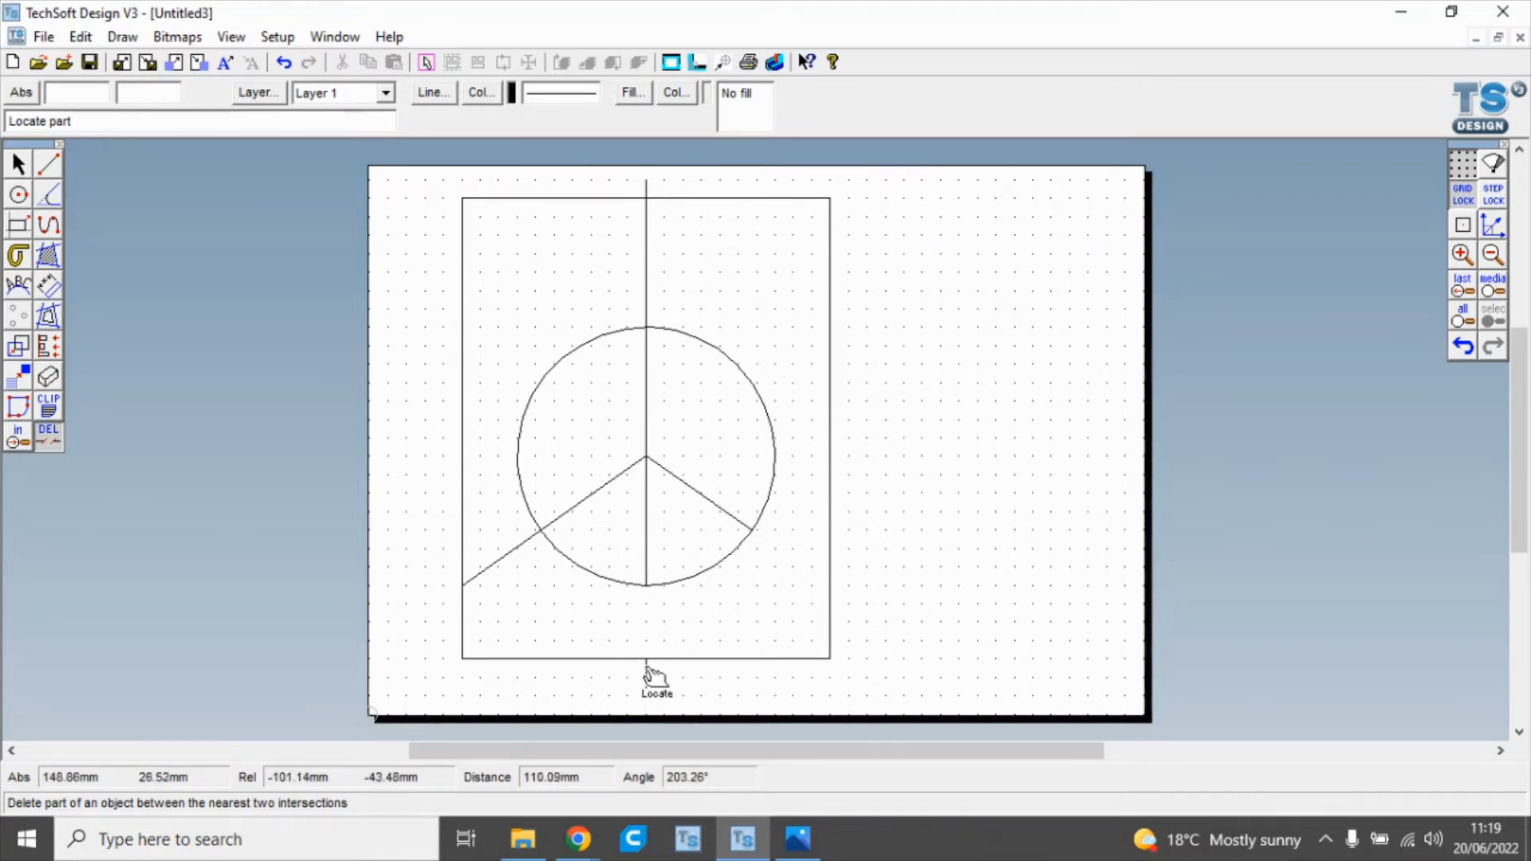
pyautogui.click(511, 552)
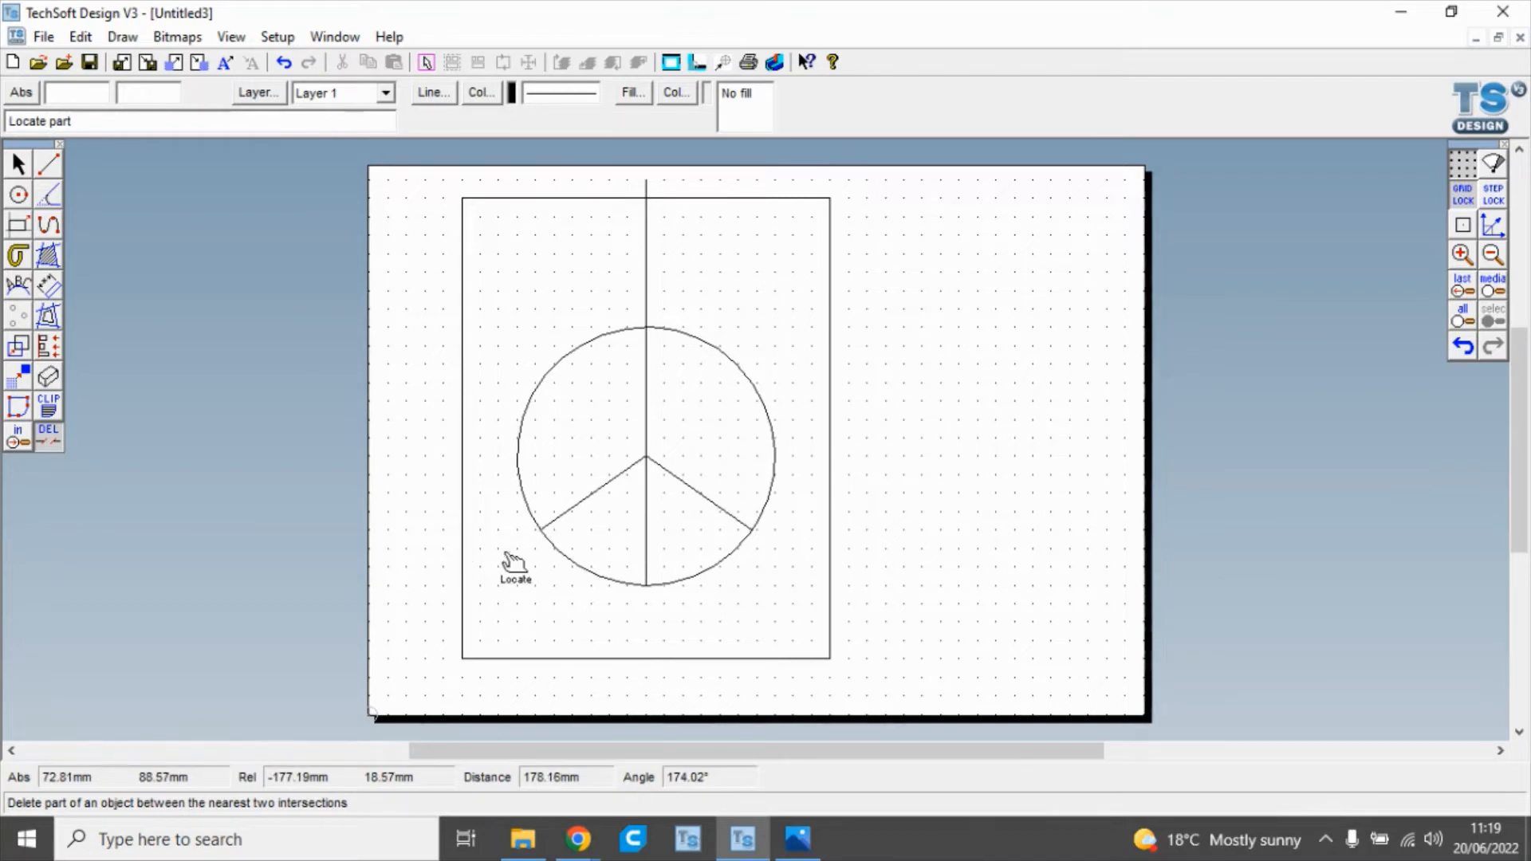
pyautogui.click(646, 295)
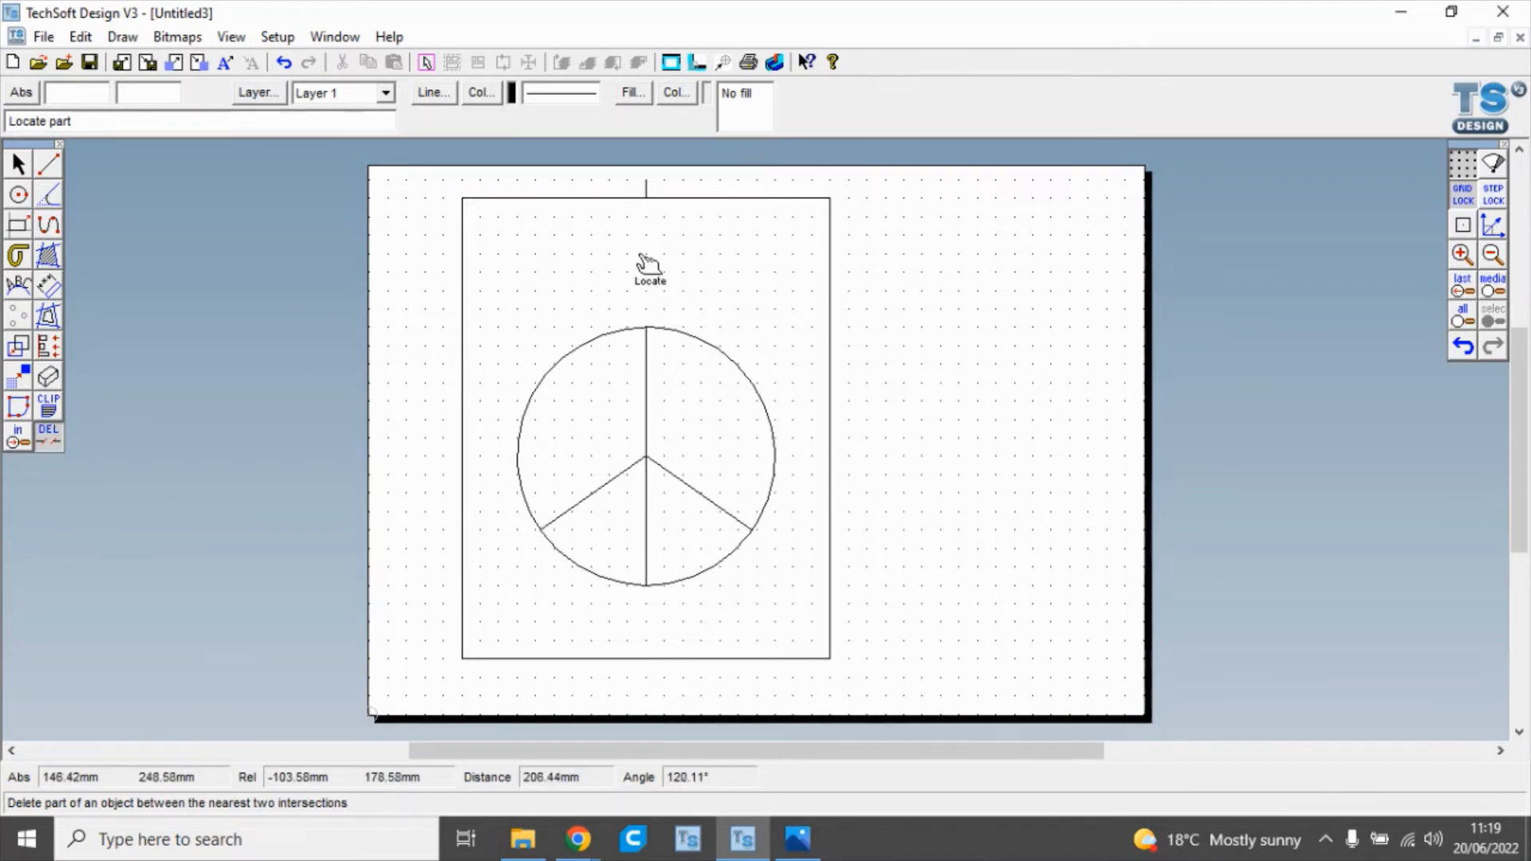
pyautogui.click(647, 188)
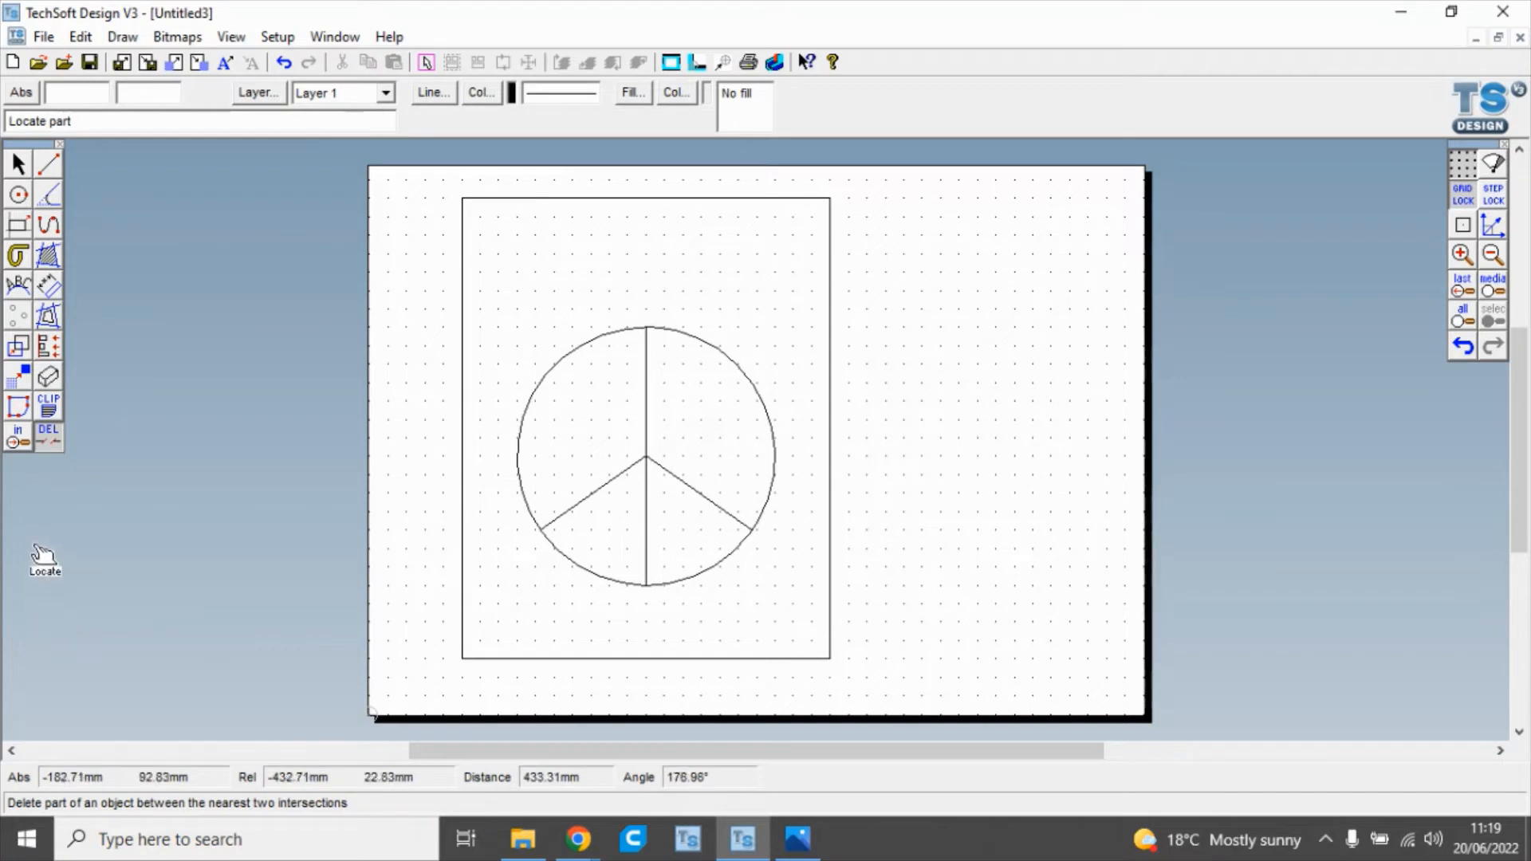
# Add single contours at 5 mm spacing inside all four segments of the peace symbol and around the outside of its circle.
pyautogui.click(49, 318)
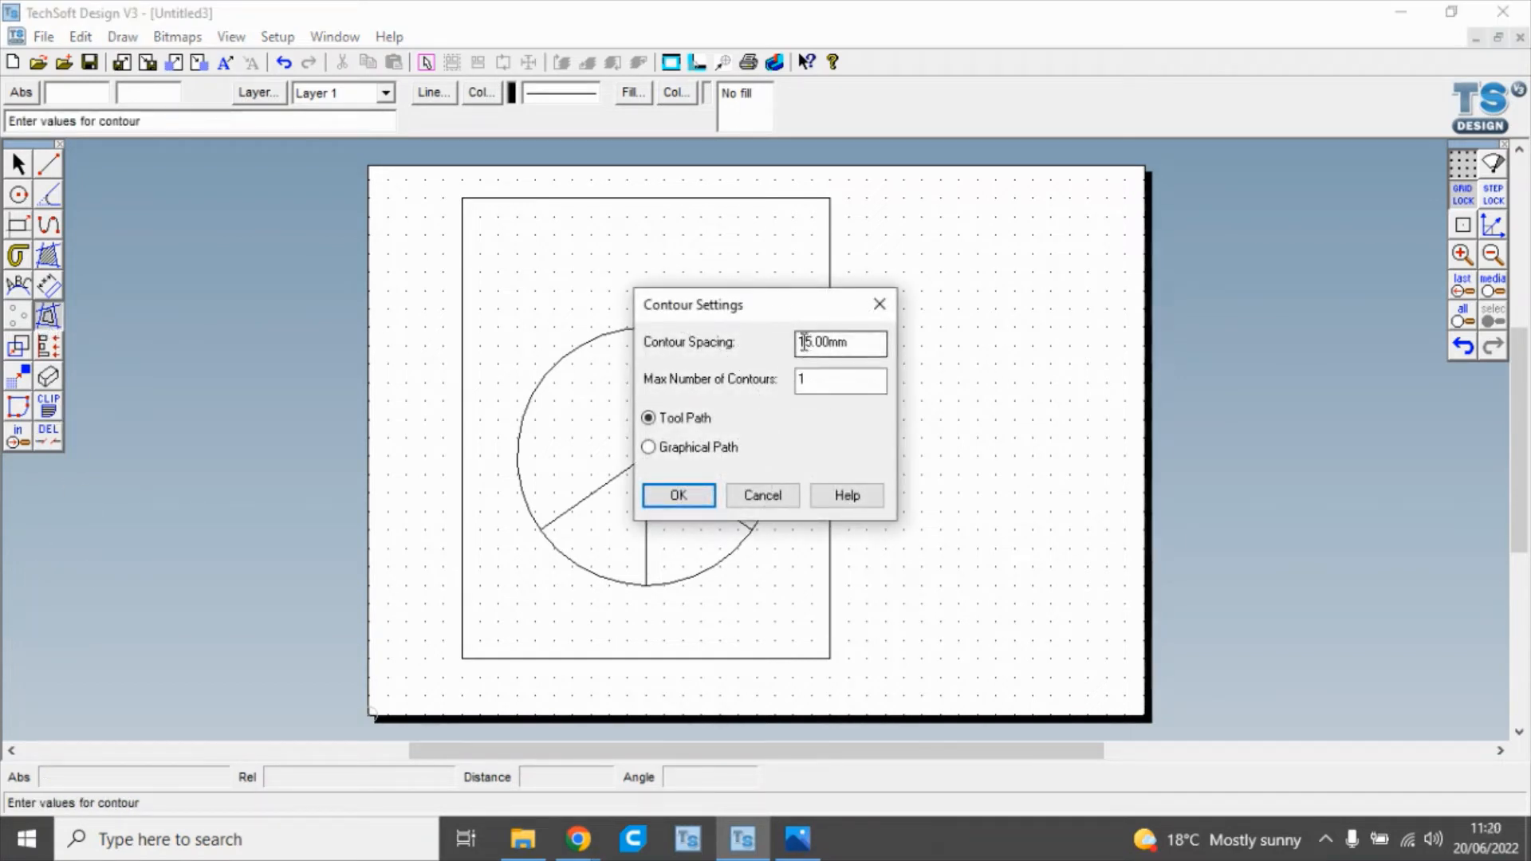
pyautogui.click(804, 342)
pyautogui.press('BackSpace')
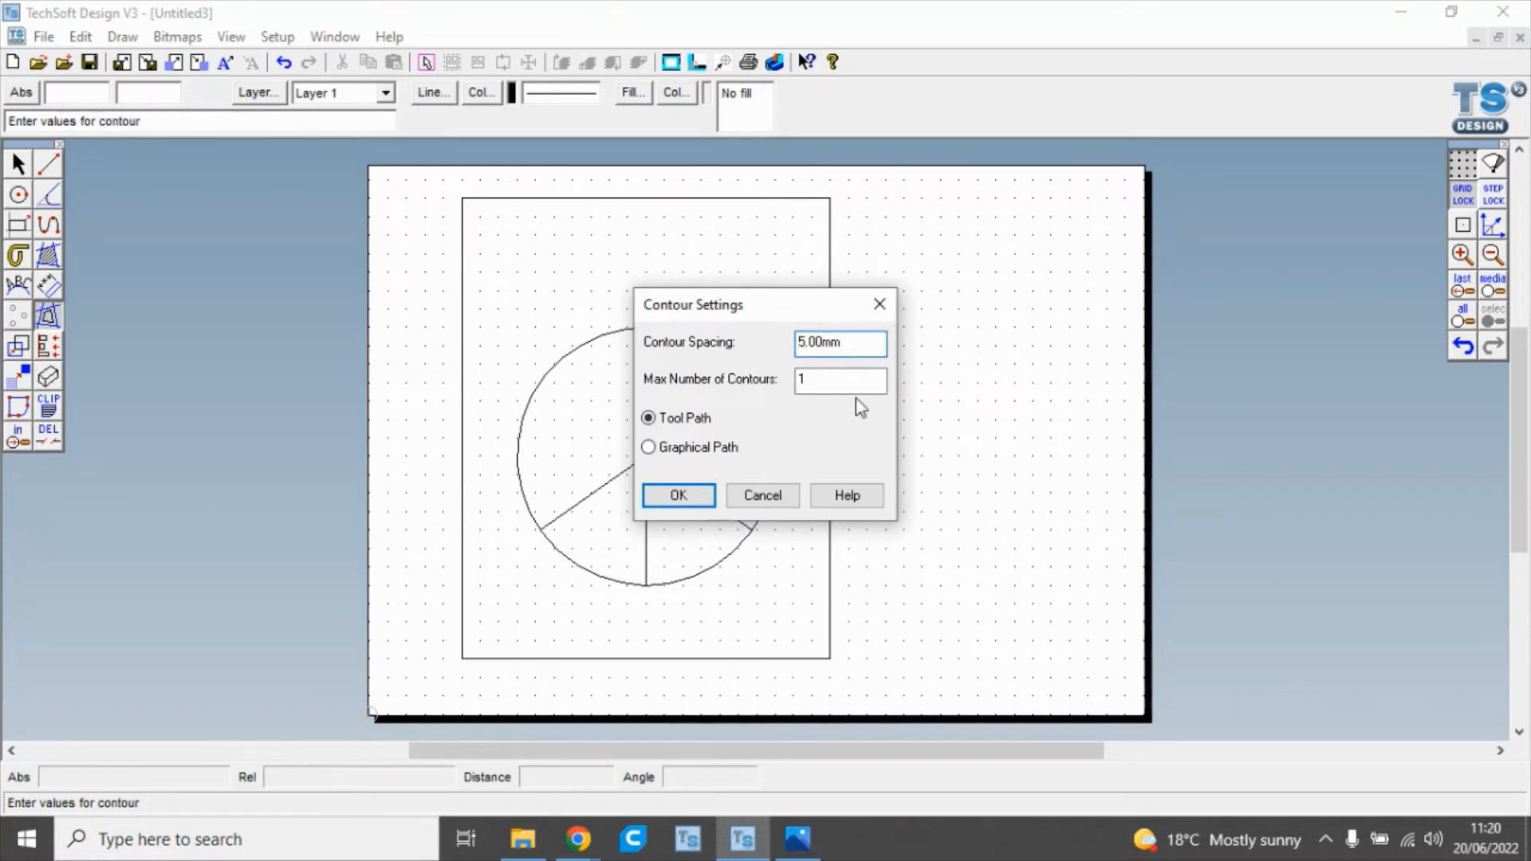
pyautogui.click(680, 498)
pyautogui.click(697, 461)
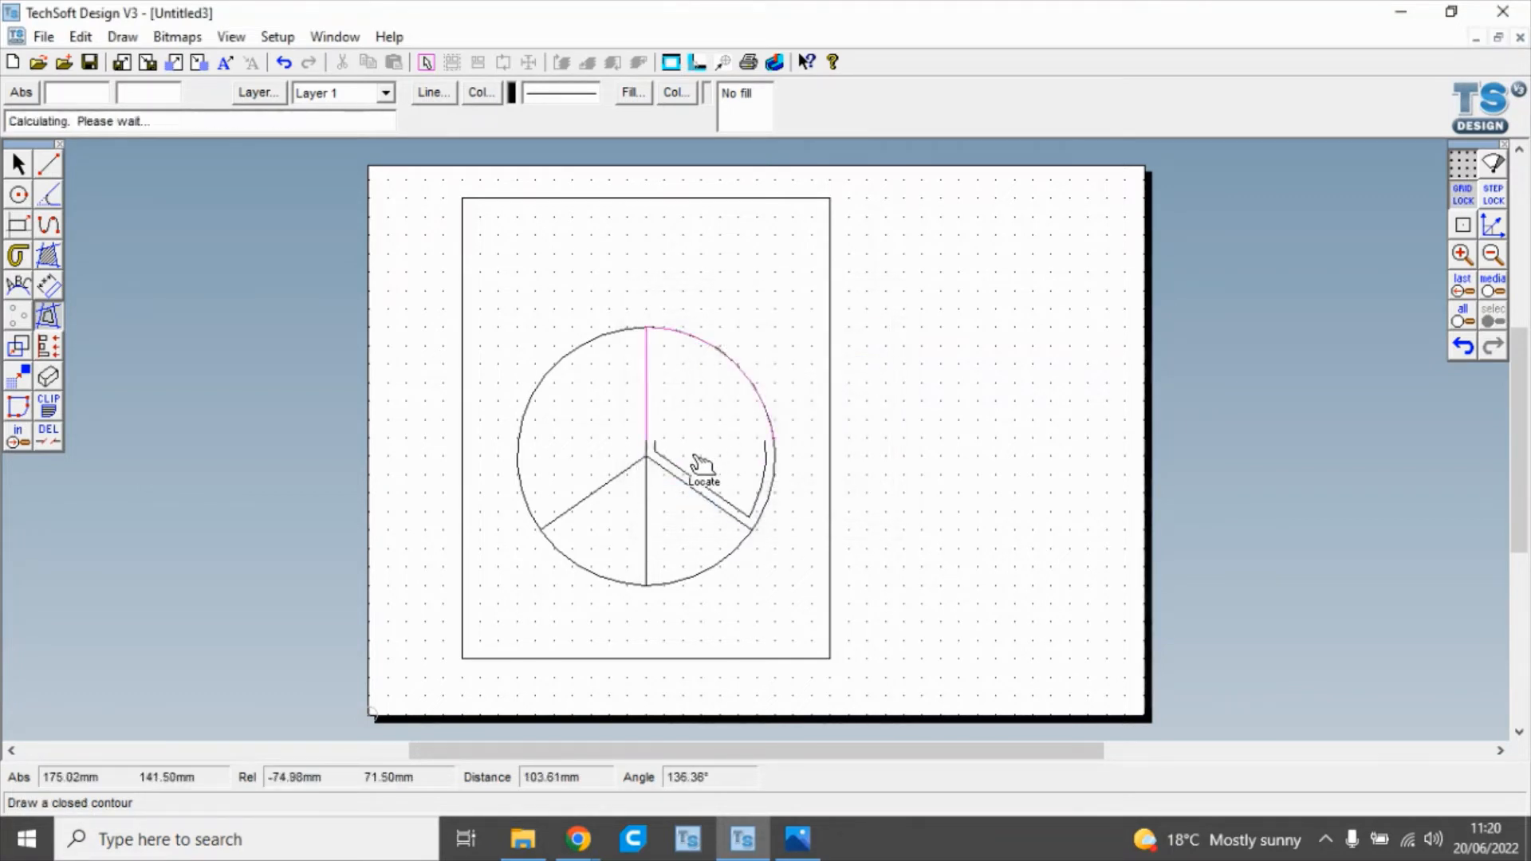
pyautogui.click(624, 467)
pyautogui.click(622, 506)
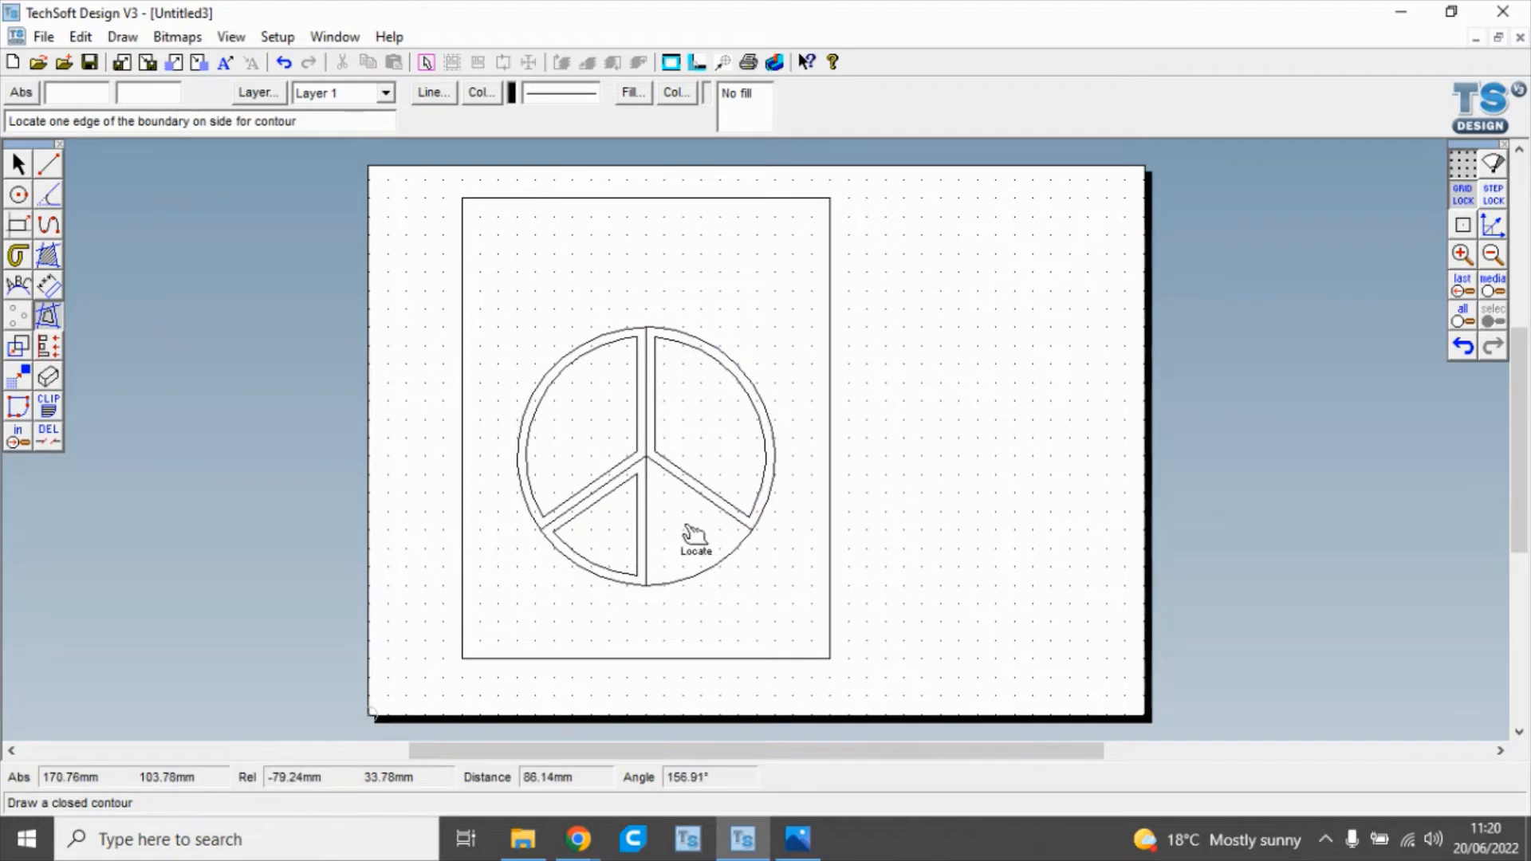
pyautogui.click(691, 532)
pyautogui.click(792, 414)
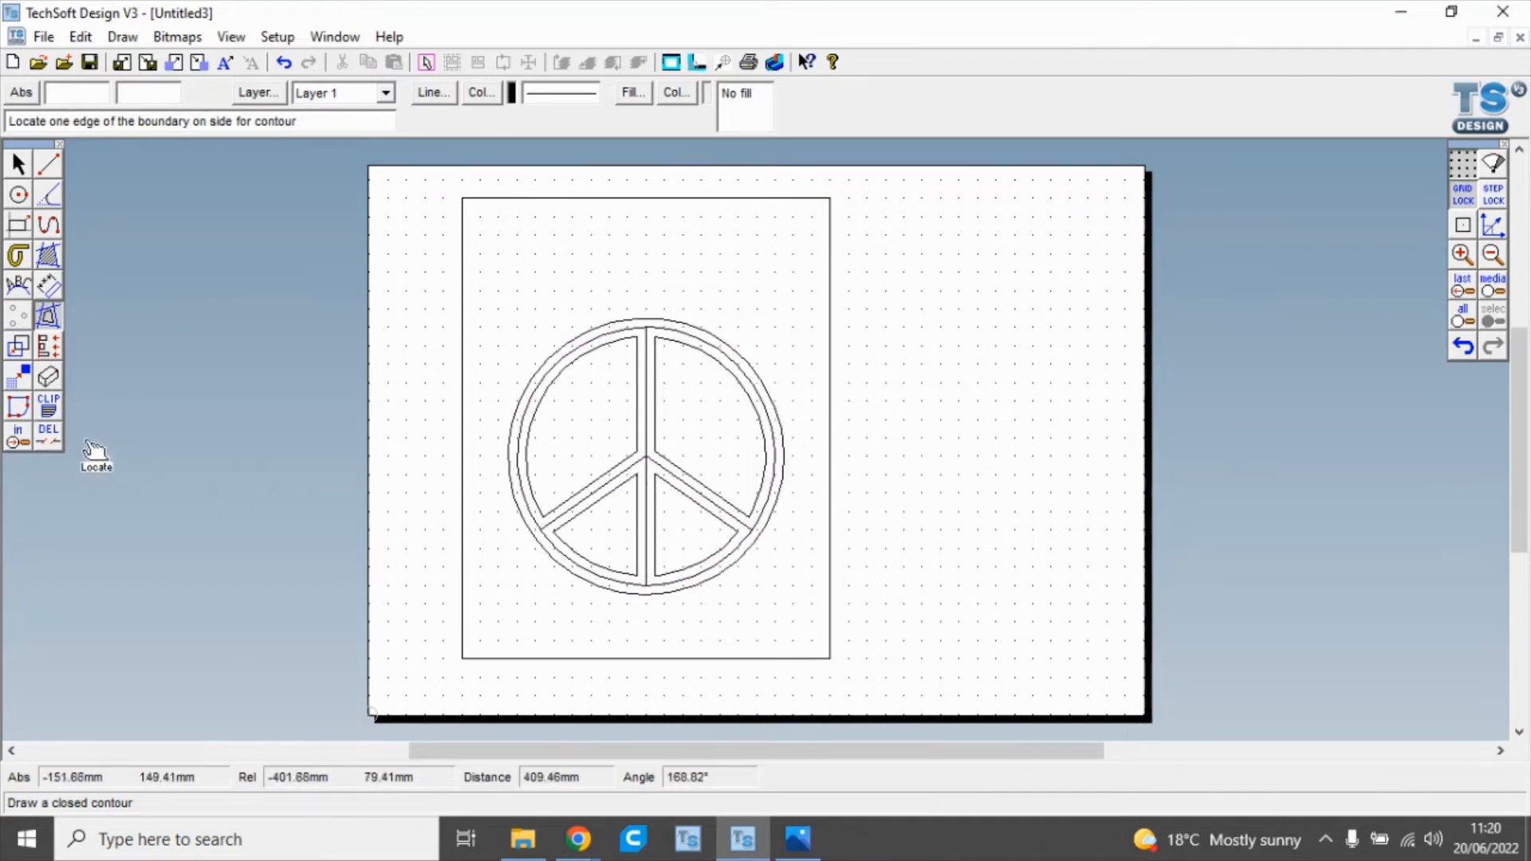
# Add one more contour around the outside of the peace symbol with a spacing of 15 mm.
pyautogui.click(55, 318)
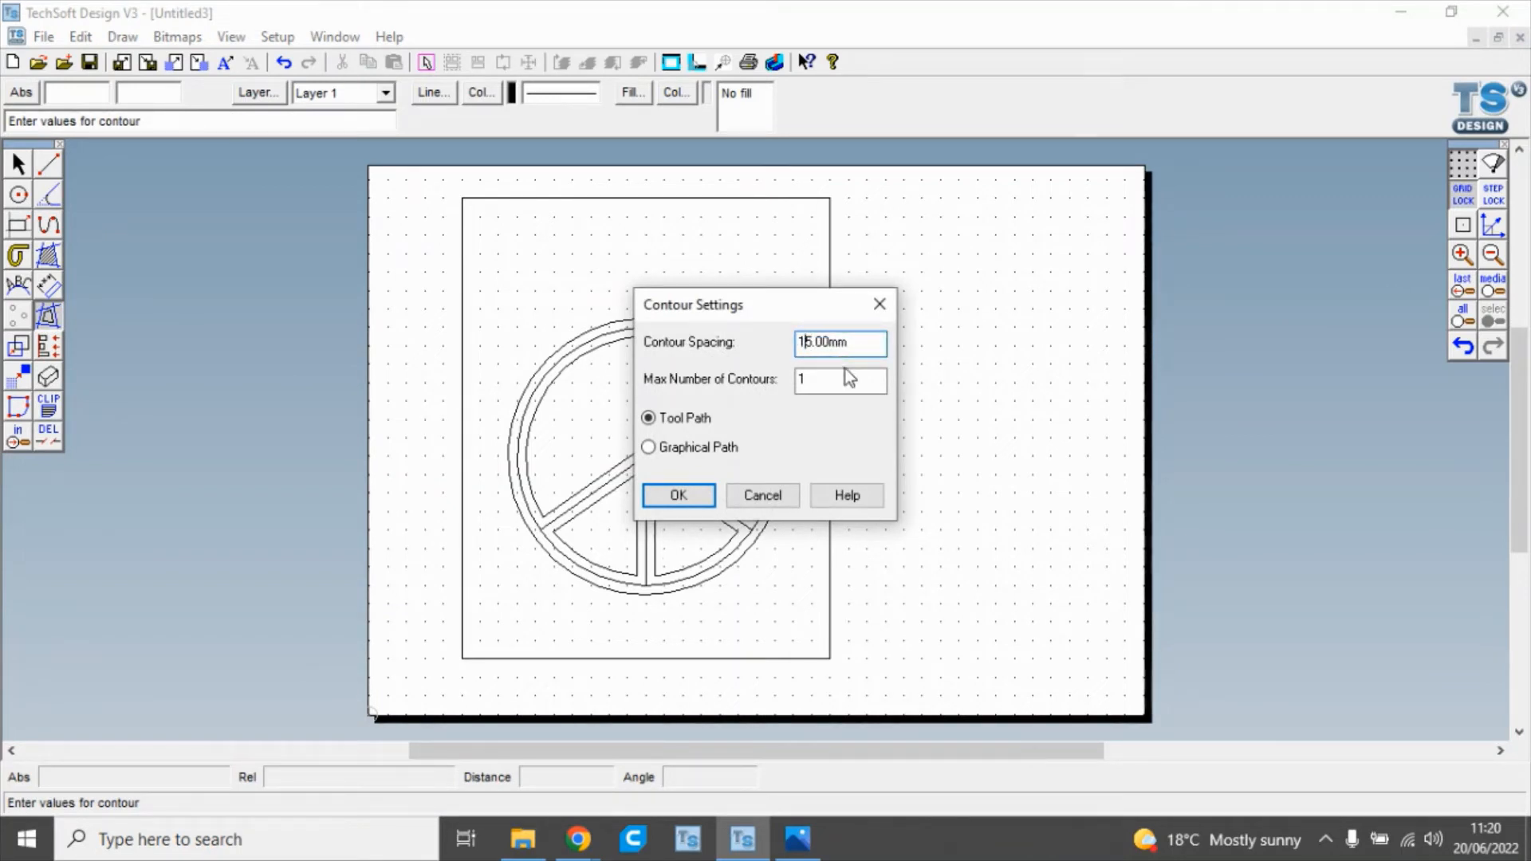
pyautogui.click(674, 496)
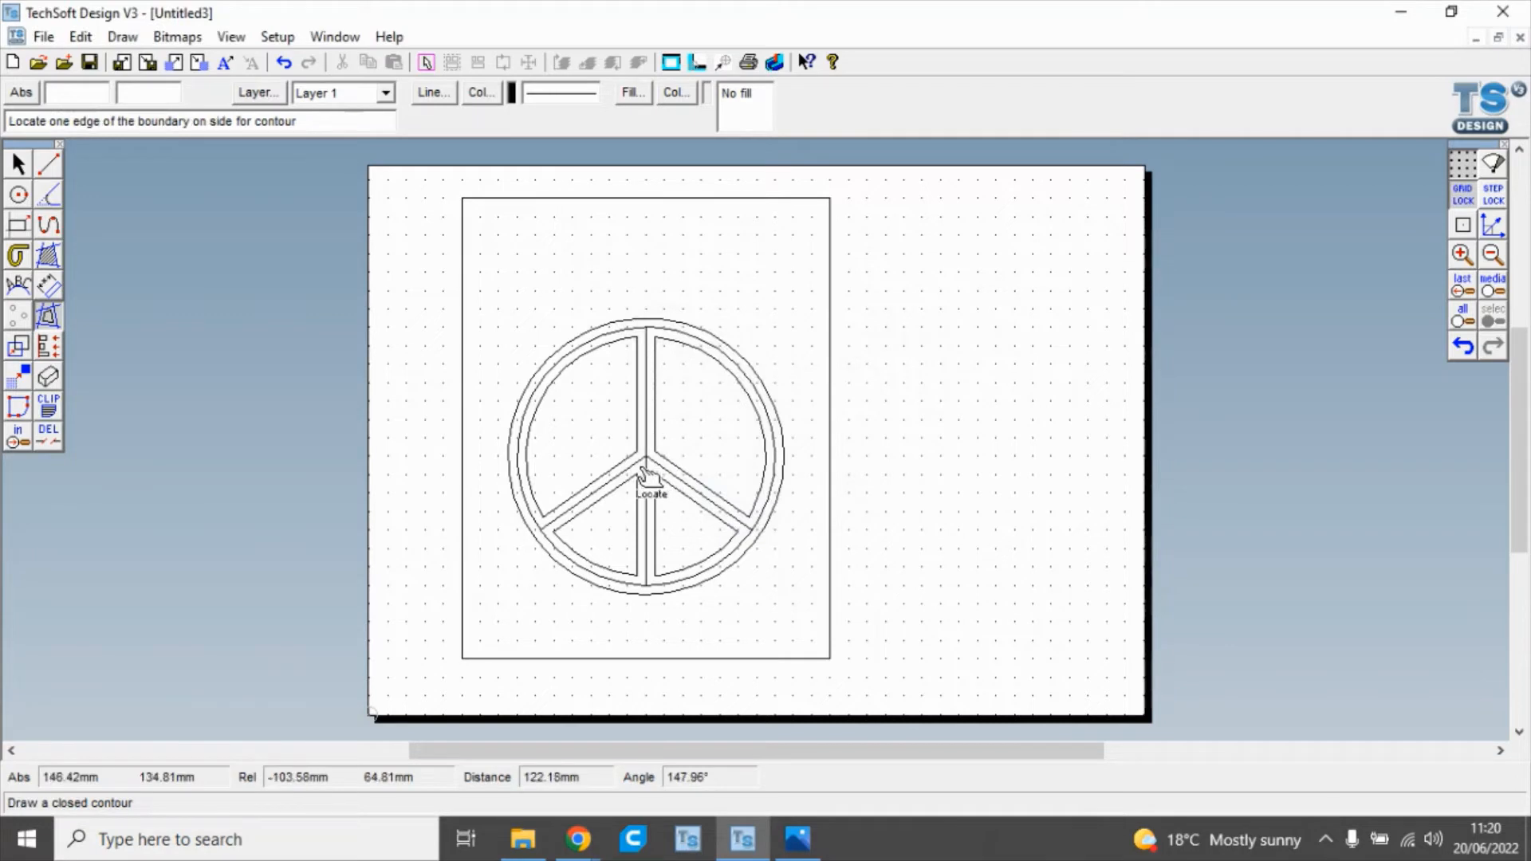
pyautogui.click(750, 344)
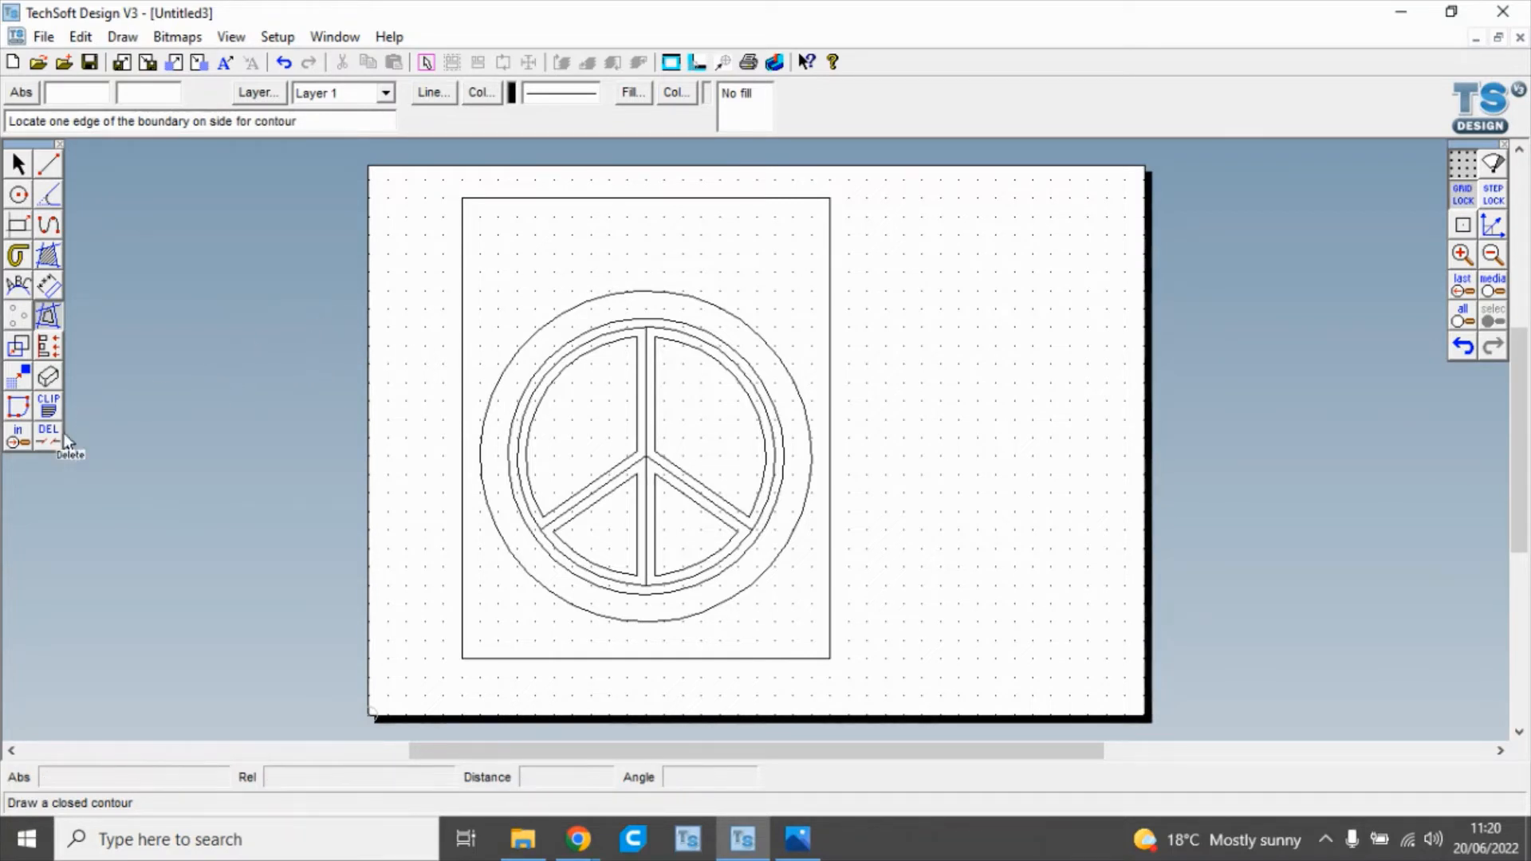
# Draw two straight guide lines connecting the symbol's centre with the frame's upper right and upper left corners.
pyautogui.click(48, 166)
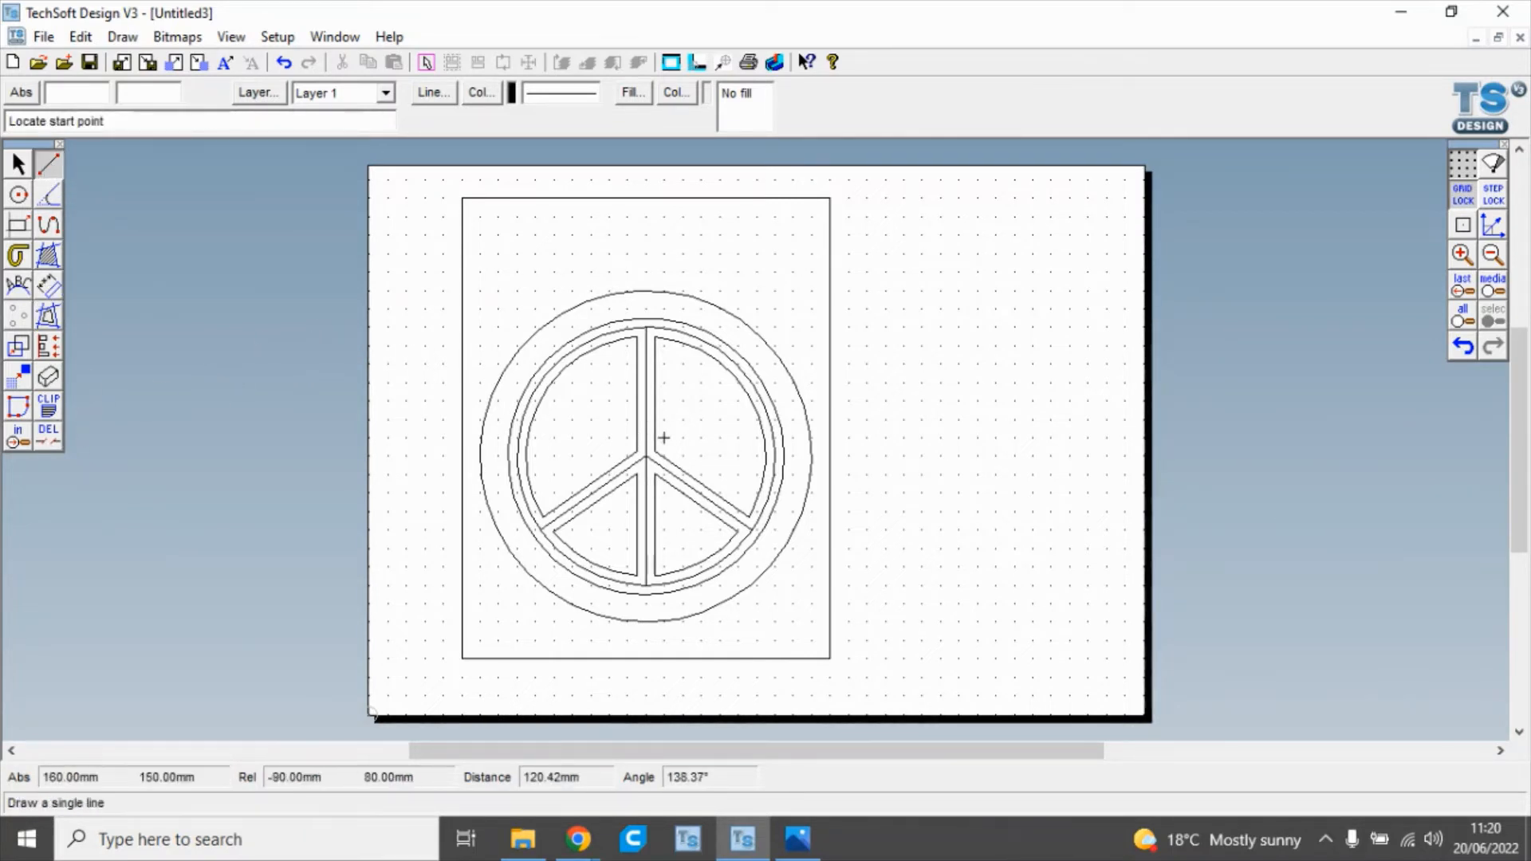
pyautogui.click(646, 457)
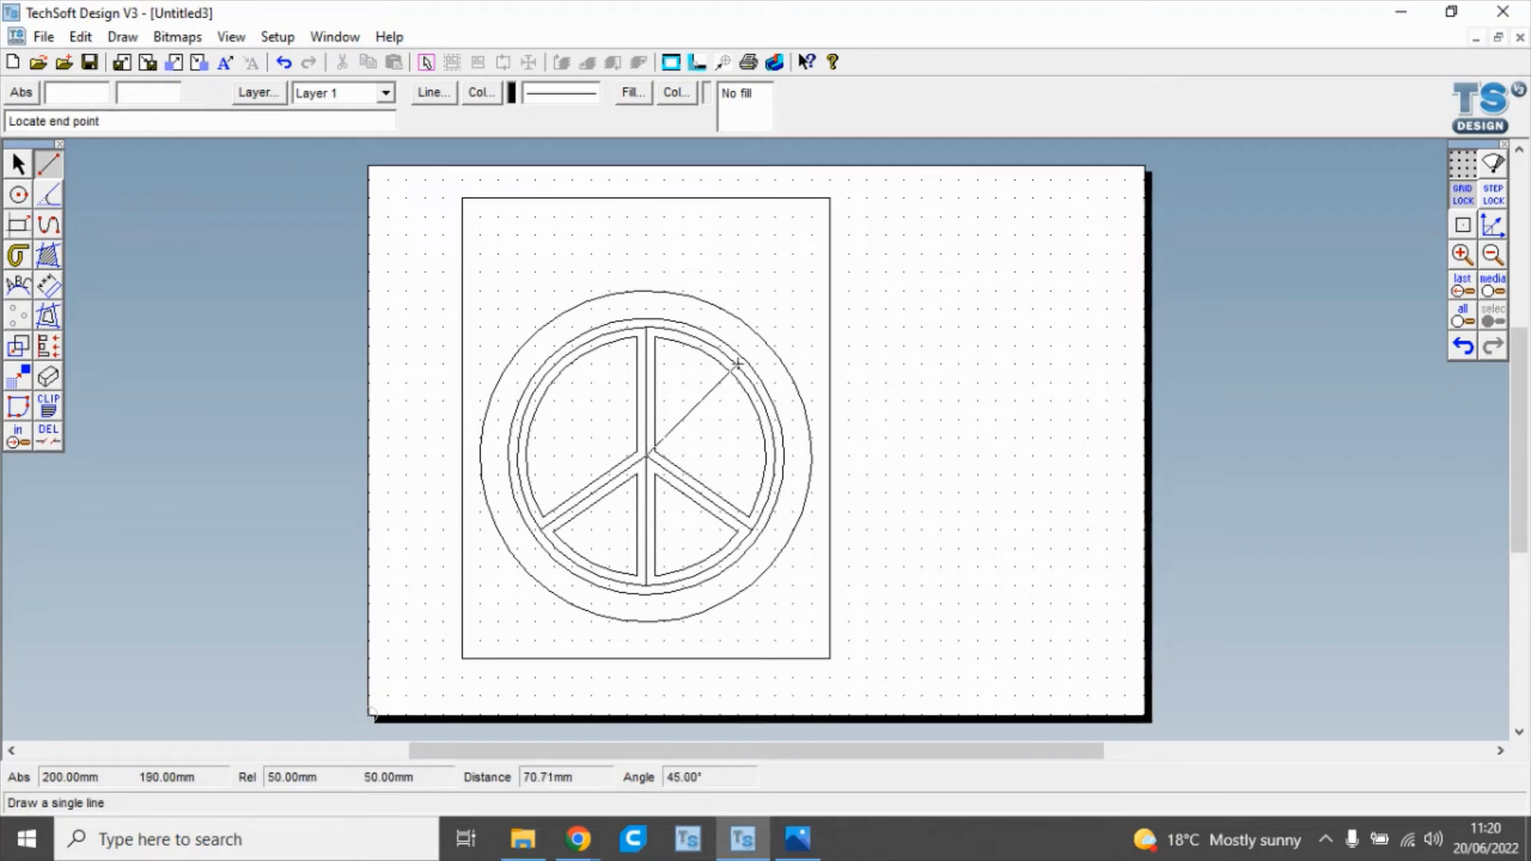
pyautogui.click(830, 199)
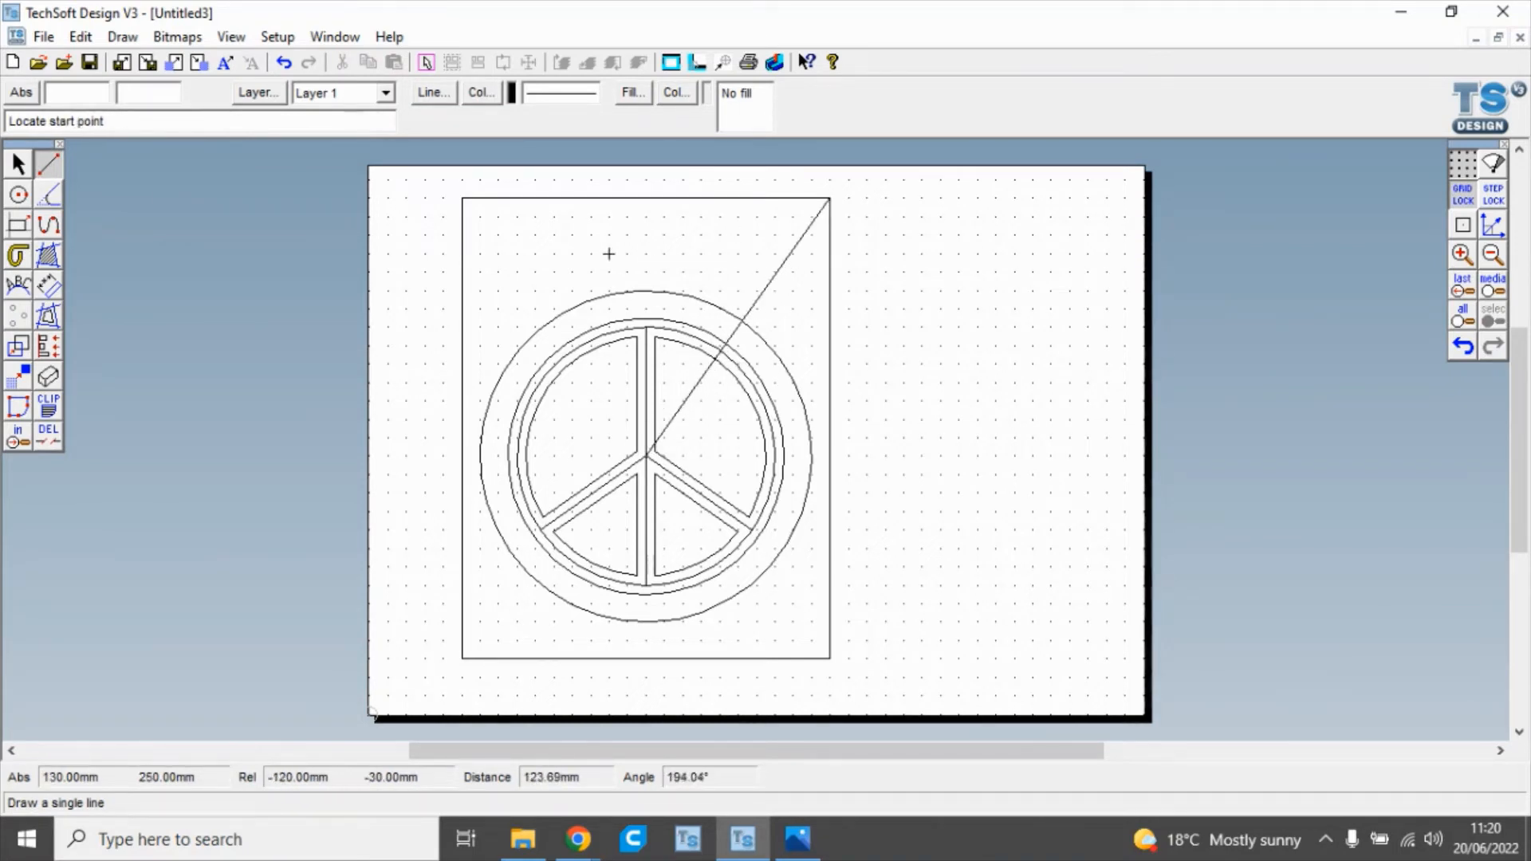
pyautogui.click(462, 198)
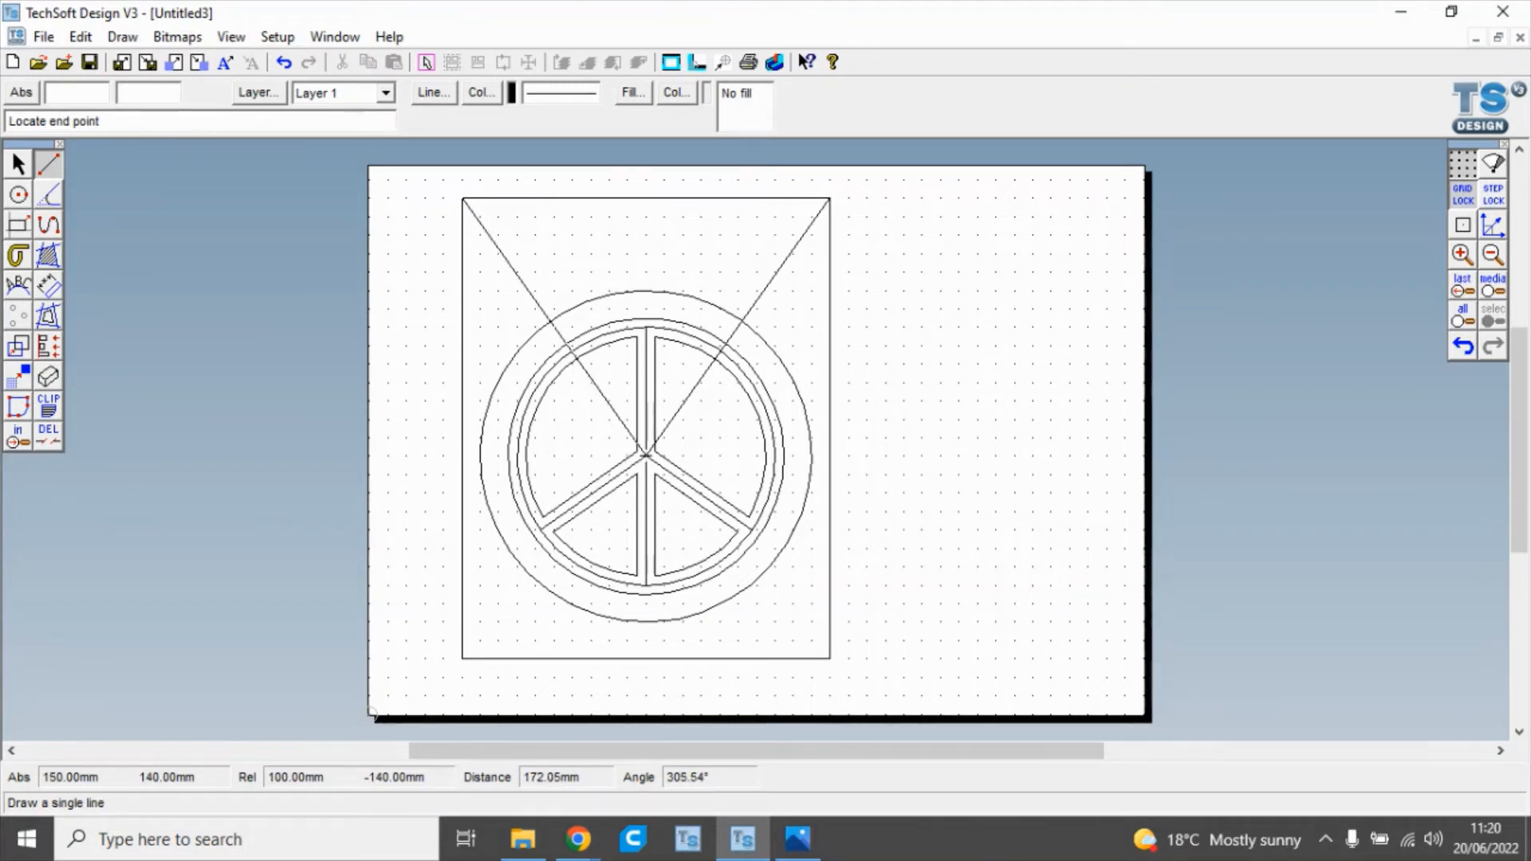
# Trim the outermost circle to the arc between the guide lines, and remove the original circle and centre lines between the 5 mm contours.
pyautogui.click(56, 441)
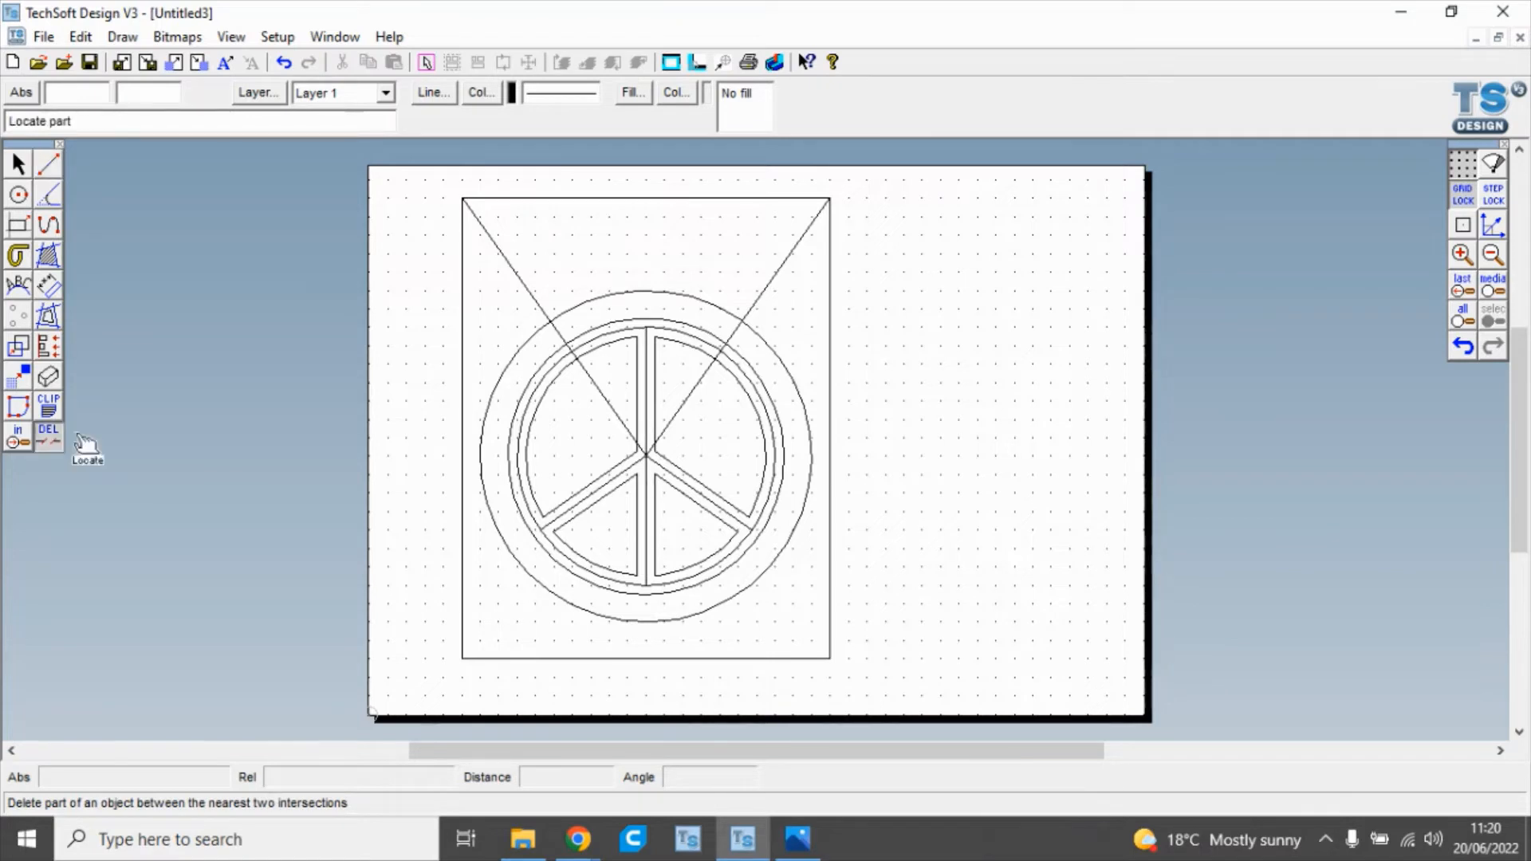
pyautogui.click(511, 360)
pyautogui.click(520, 424)
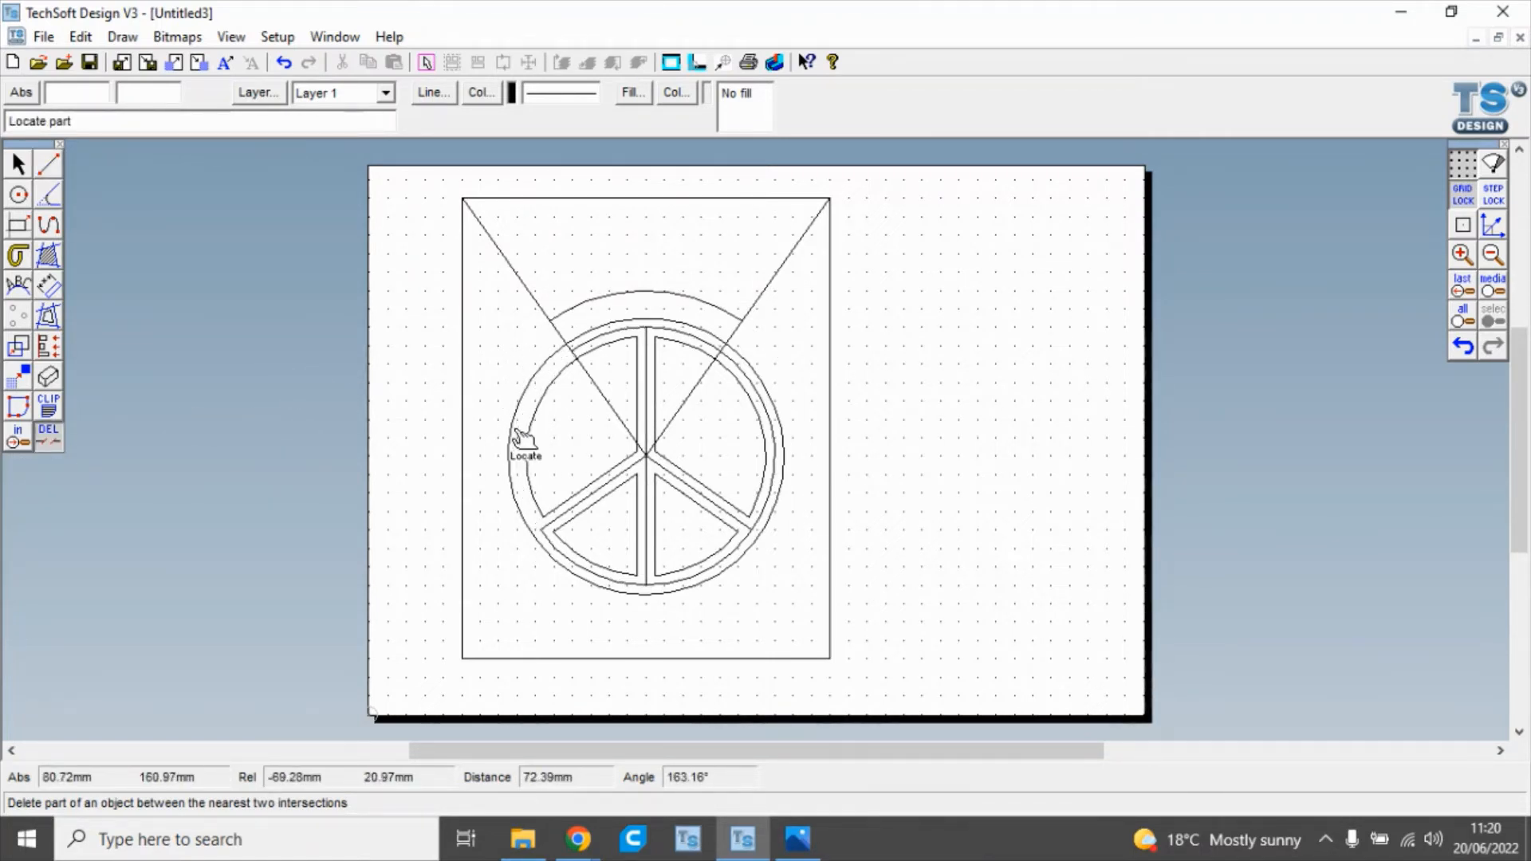
pyautogui.click(594, 579)
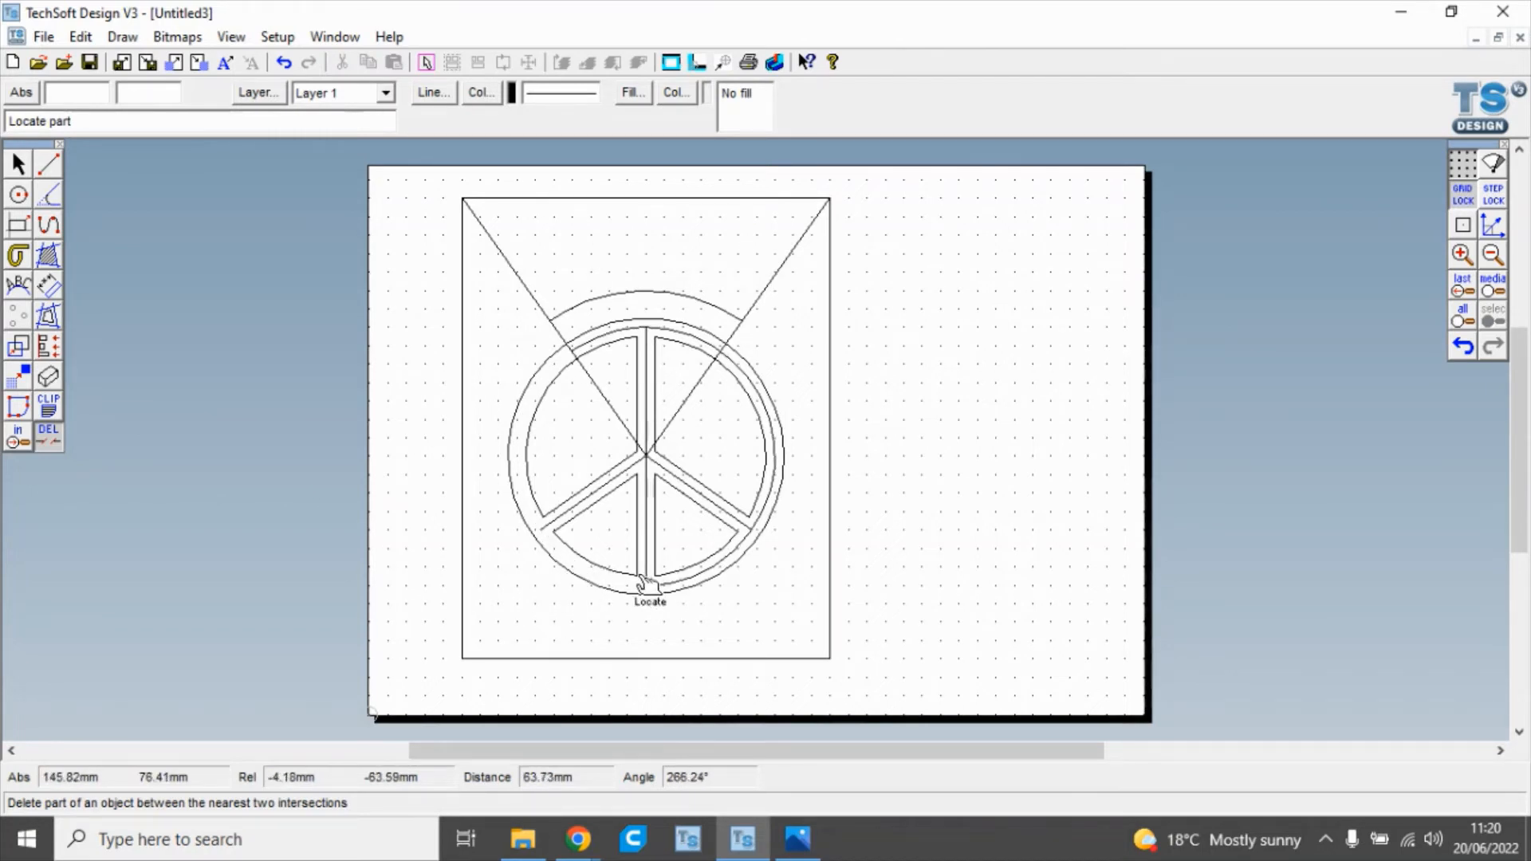
pyautogui.click(702, 585)
pyautogui.click(764, 511)
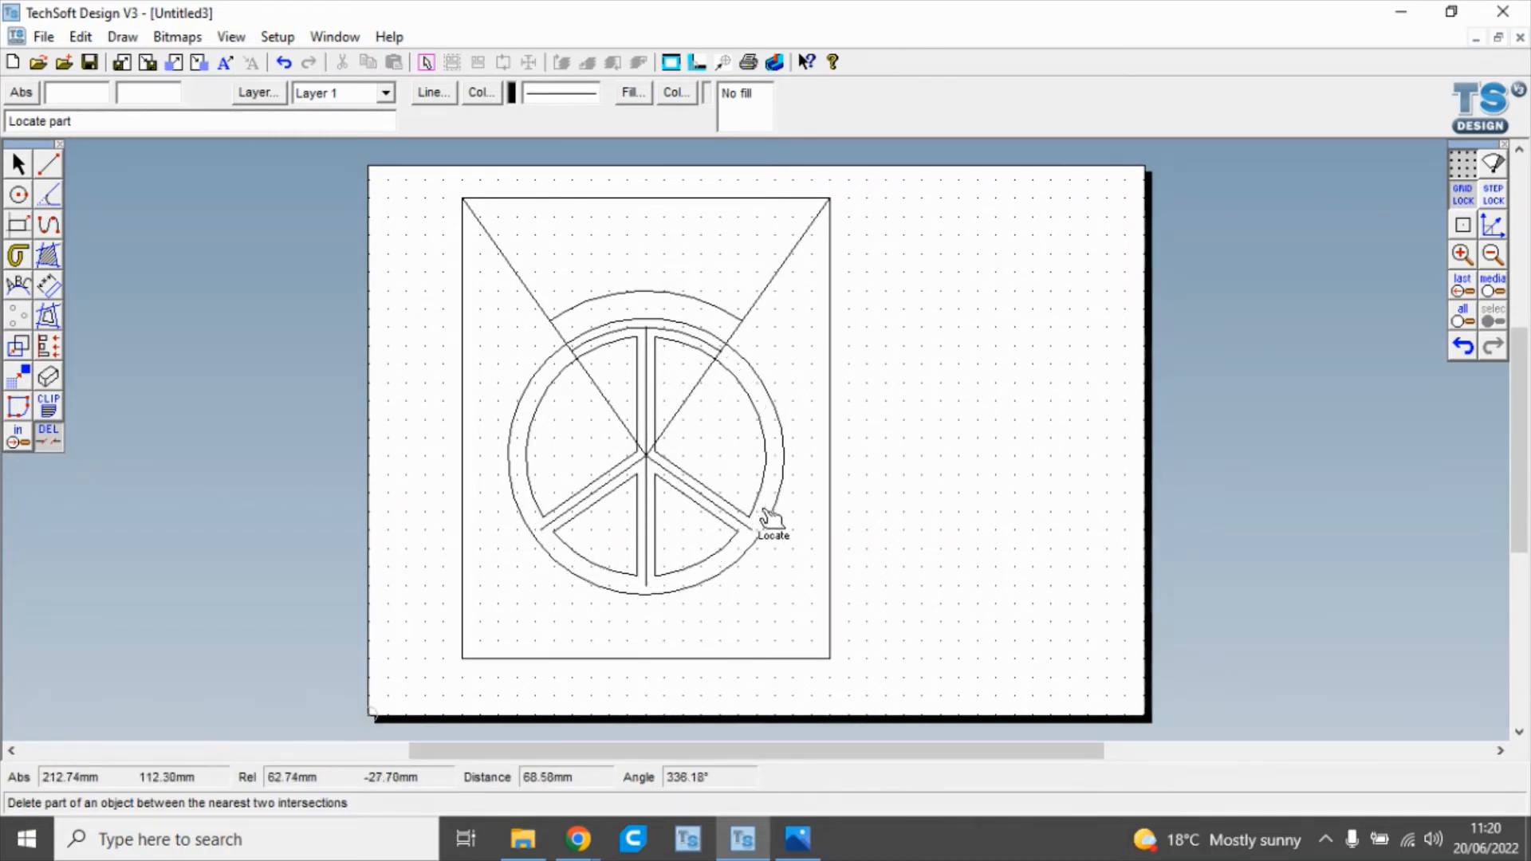
pyautogui.click(588, 497)
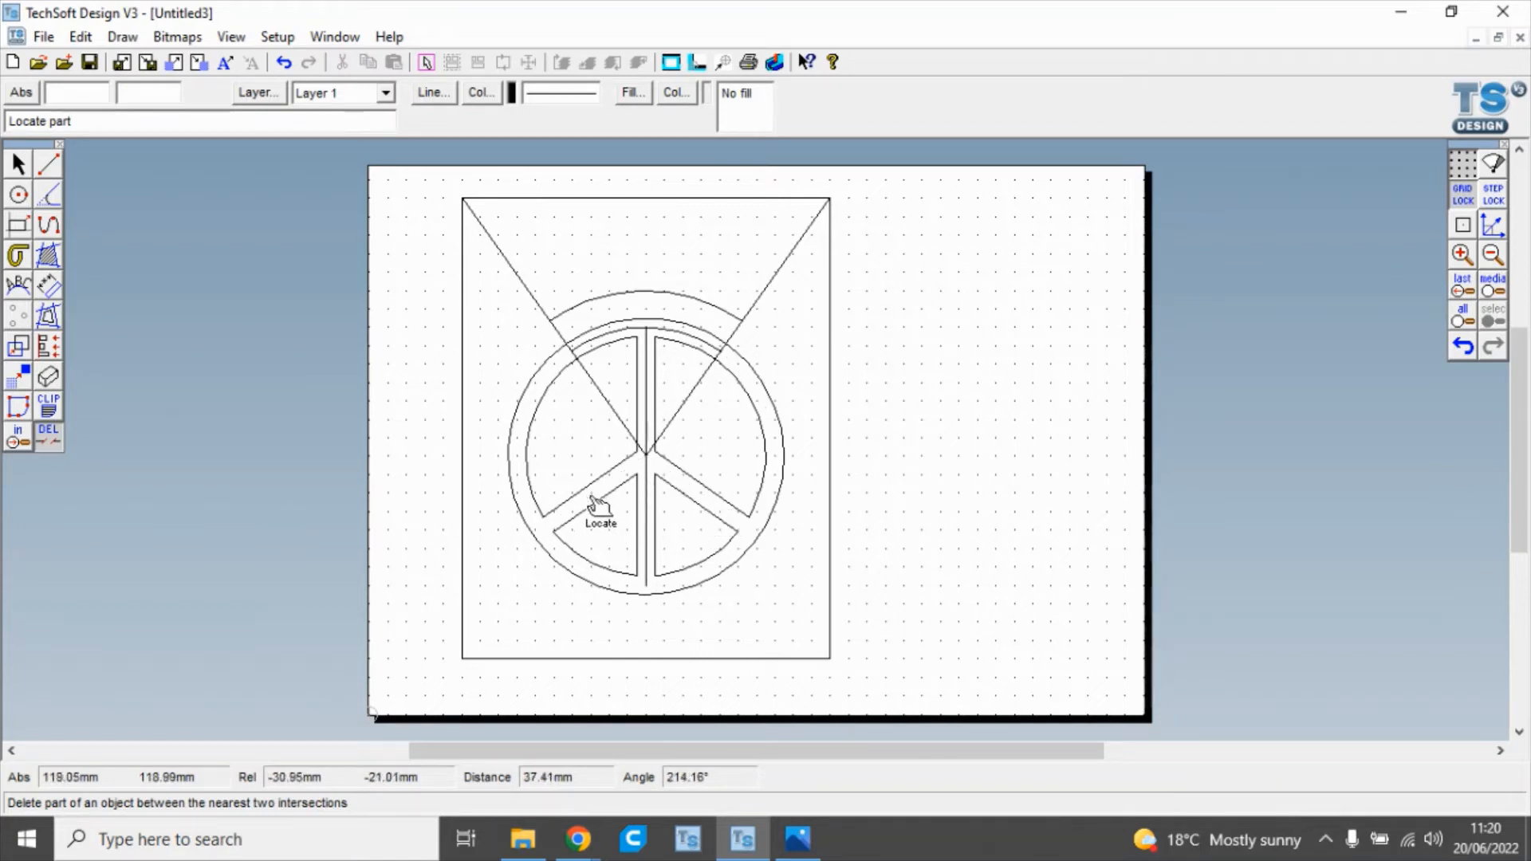
pyautogui.click(648, 518)
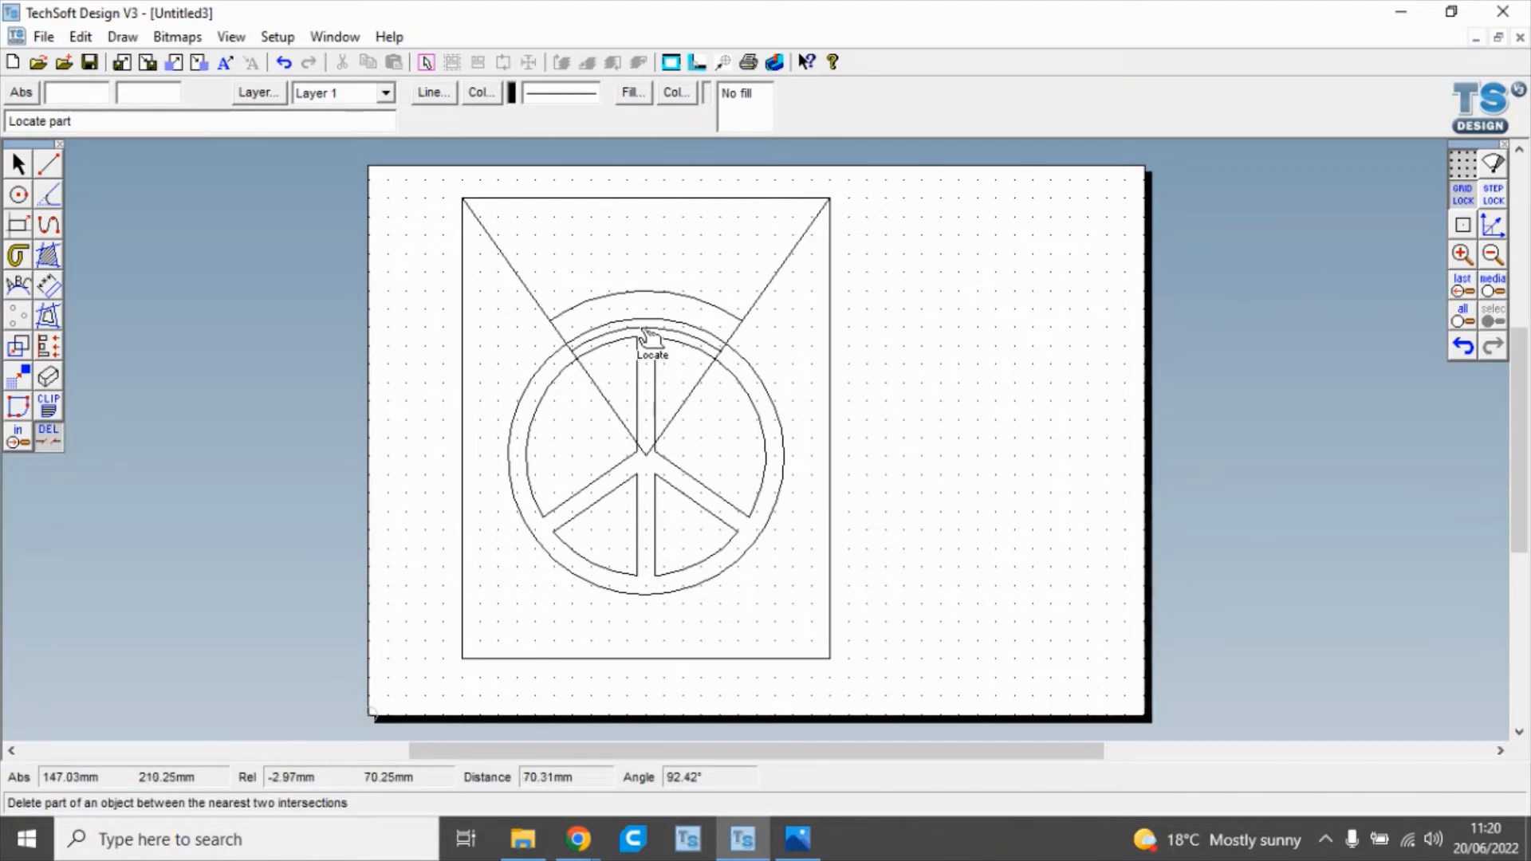
# Trim away all sections of the two diagonal guide lines running from the symbol's centre to the frame's upper corners.
pyautogui.click(737, 333)
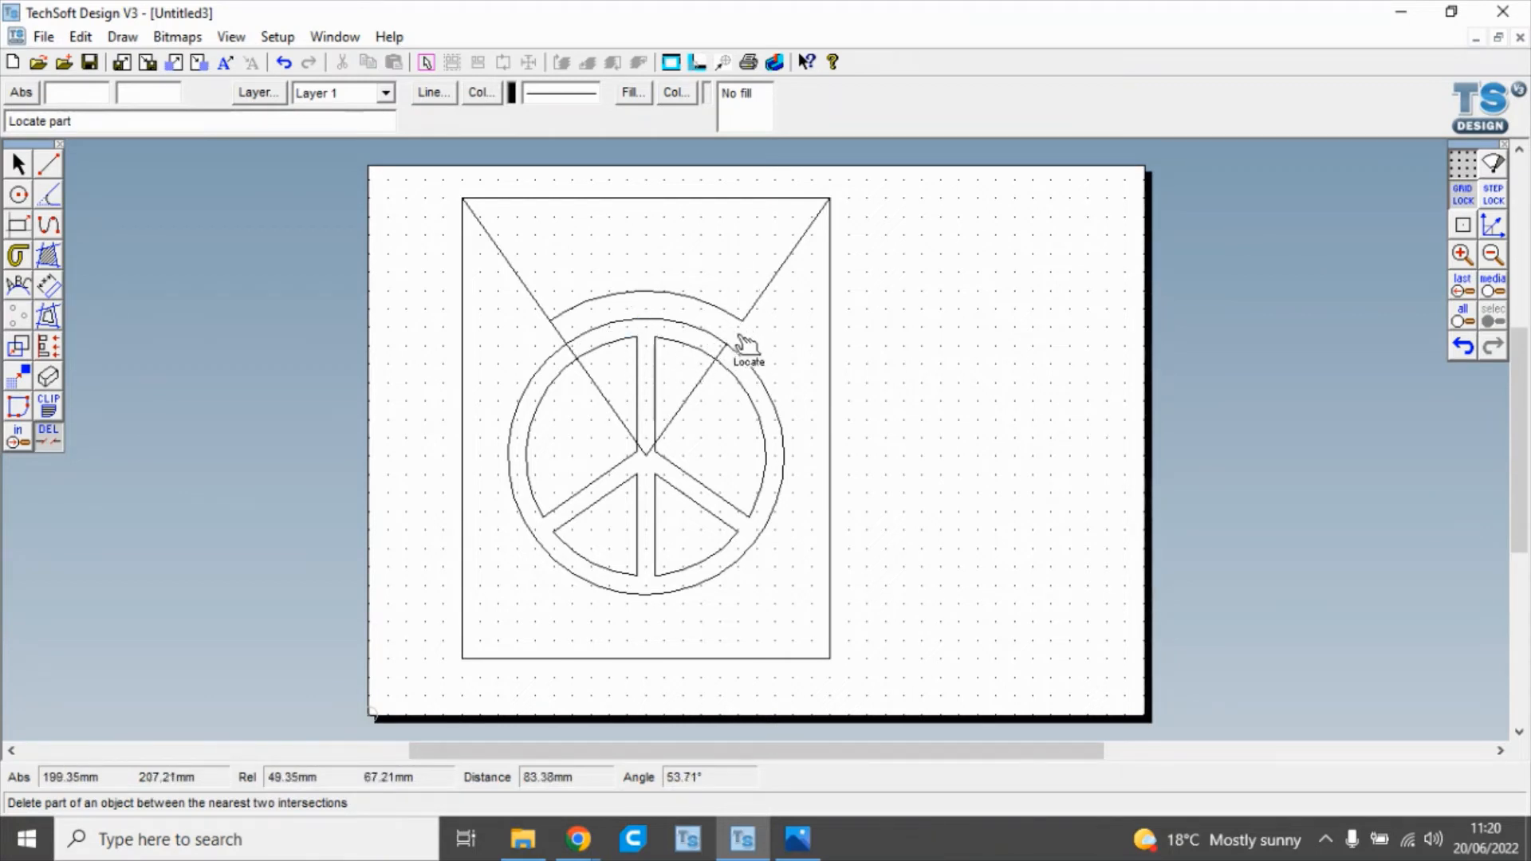
pyautogui.click(697, 391)
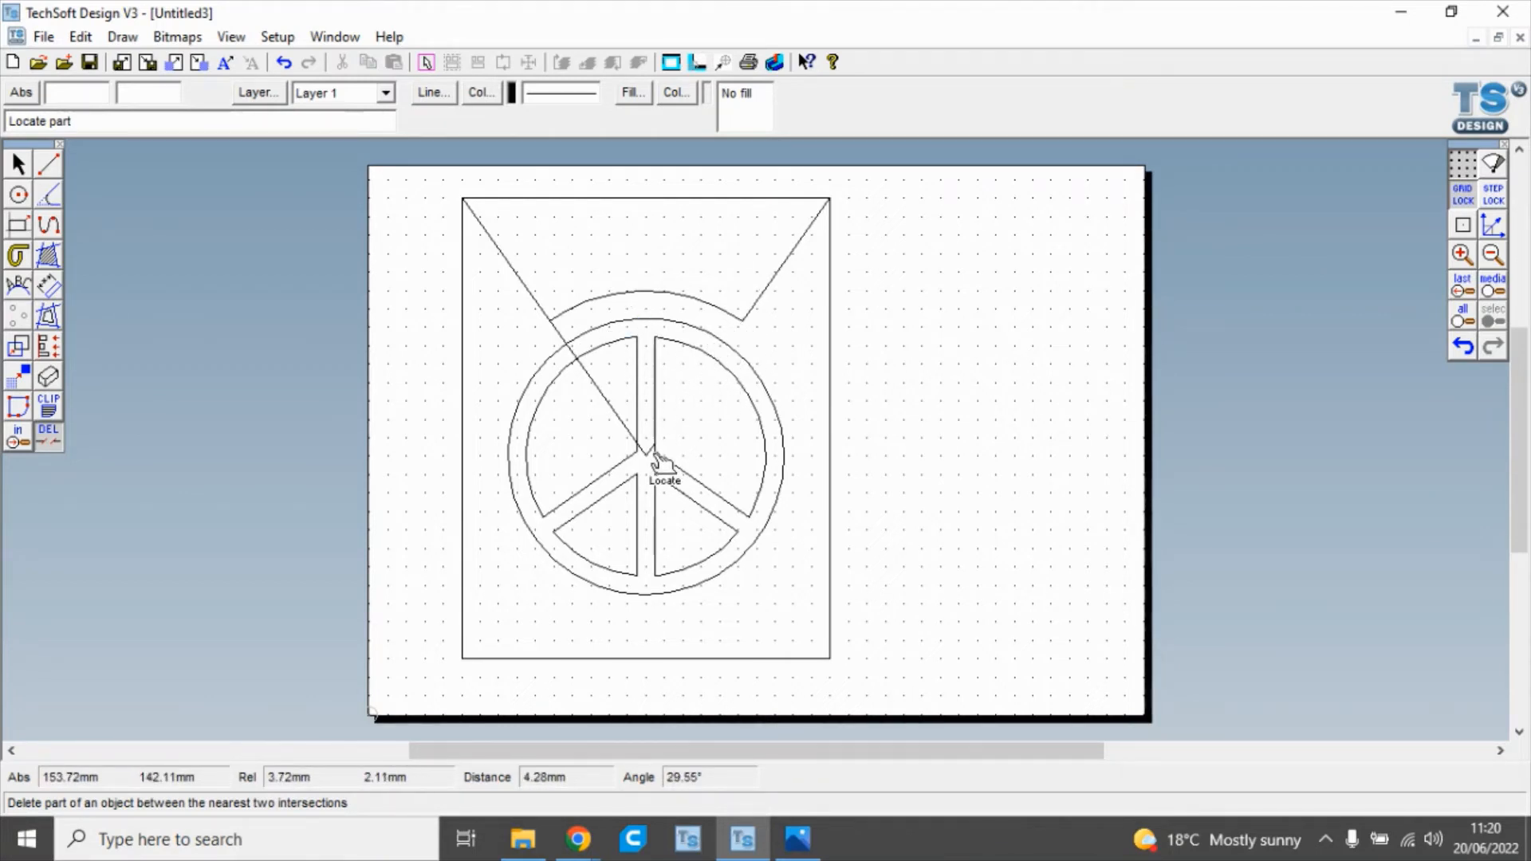
pyautogui.click(619, 418)
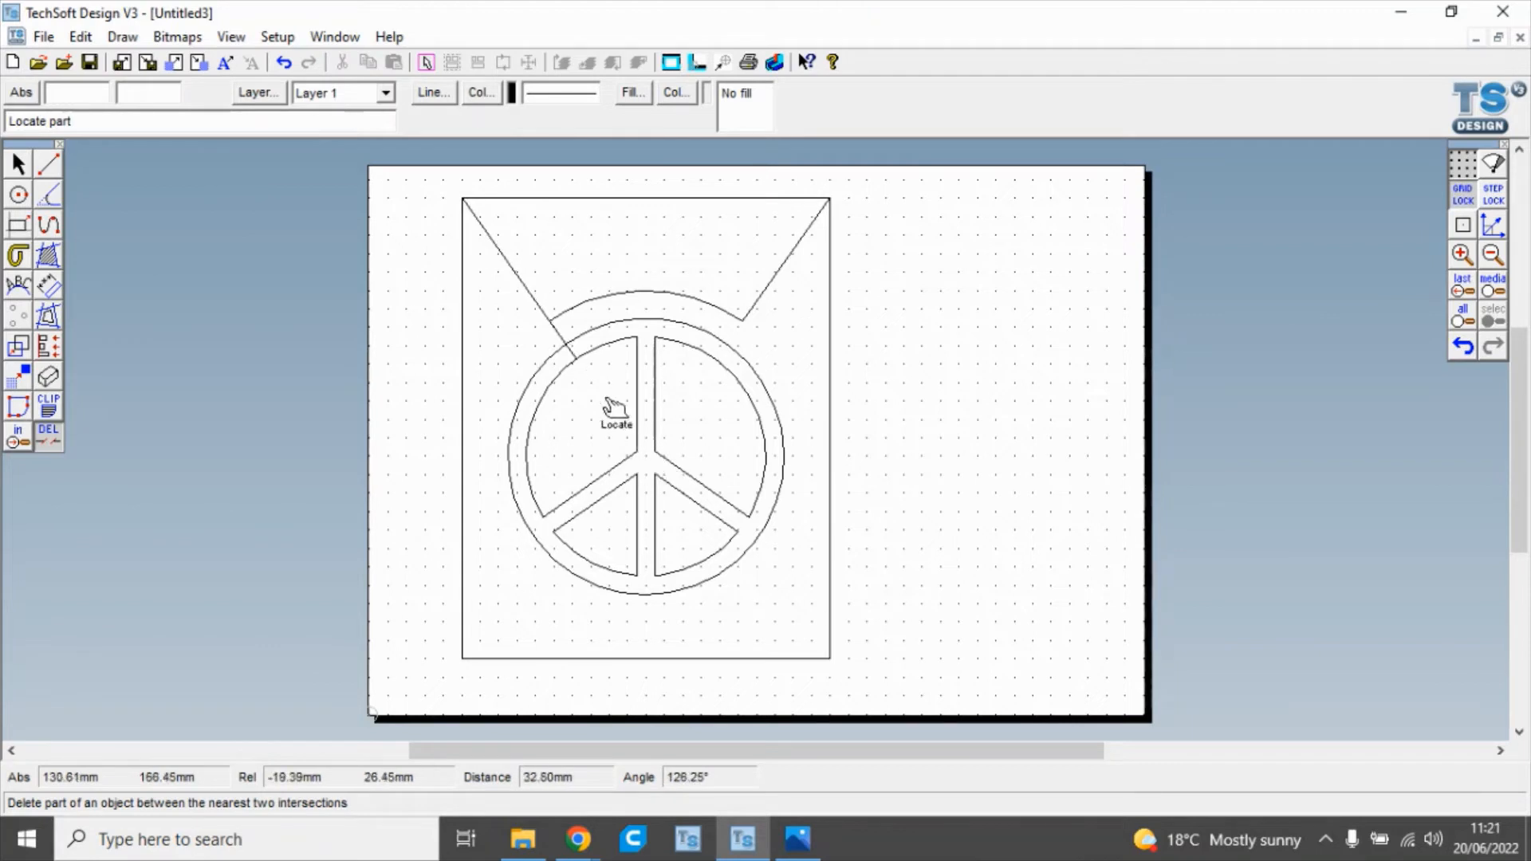
pyautogui.click(564, 341)
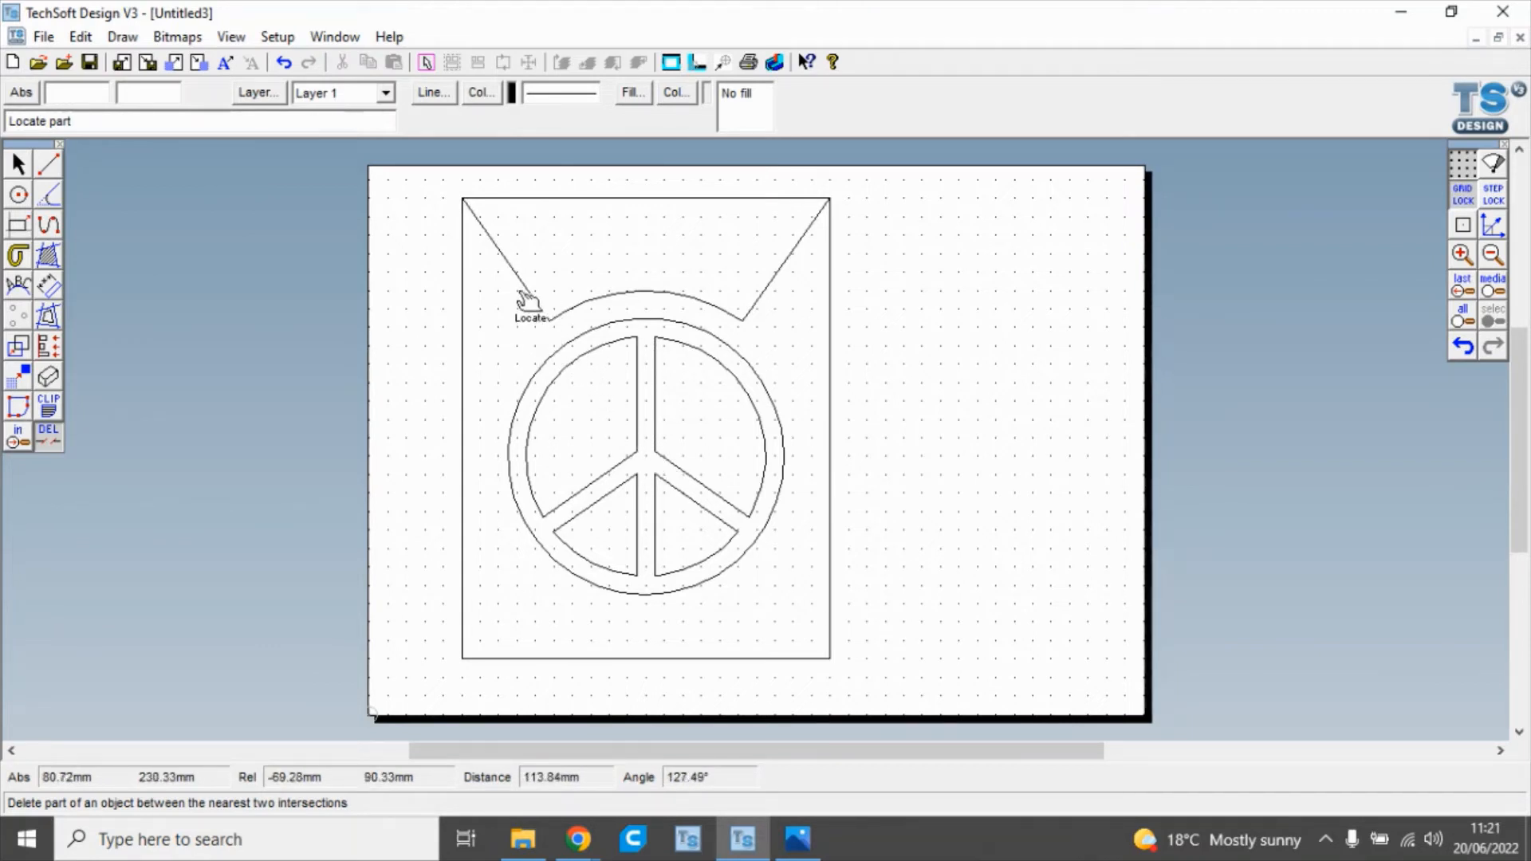
pyautogui.click(529, 296)
pyautogui.click(771, 281)
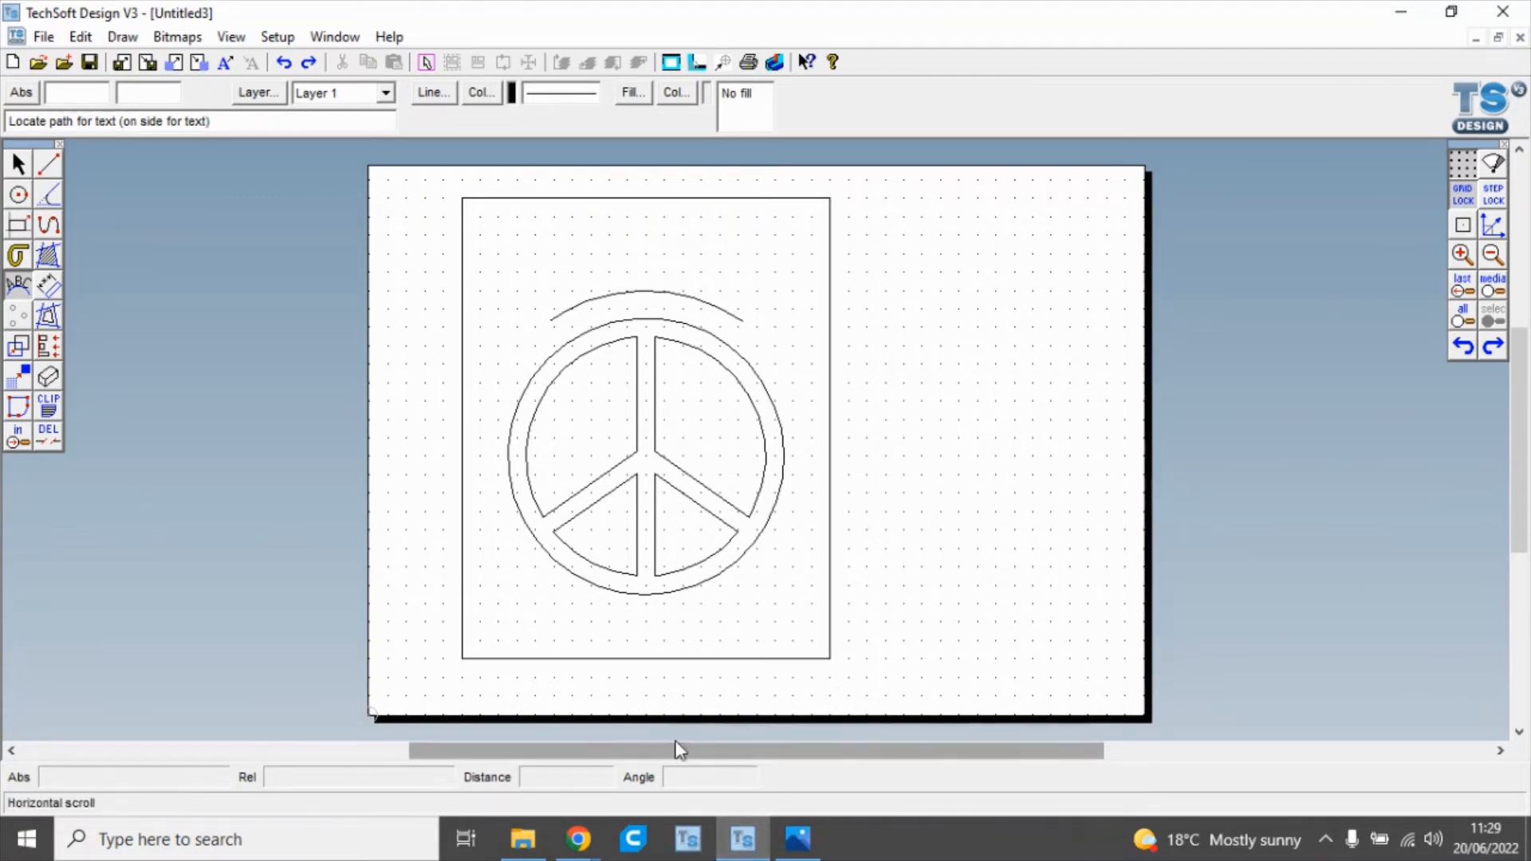
# Place the text PEACE along the upper side of the arc above the symbol, and delete the arc beneath it.
pyautogui.click(22, 285)
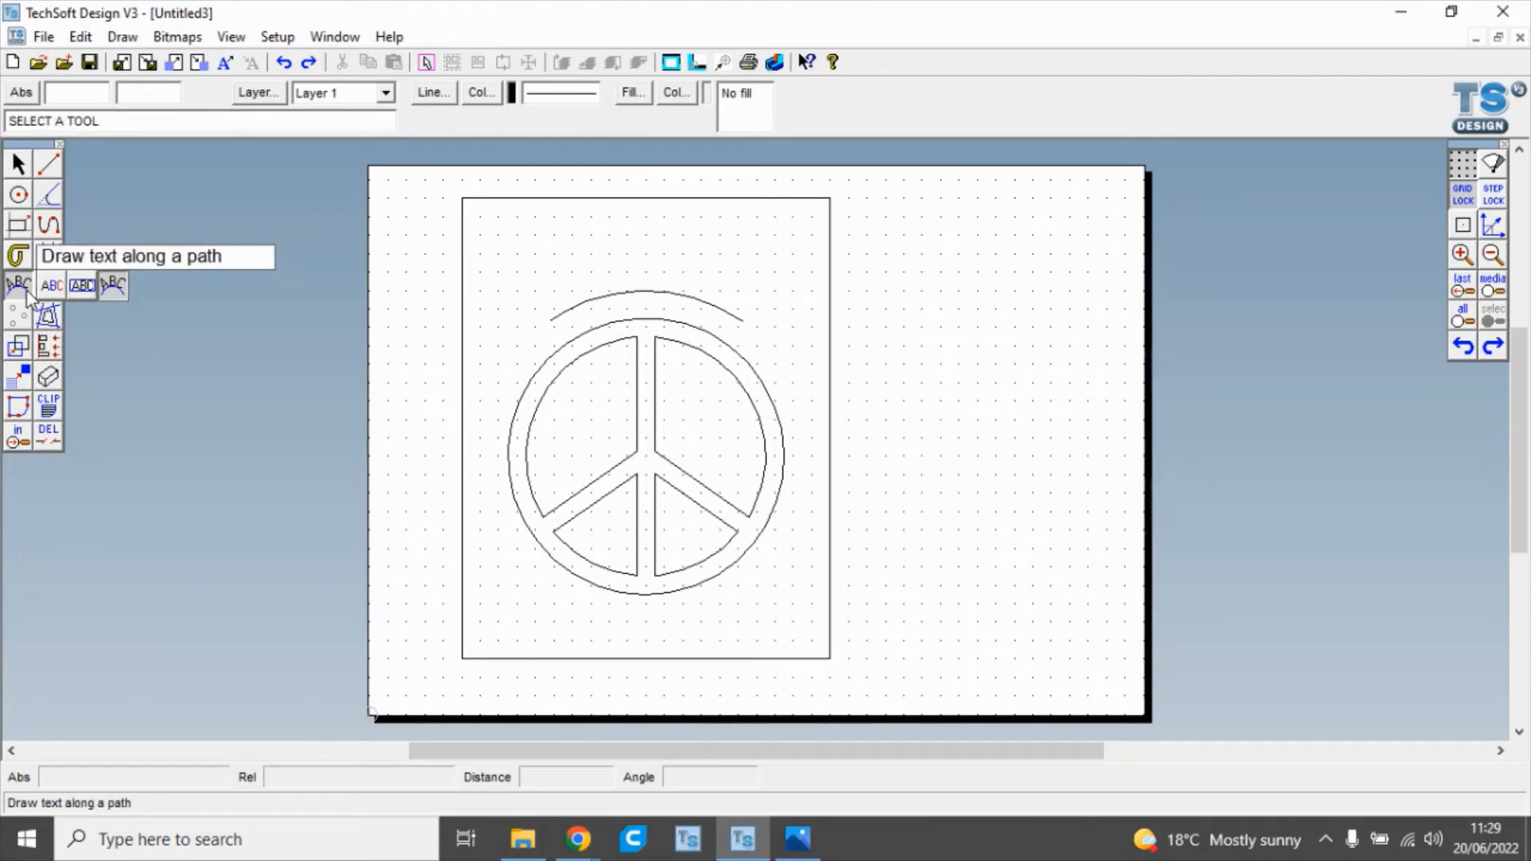
pyautogui.click(113, 286)
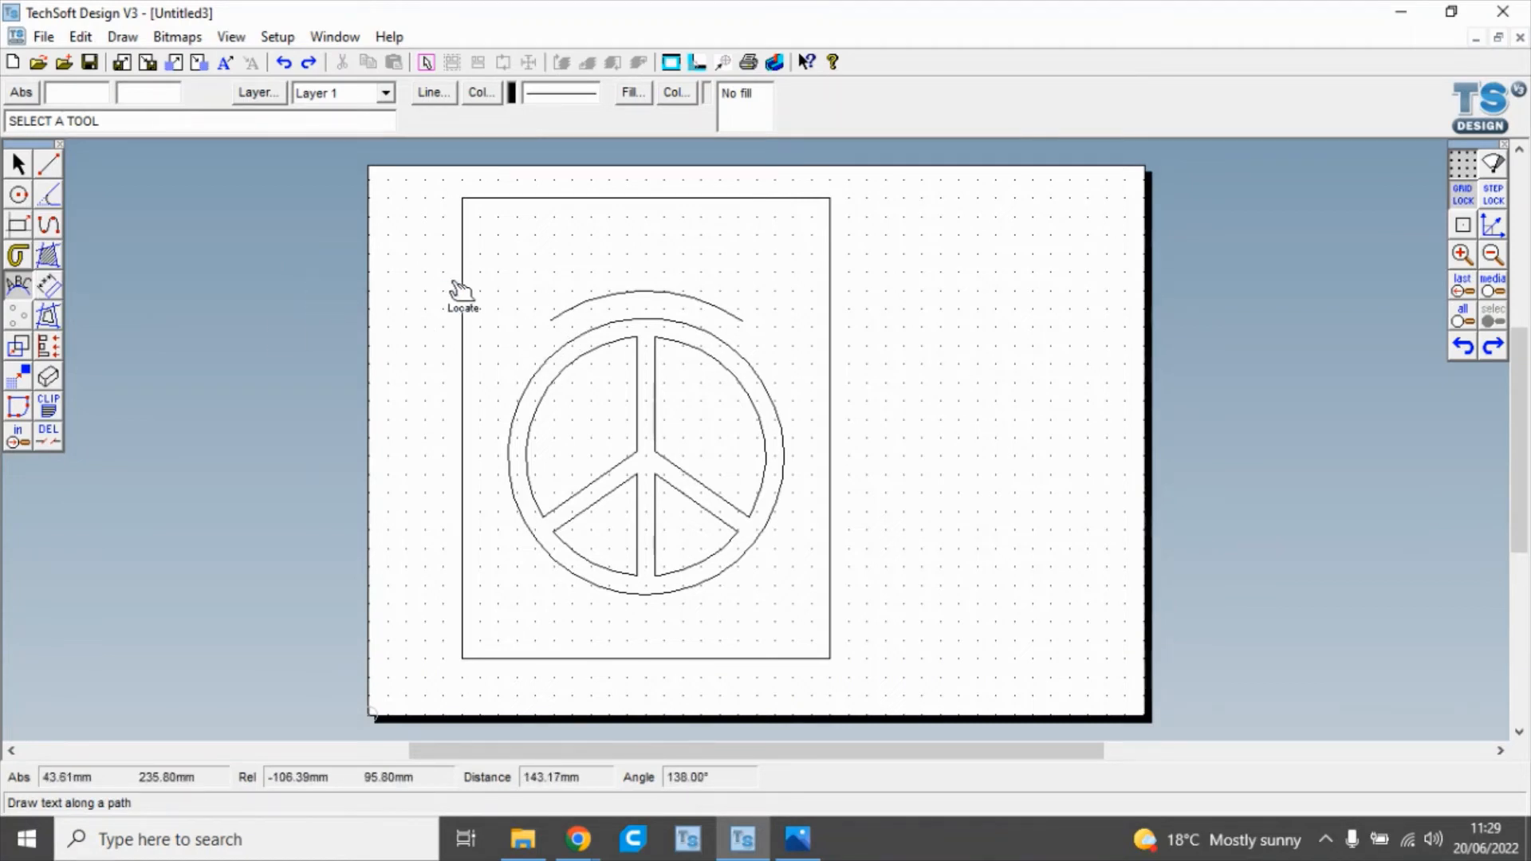
pyautogui.click(594, 297)
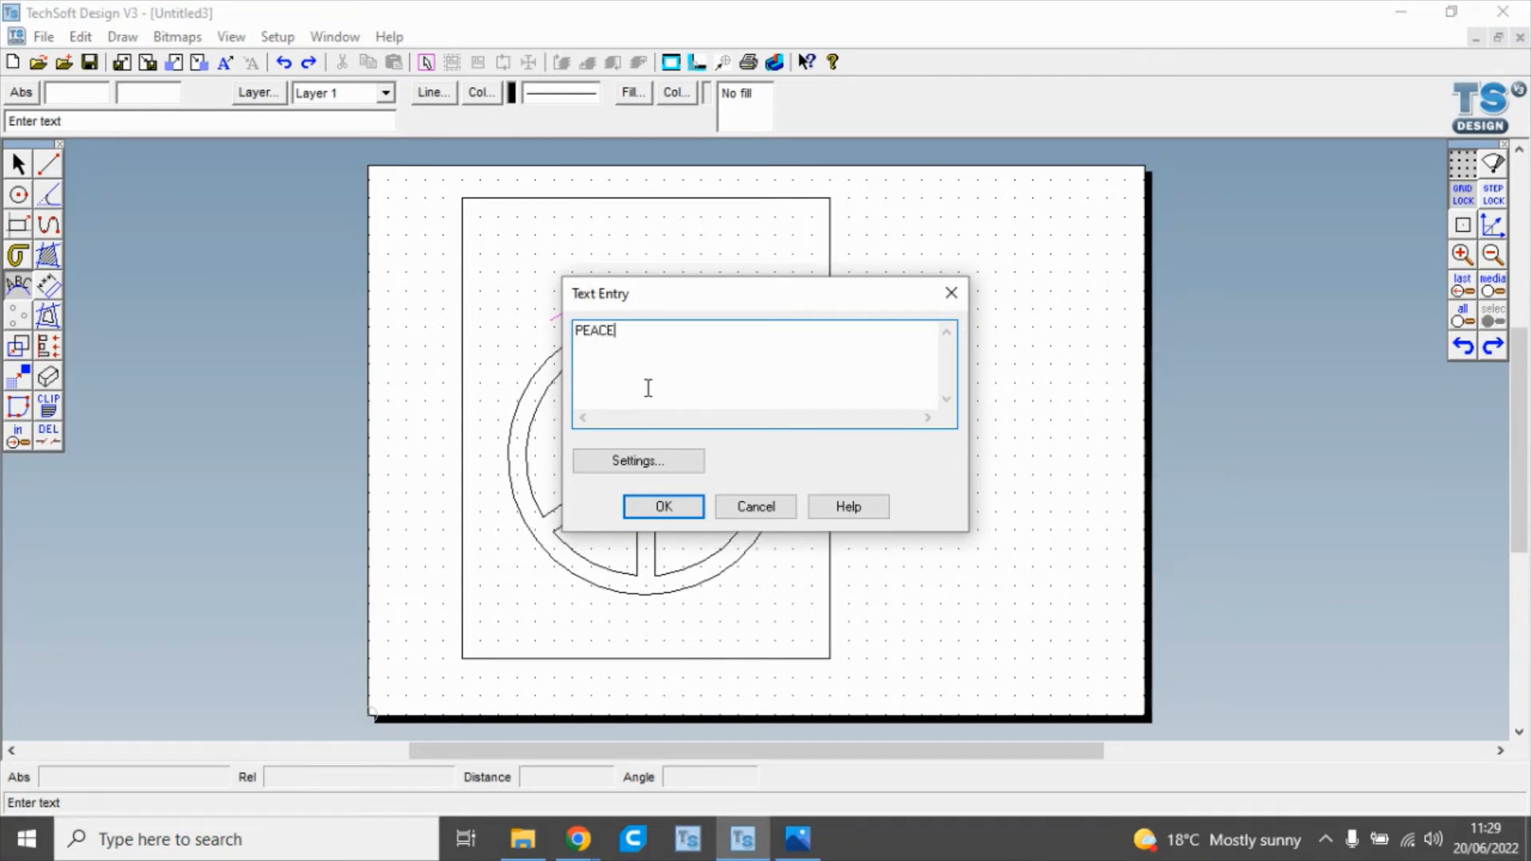
pyautogui.click(663, 507)
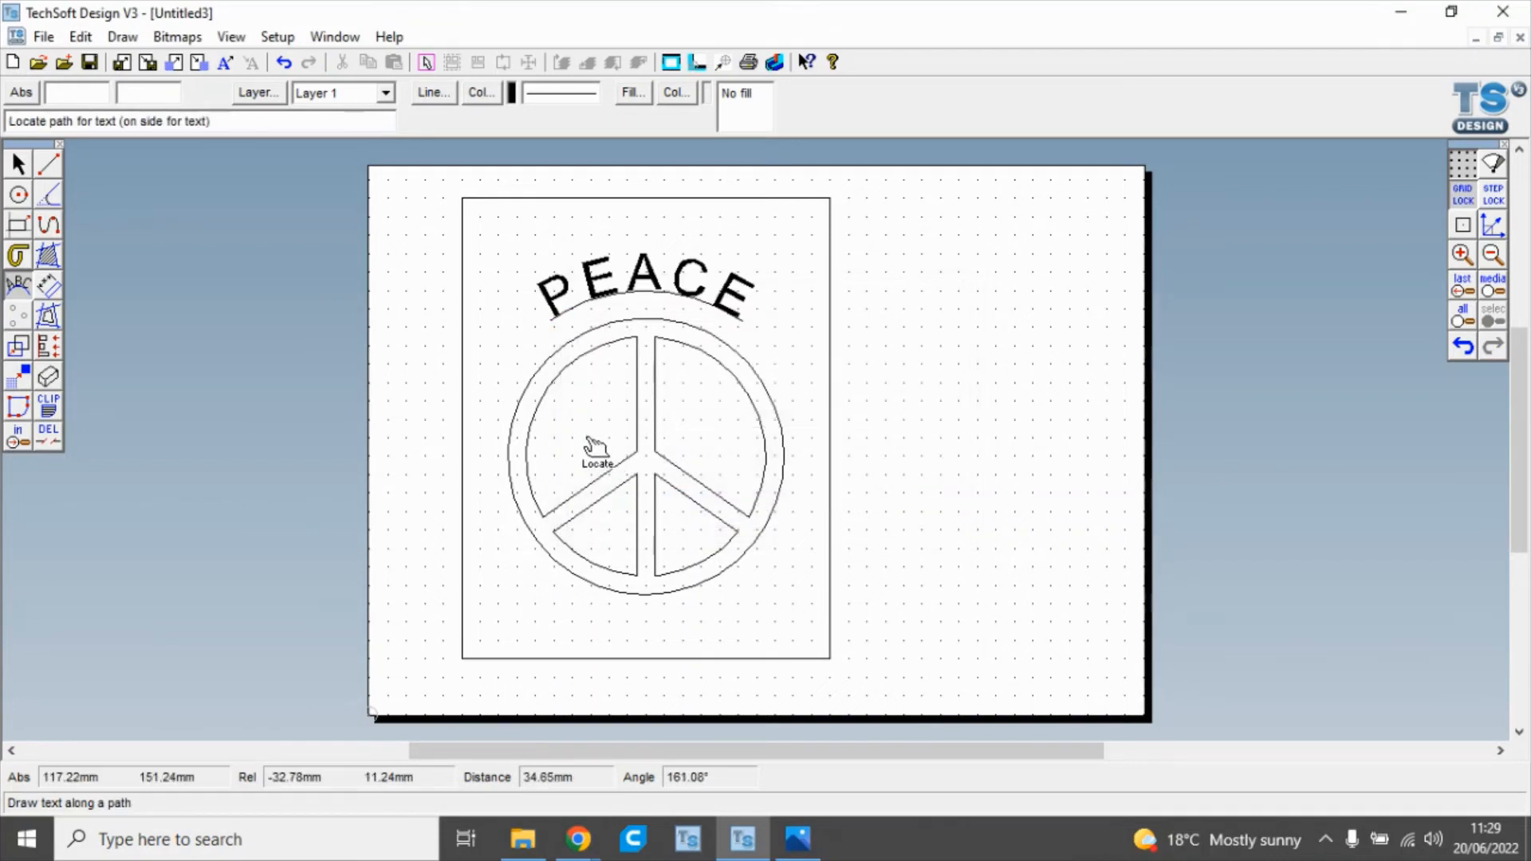
pyautogui.click(48, 436)
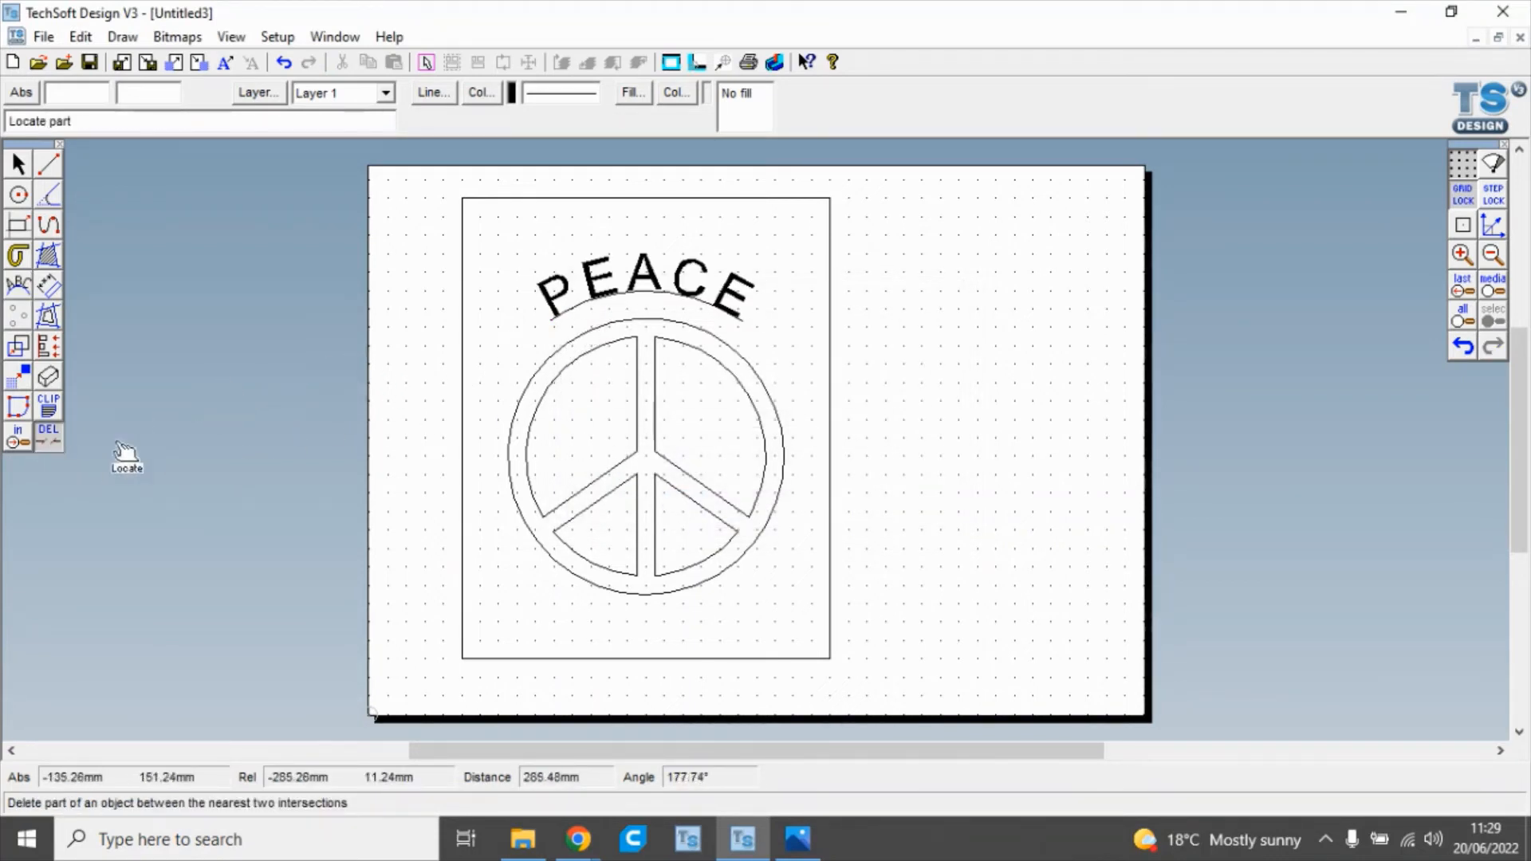
pyautogui.click(49, 437)
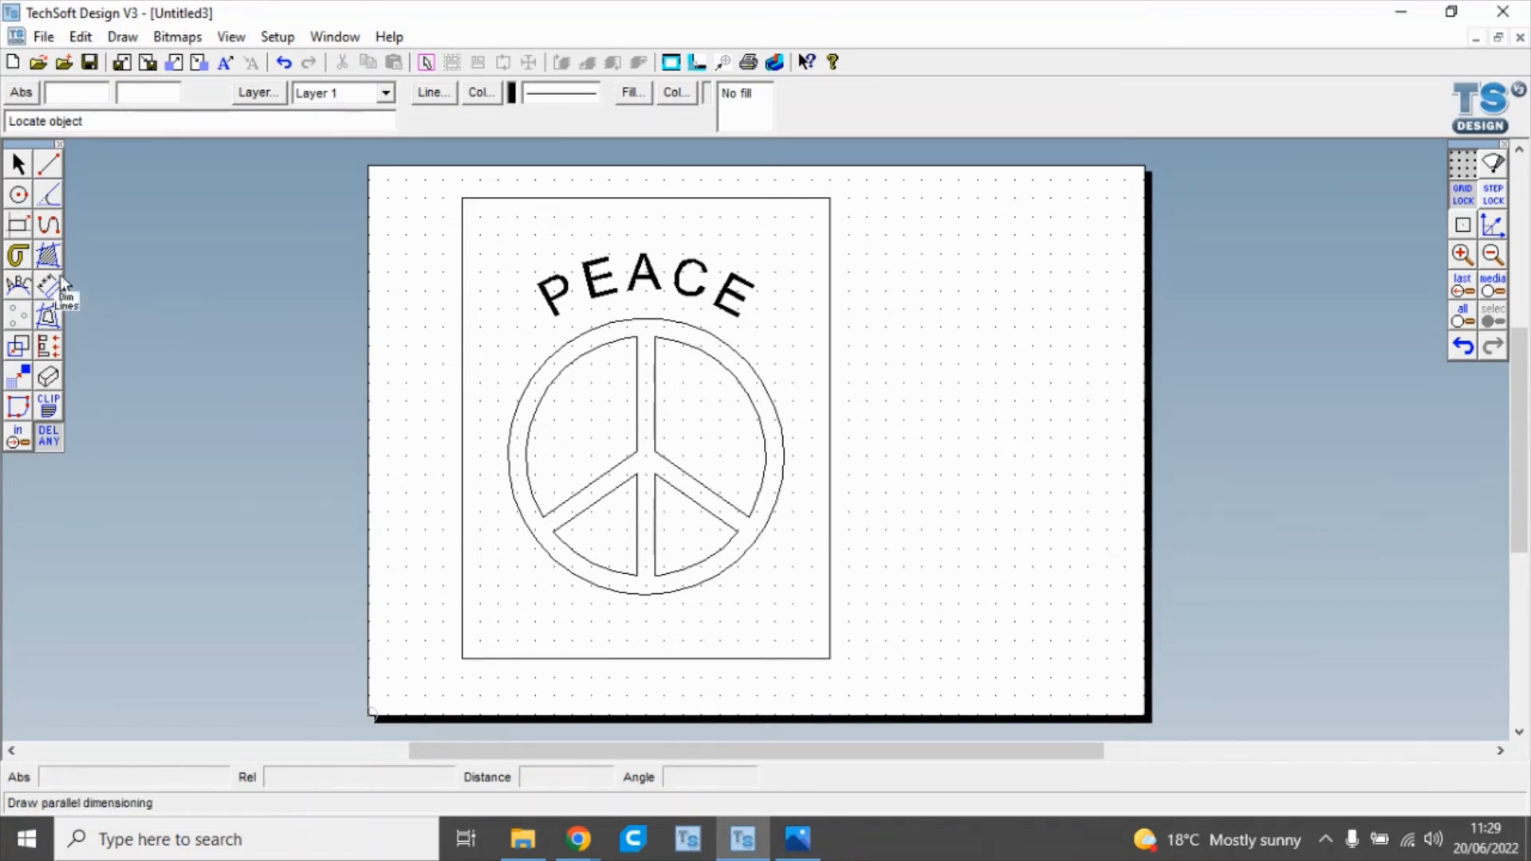
# Change the font of the curved PEACE text to Broadway.
pyautogui.click(17, 166)
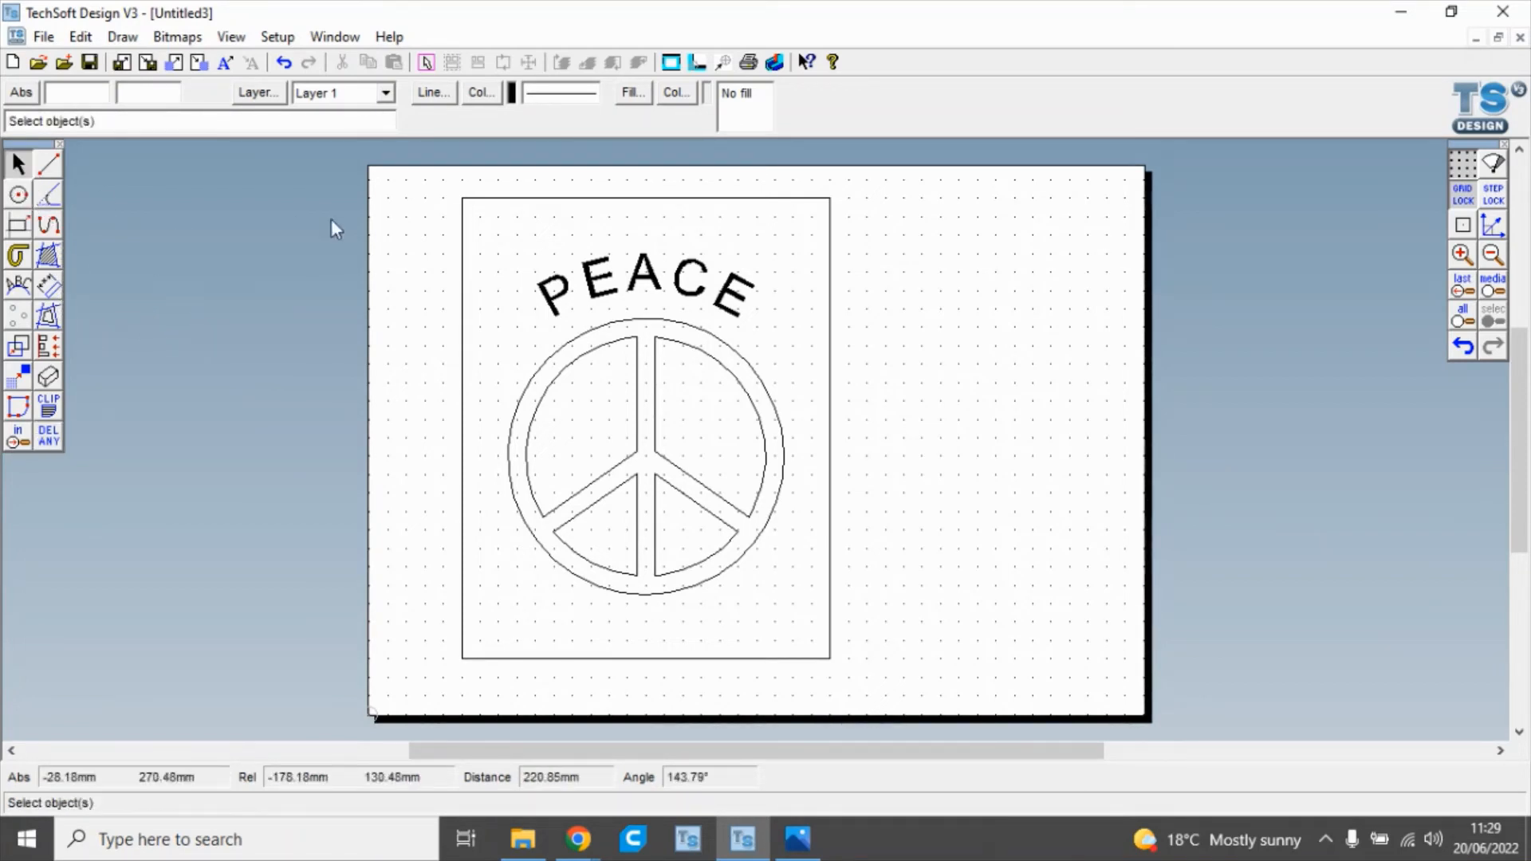
pyautogui.click(650, 287)
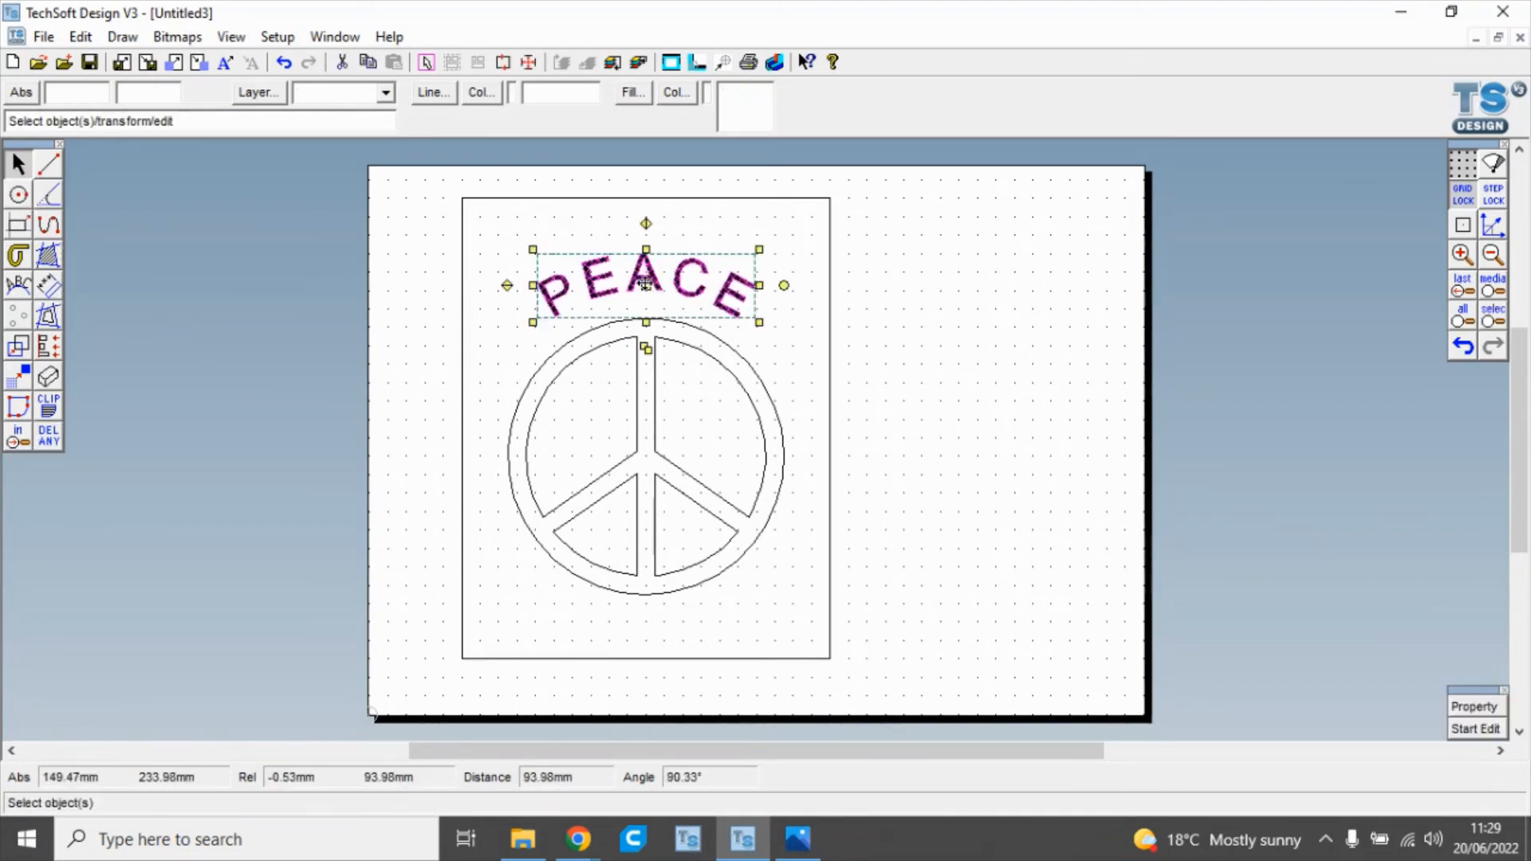
pyautogui.click(1469, 710)
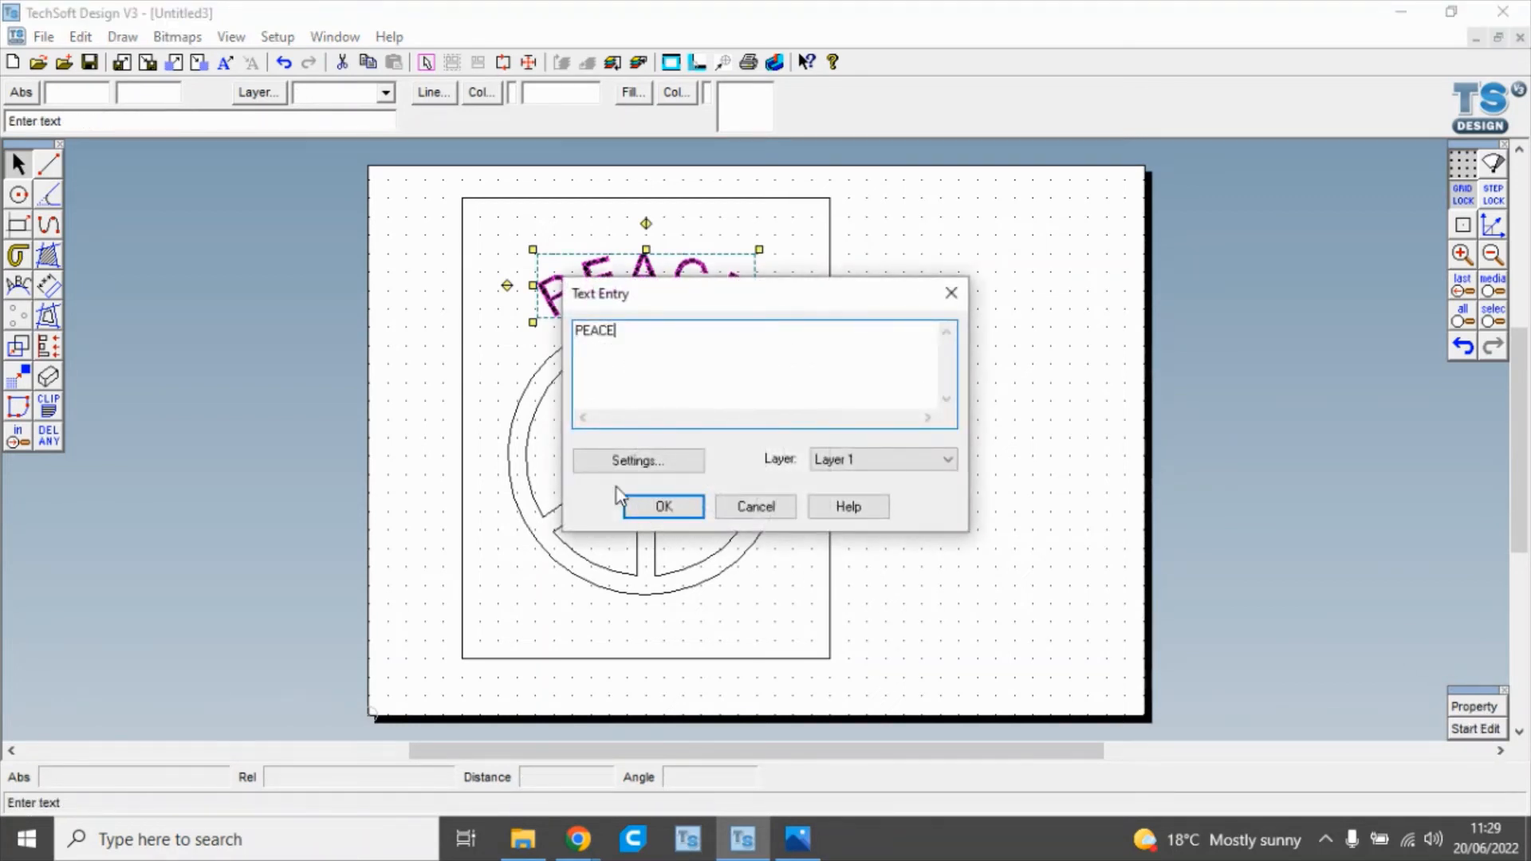
pyautogui.click(623, 464)
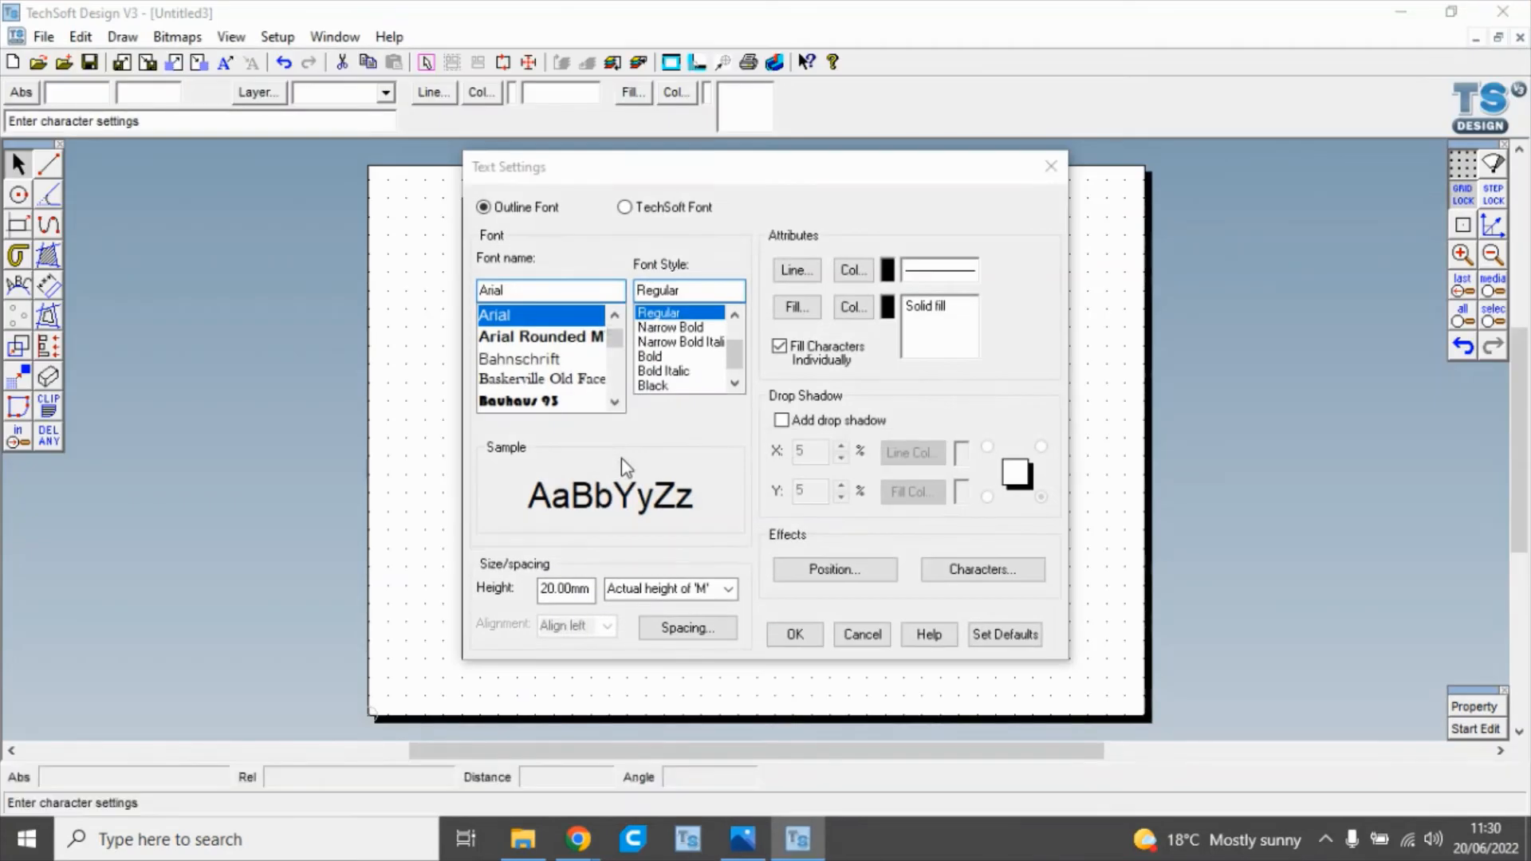
pyautogui.click(621, 407)
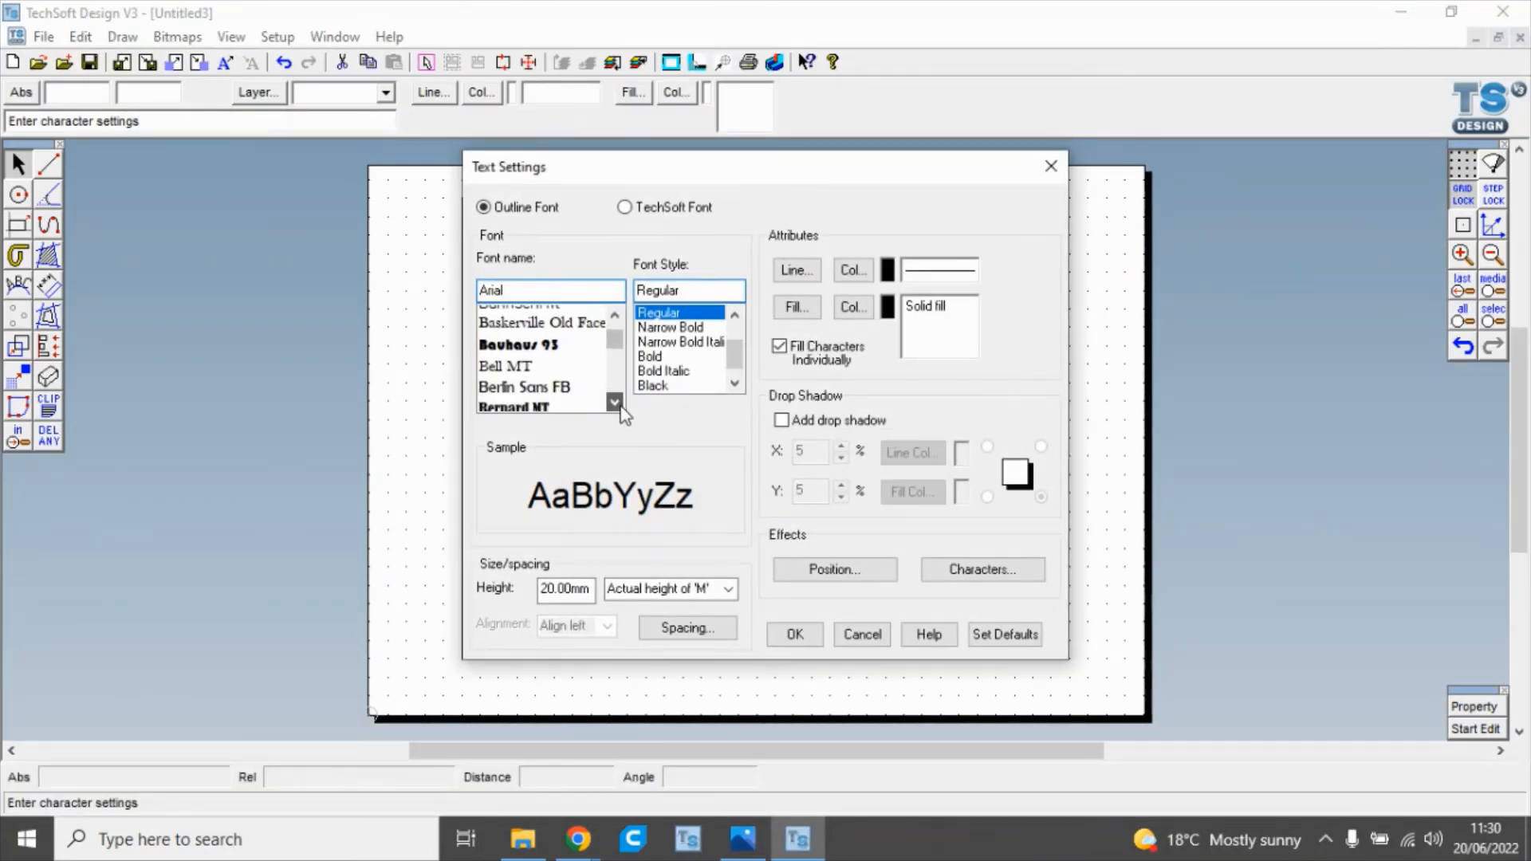
pyautogui.moveTo(620, 407); pyautogui.dragTo(620, 408)
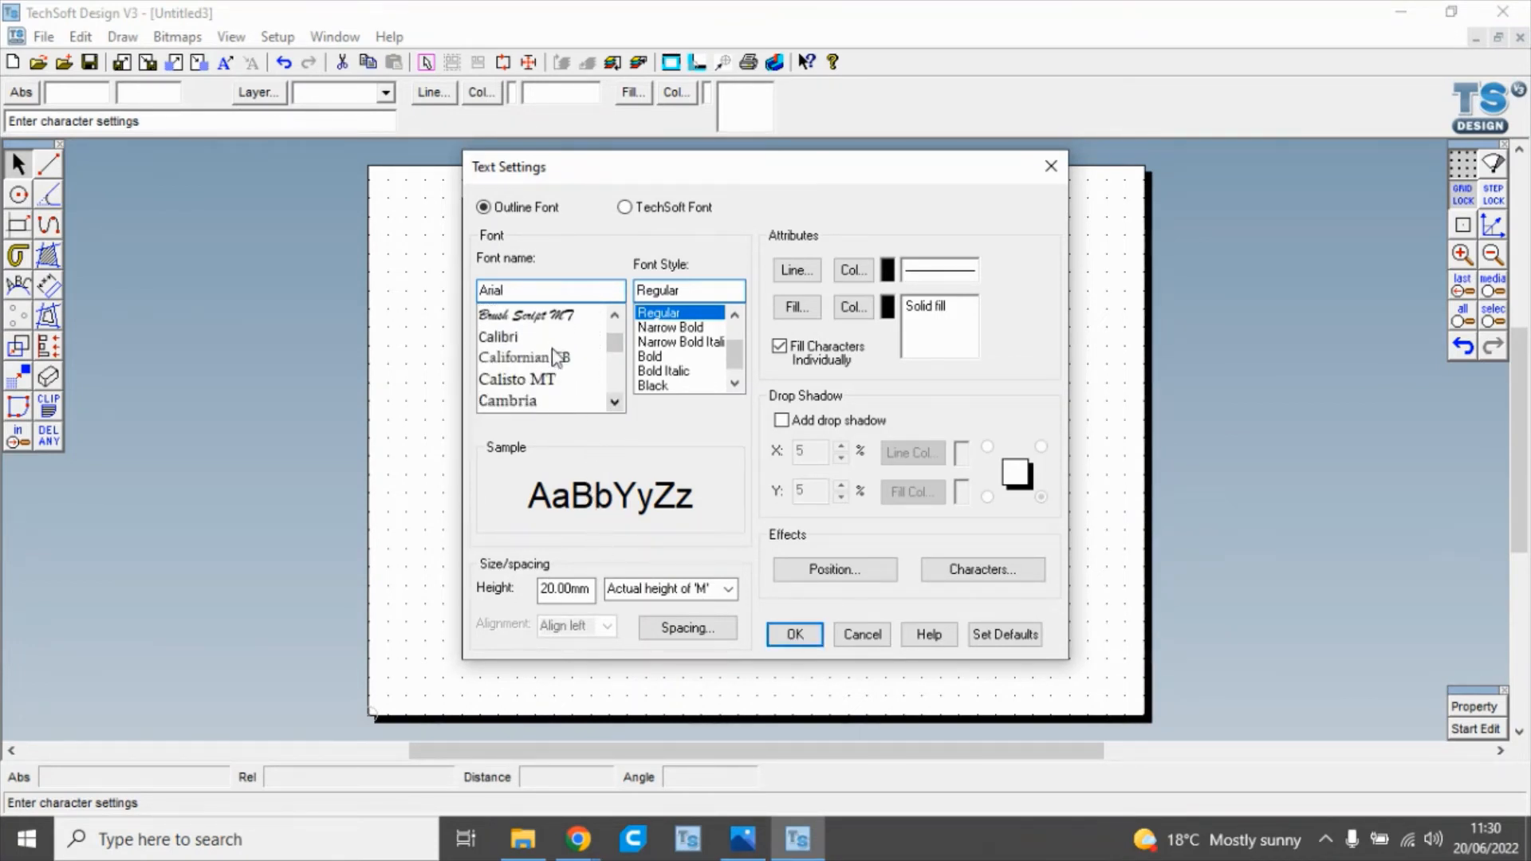
pyautogui.scroll(3, 555, 356)
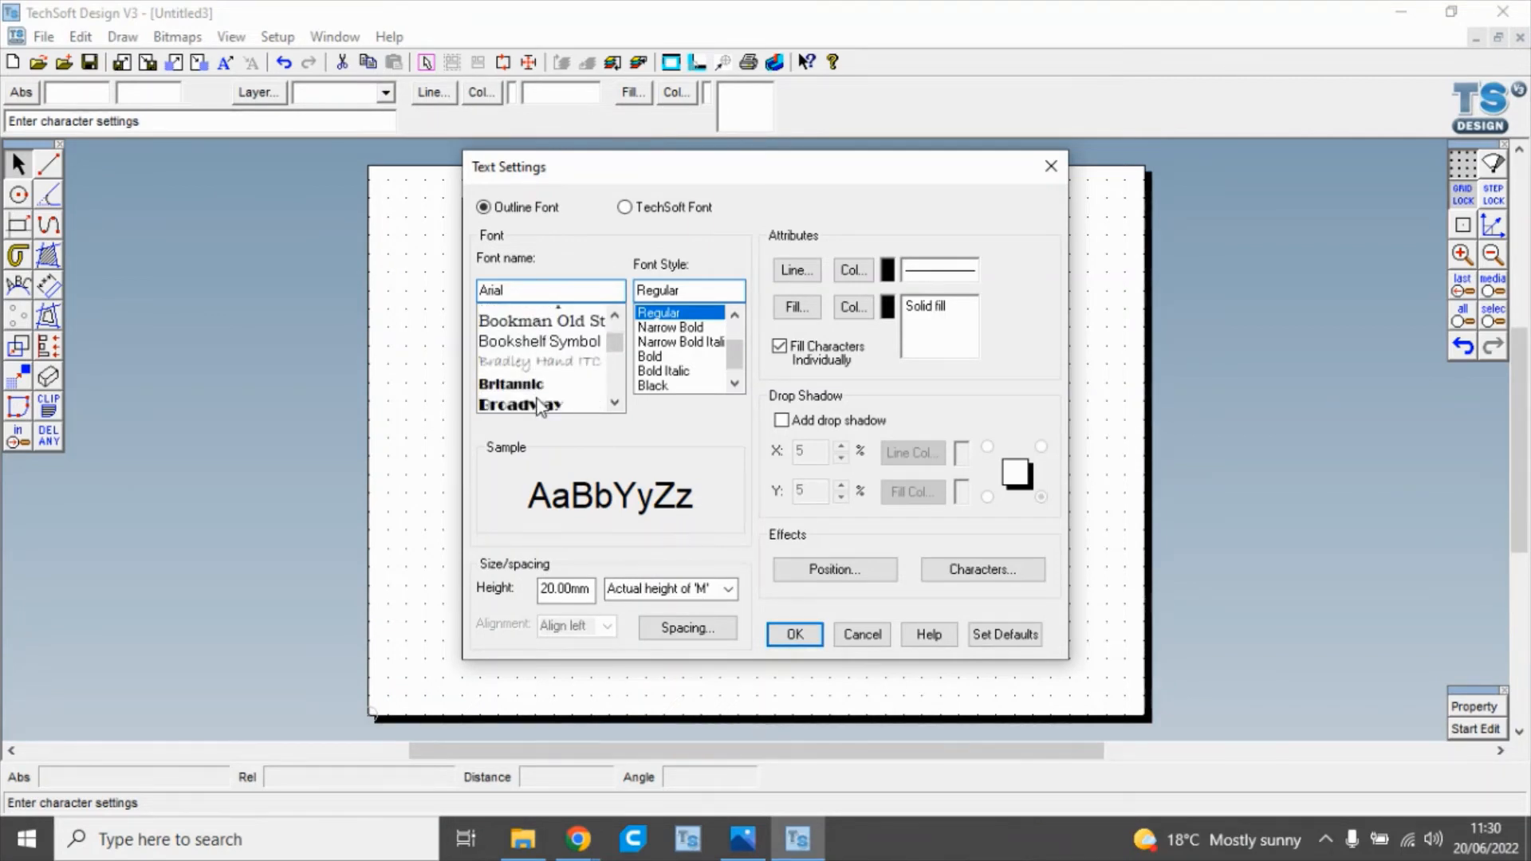
pyautogui.scroll(-3, 539, 403)
pyautogui.scroll(2, 539, 366)
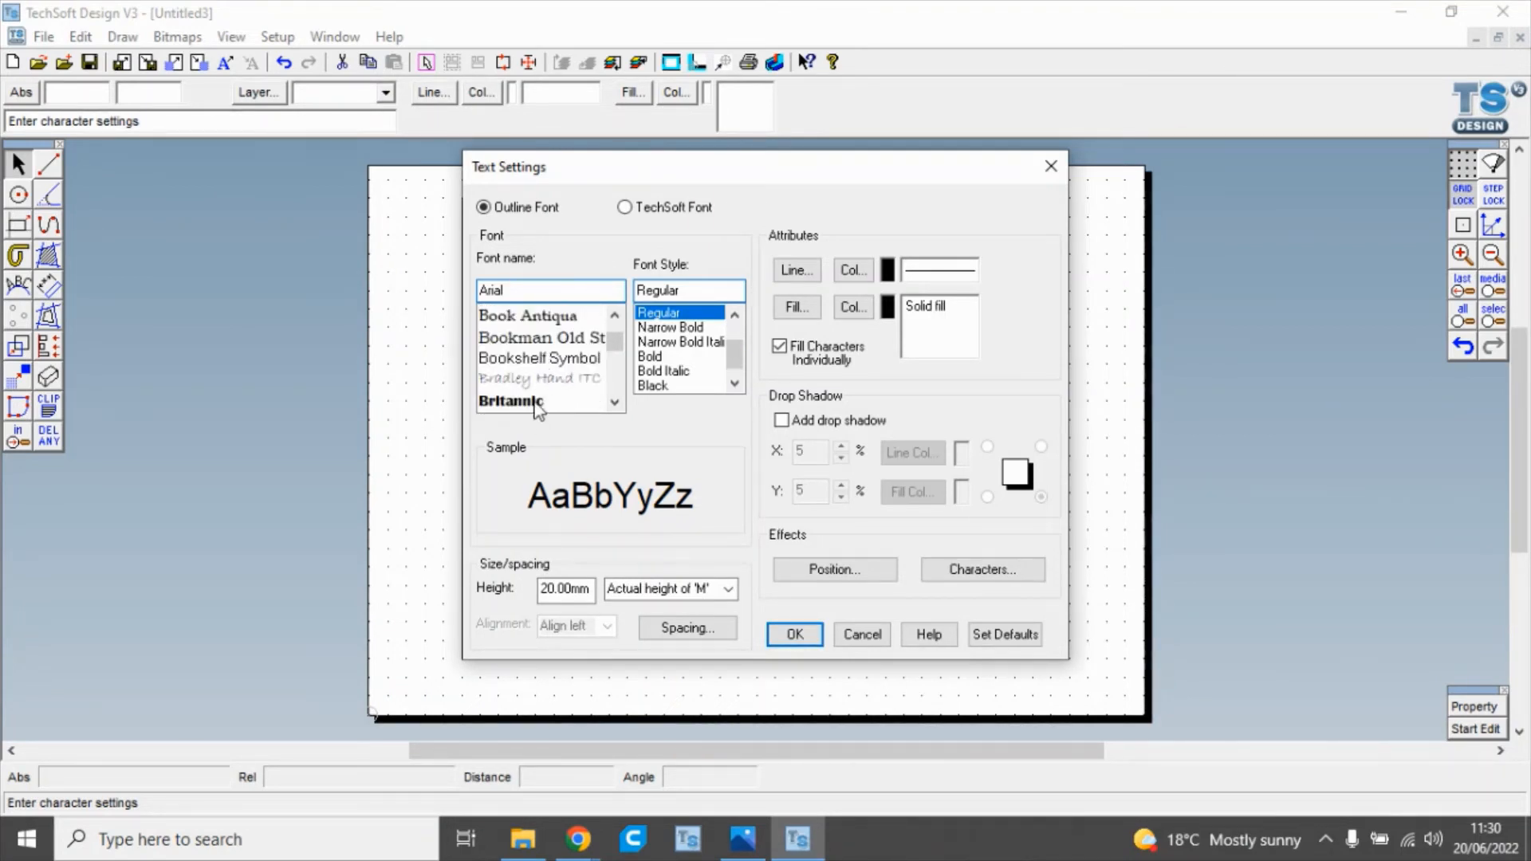
pyautogui.scroll(-3, 536, 391)
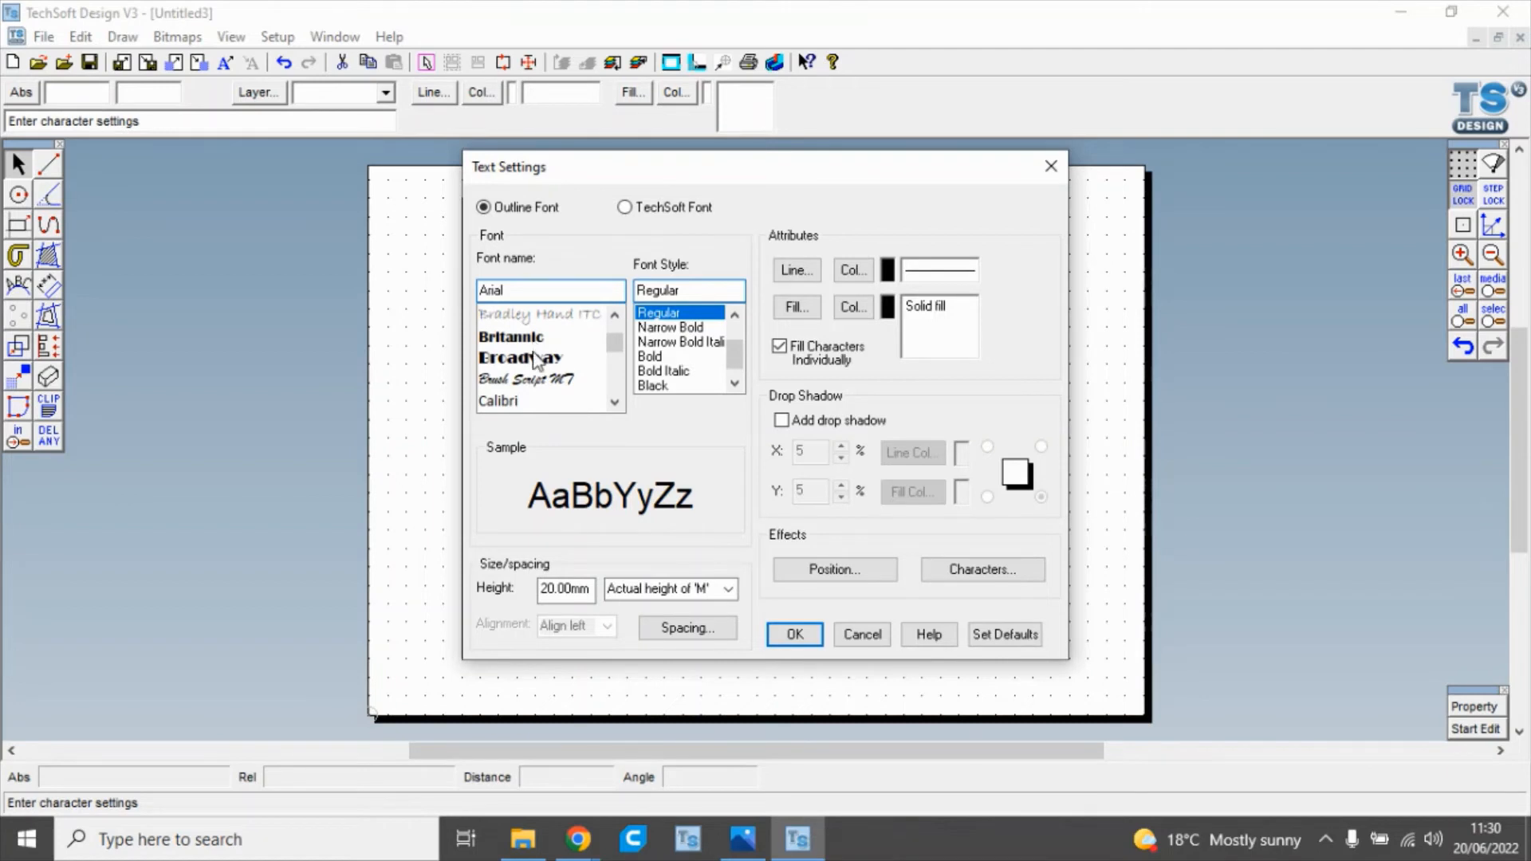
pyautogui.click(536, 358)
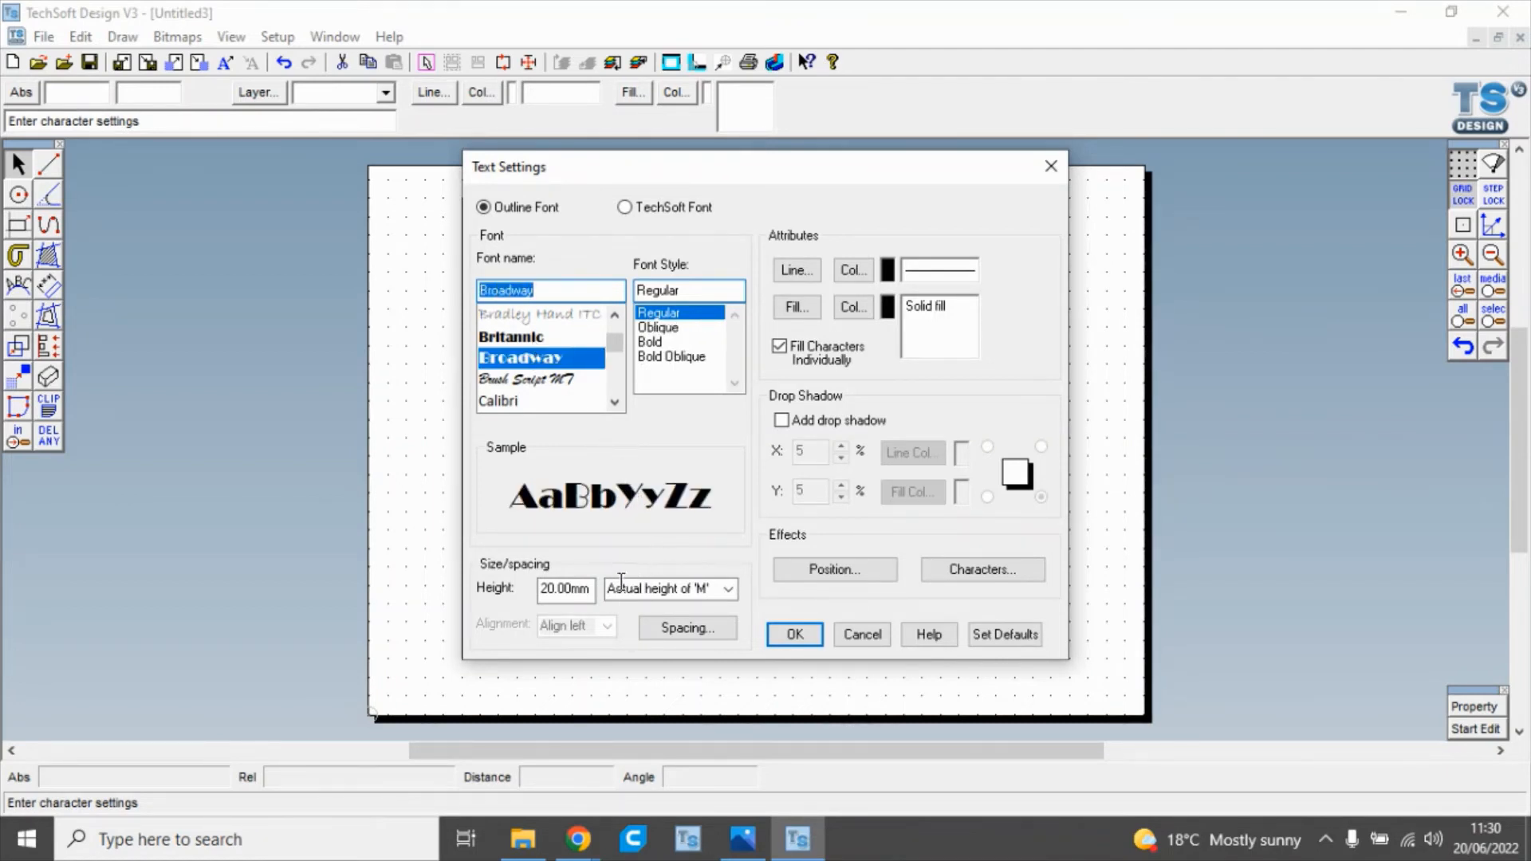
pyautogui.click(782, 636)
pyautogui.click(664, 507)
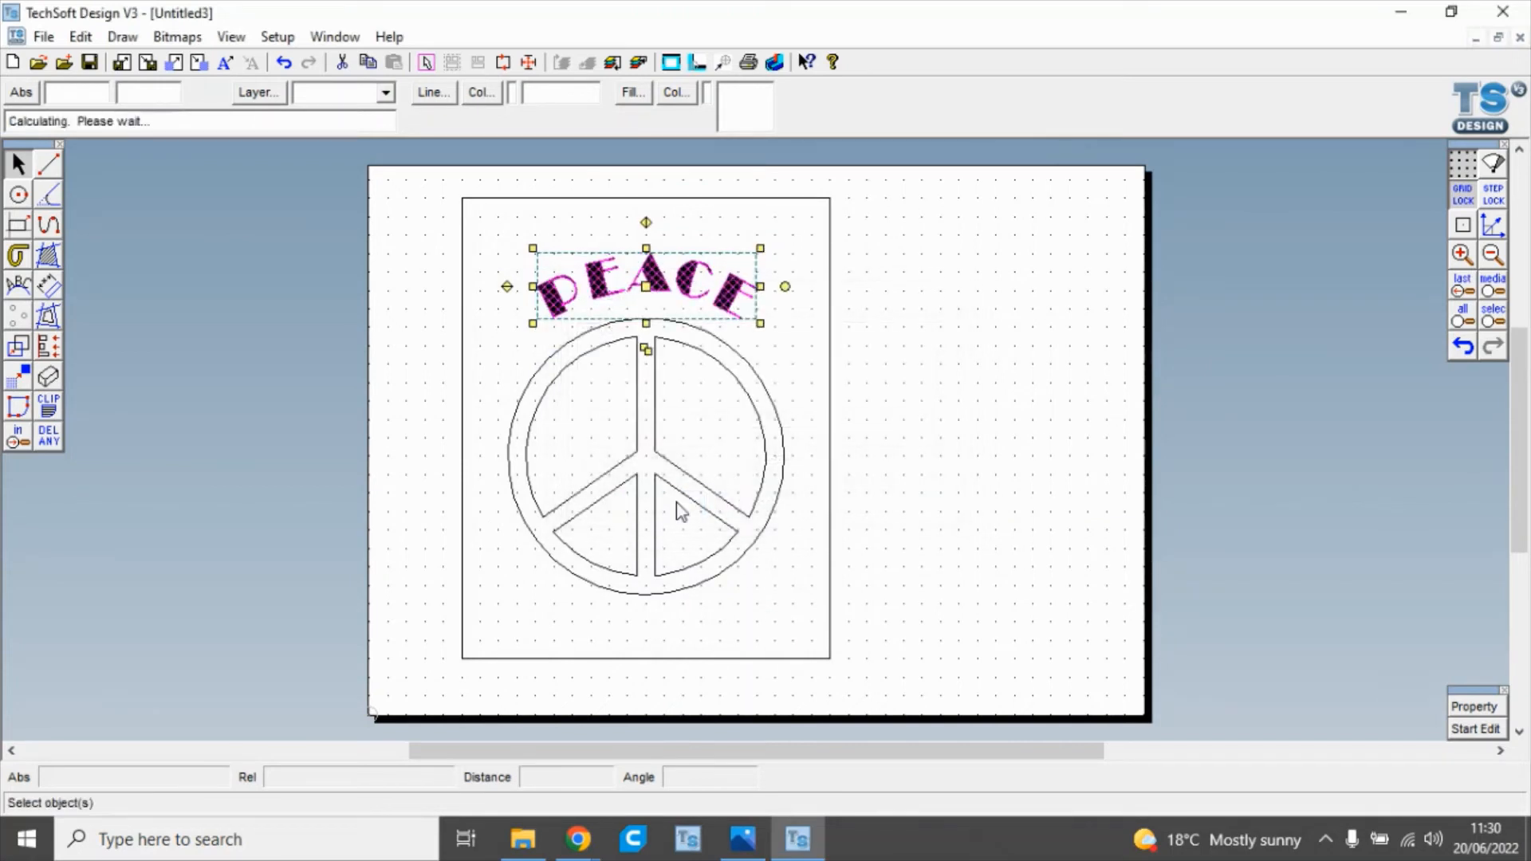
pyautogui.click(793, 390)
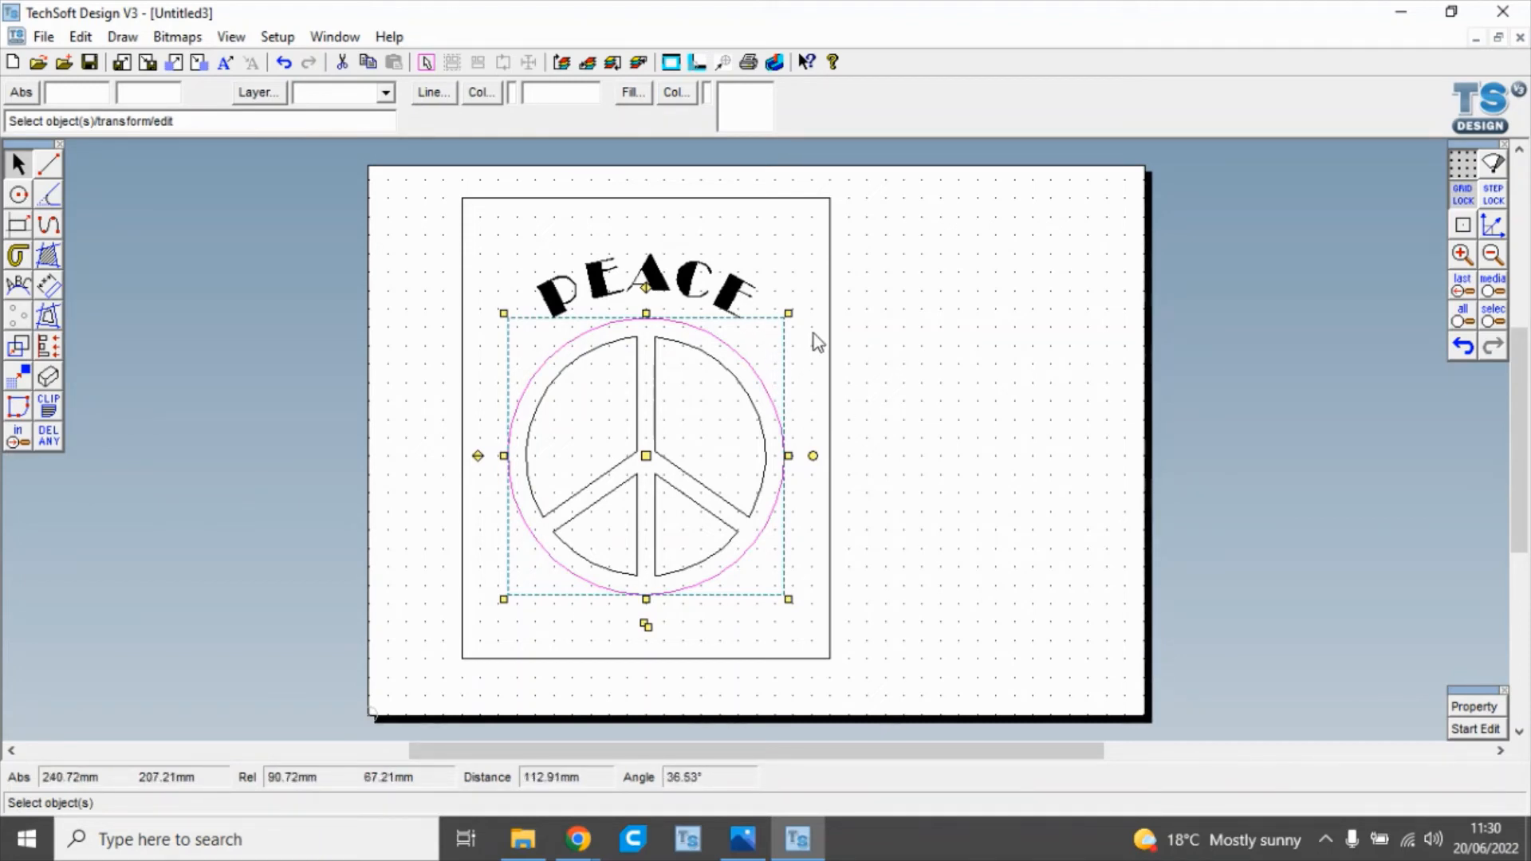
pyautogui.click(863, 360)
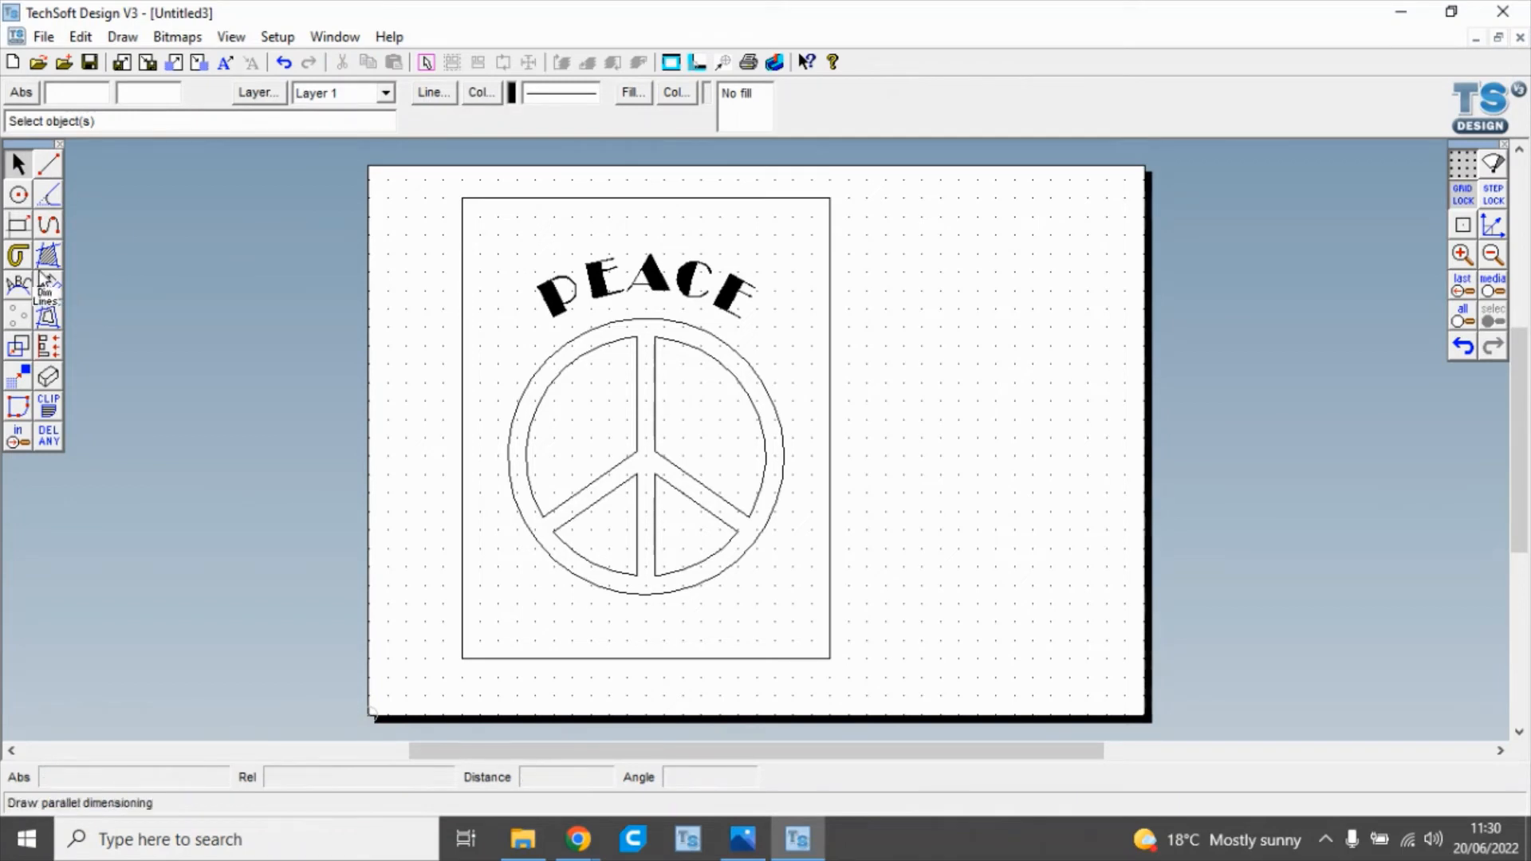
# Add a single tool path contour around the outside of the rectangular frame with 15 mm spacing.
pyautogui.click(49, 319)
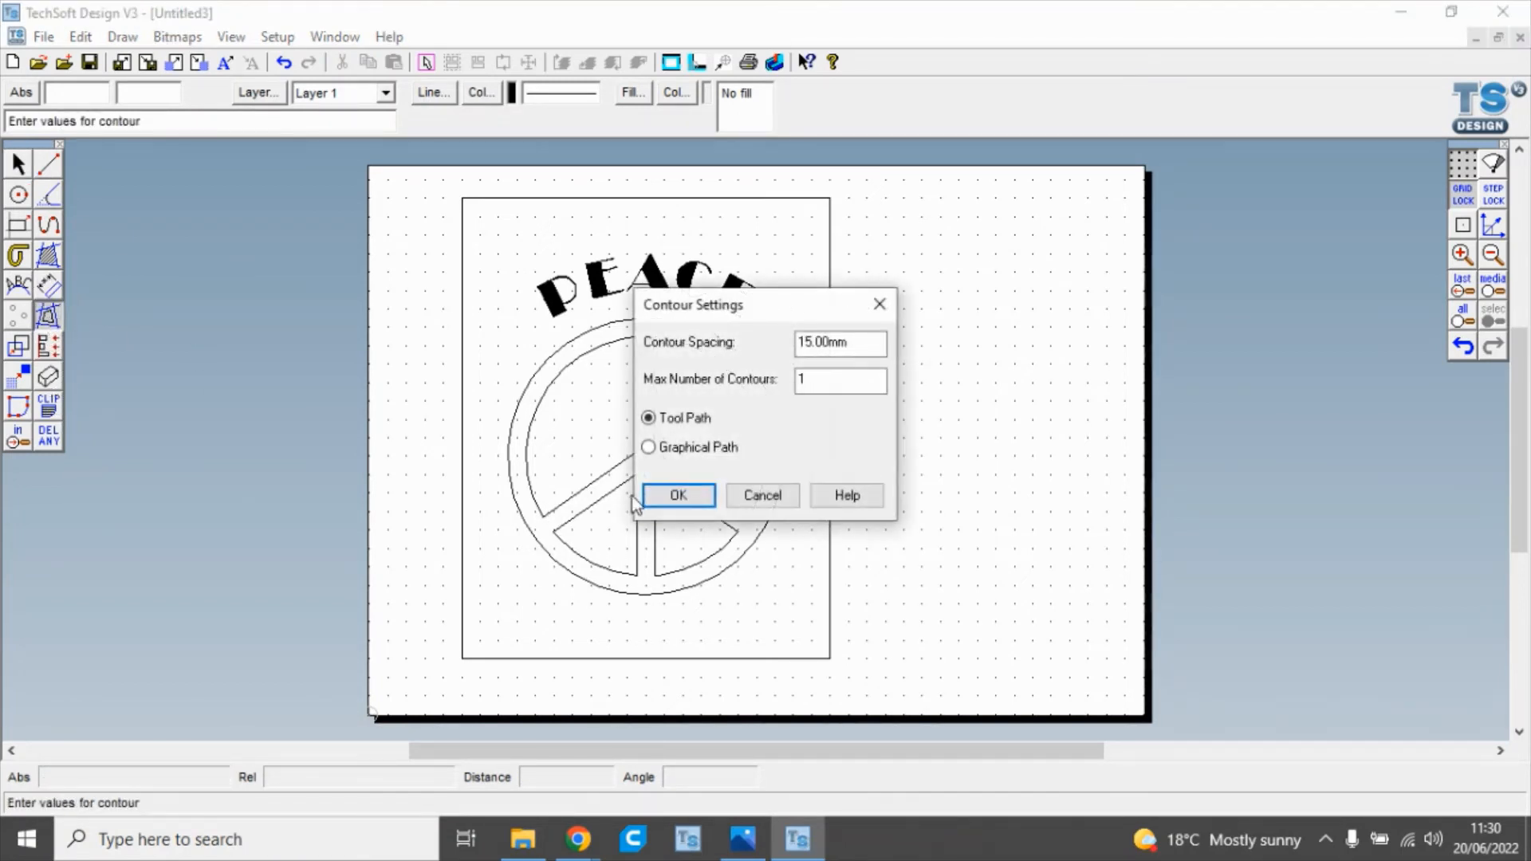
pyautogui.click(678, 496)
pyautogui.click(855, 372)
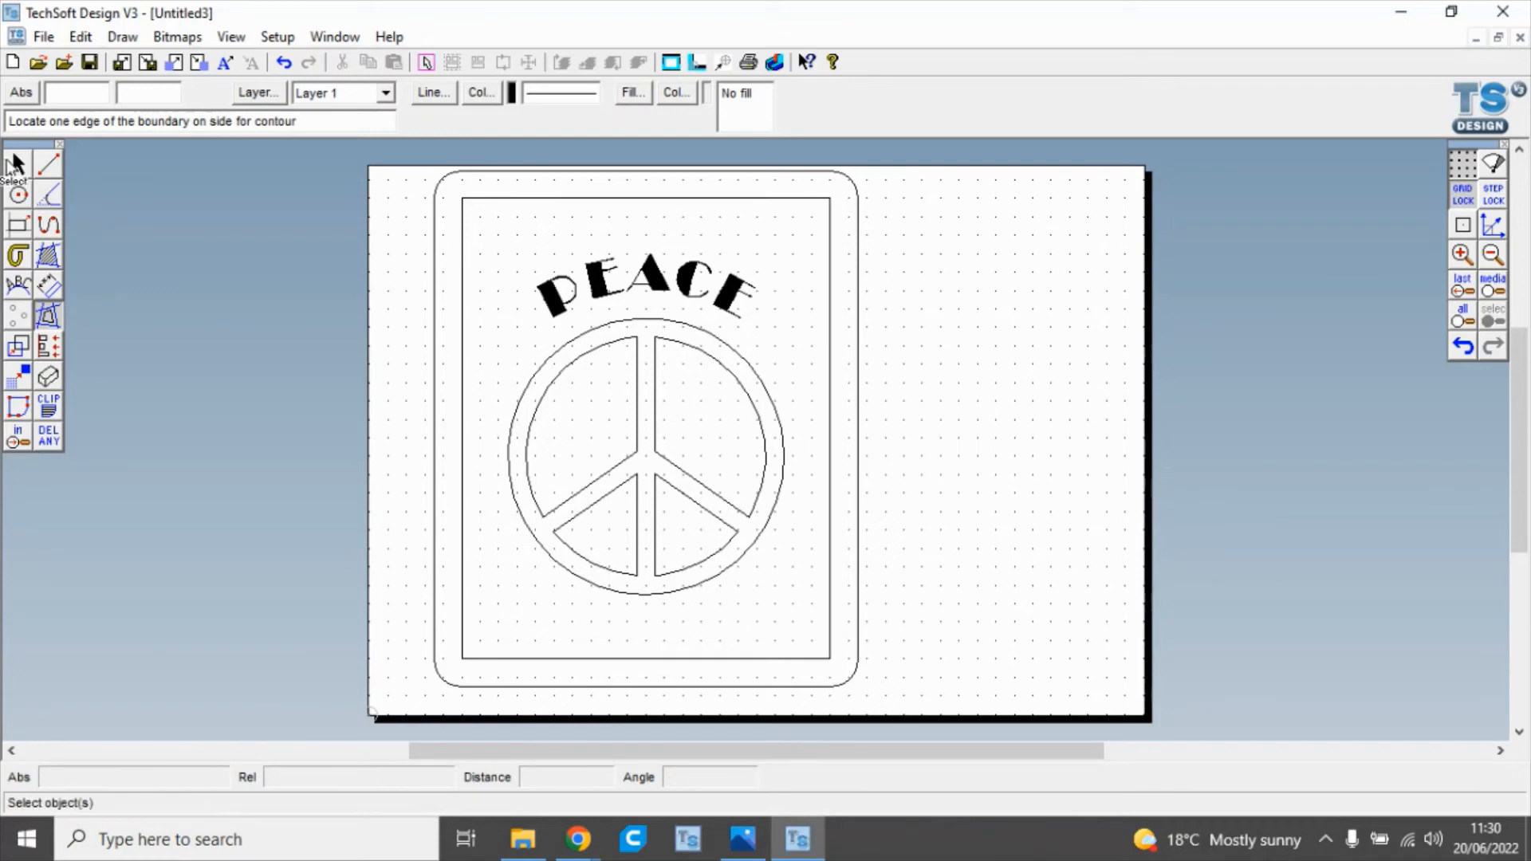
# Set the fill colour of the PEACE text to bright pink.
pyautogui.click(17, 164)
pyautogui.click(559, 294)
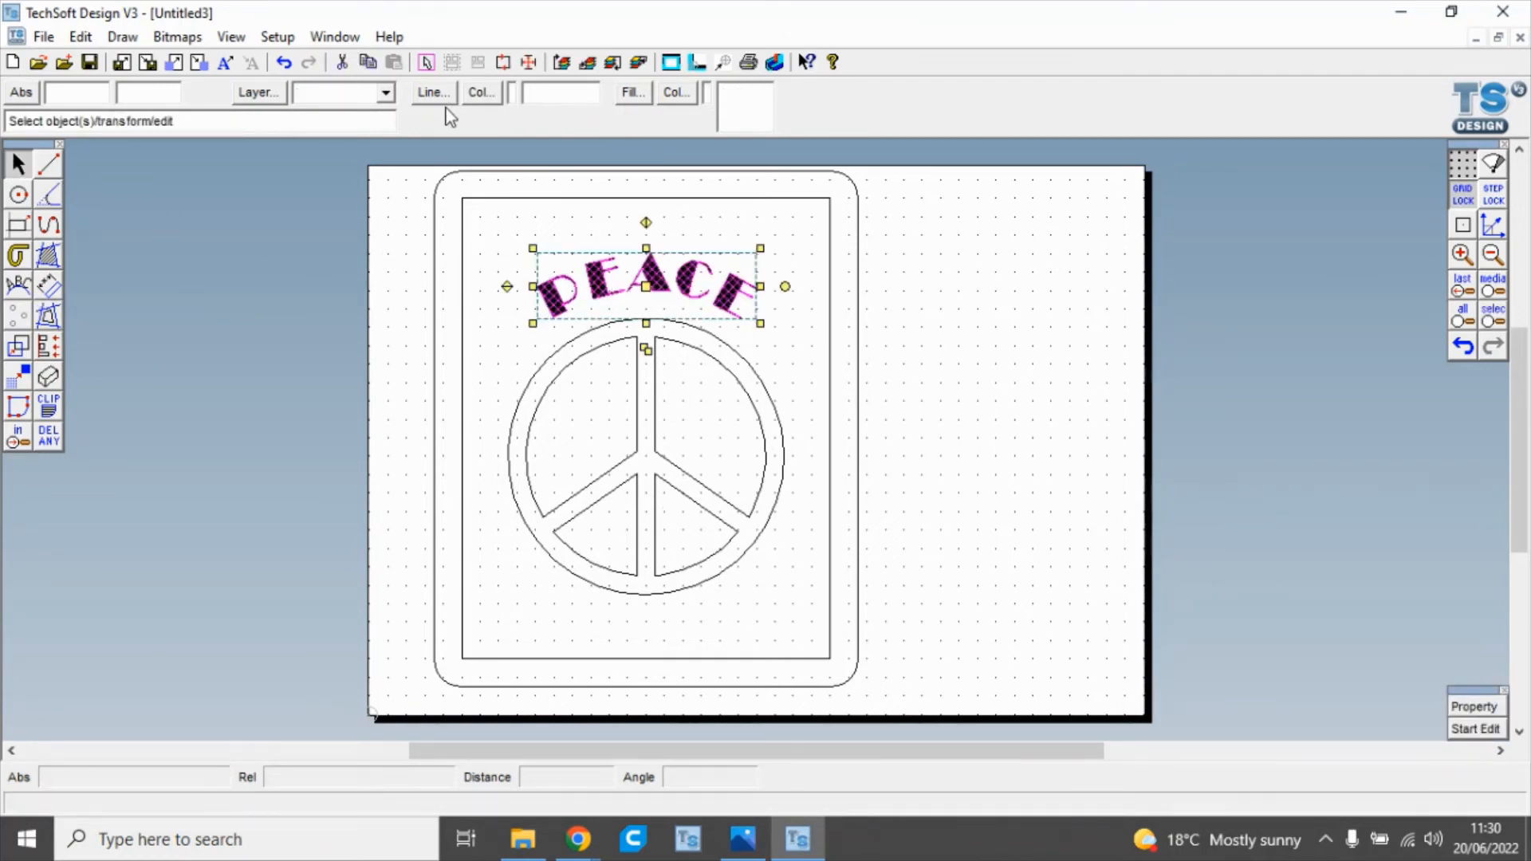
pyautogui.click(676, 91)
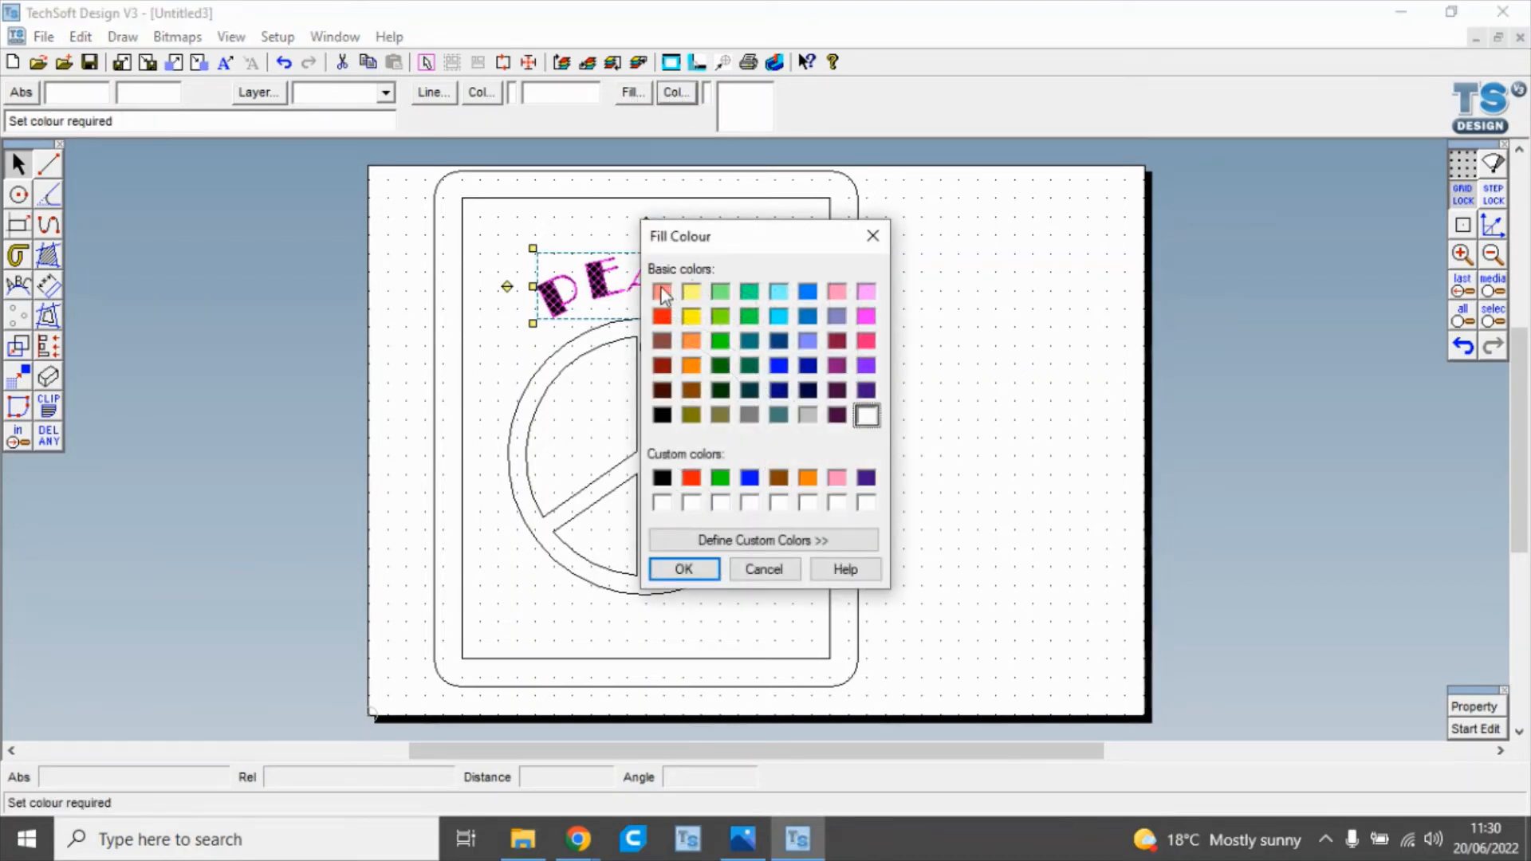
pyautogui.click(866, 319)
pyautogui.click(701, 570)
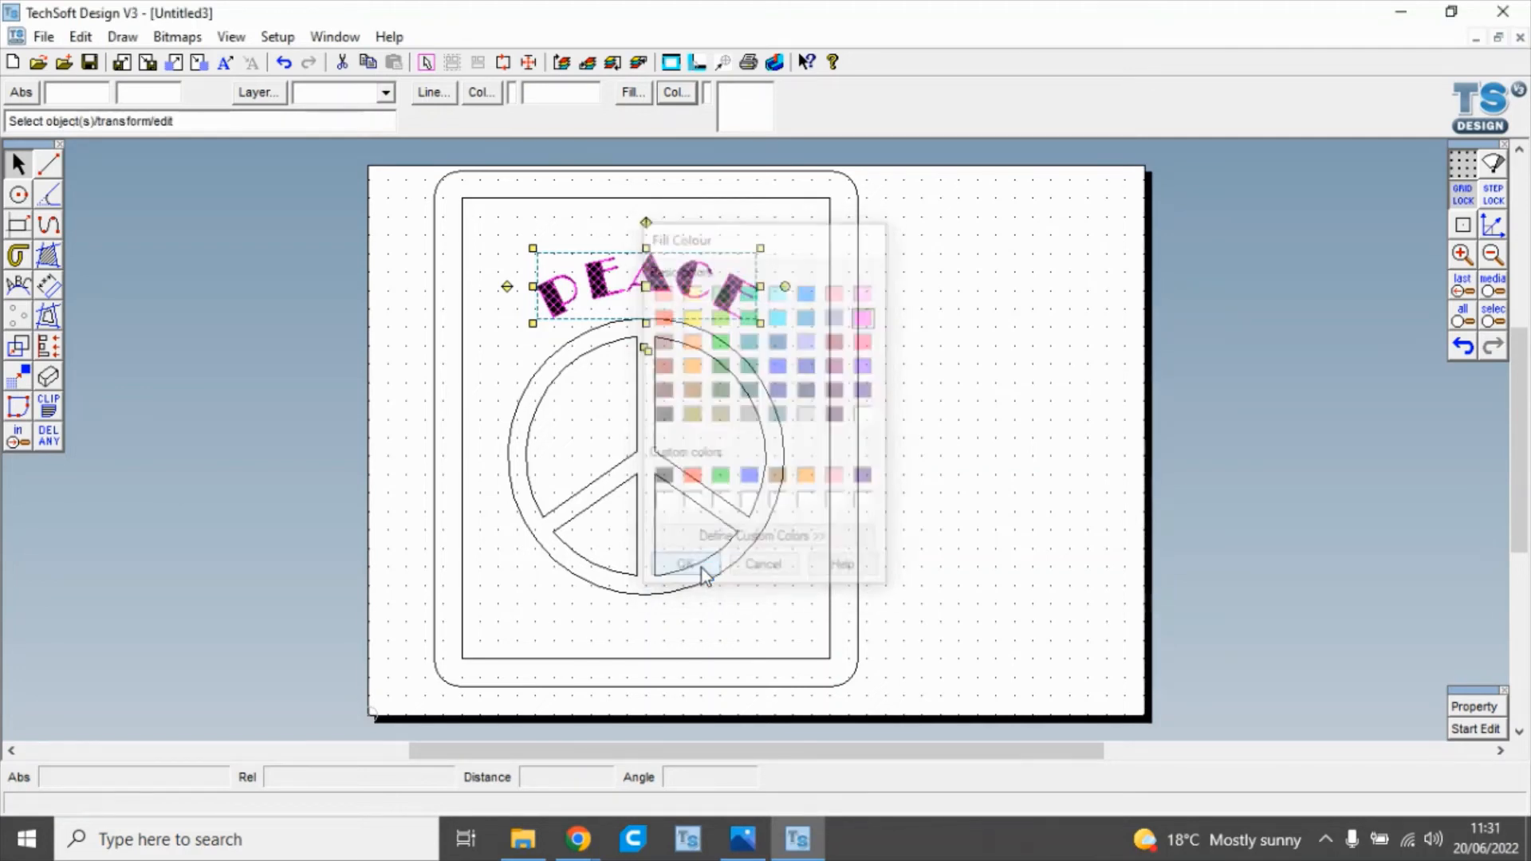
pyautogui.click(775, 382)
pyautogui.click(789, 281)
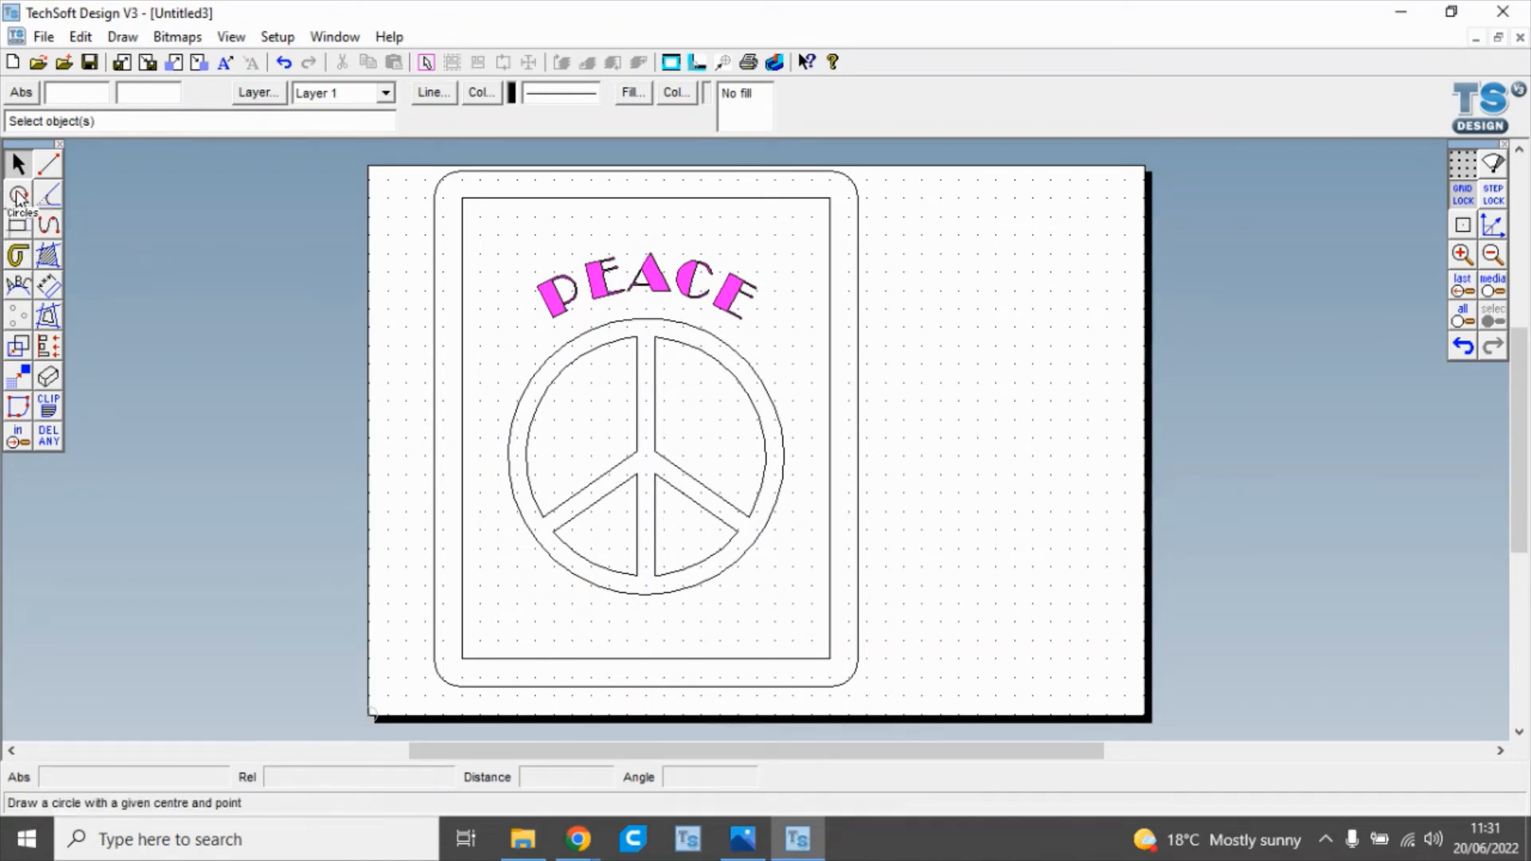
# Fill the inner rectangular frame with solid green and an invisible line, leaving out the peace symbol's outer circle as an island.
pyautogui.doubleClick(67, 268)
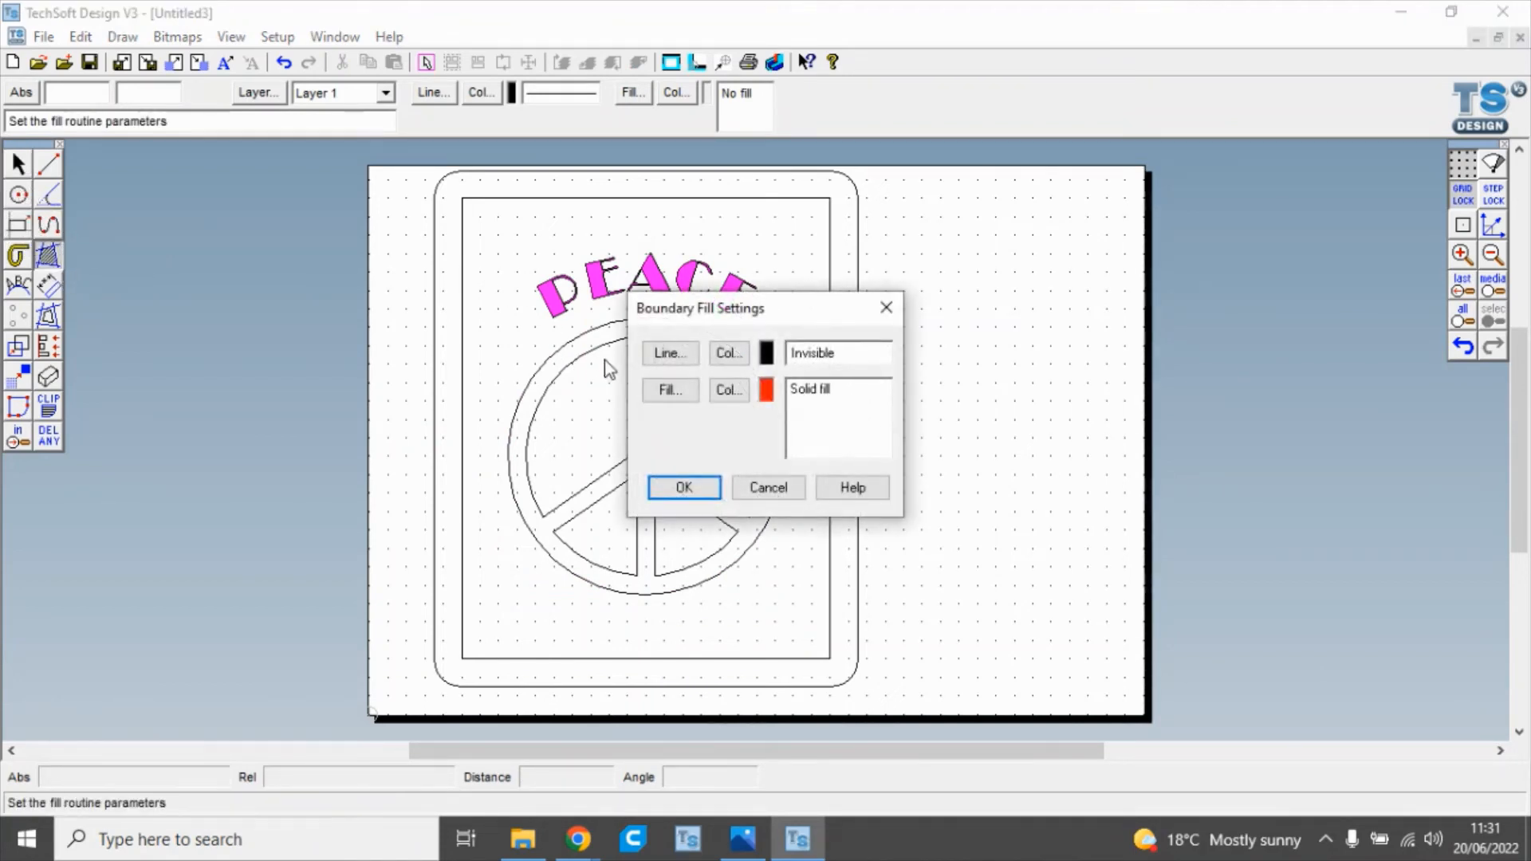
pyautogui.click(729, 390)
pyautogui.click(729, 343)
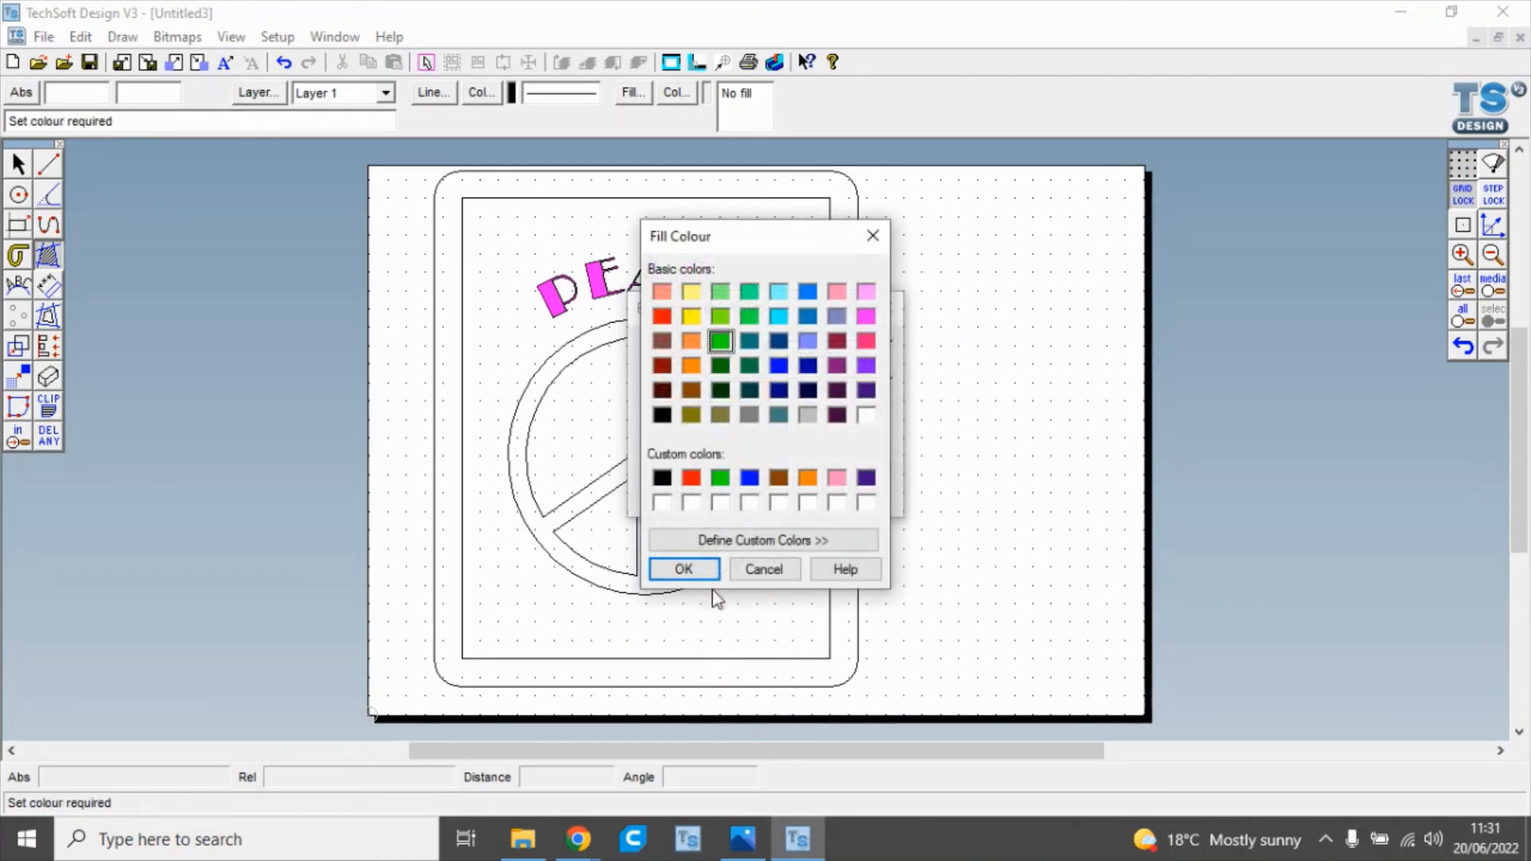
pyautogui.click(698, 570)
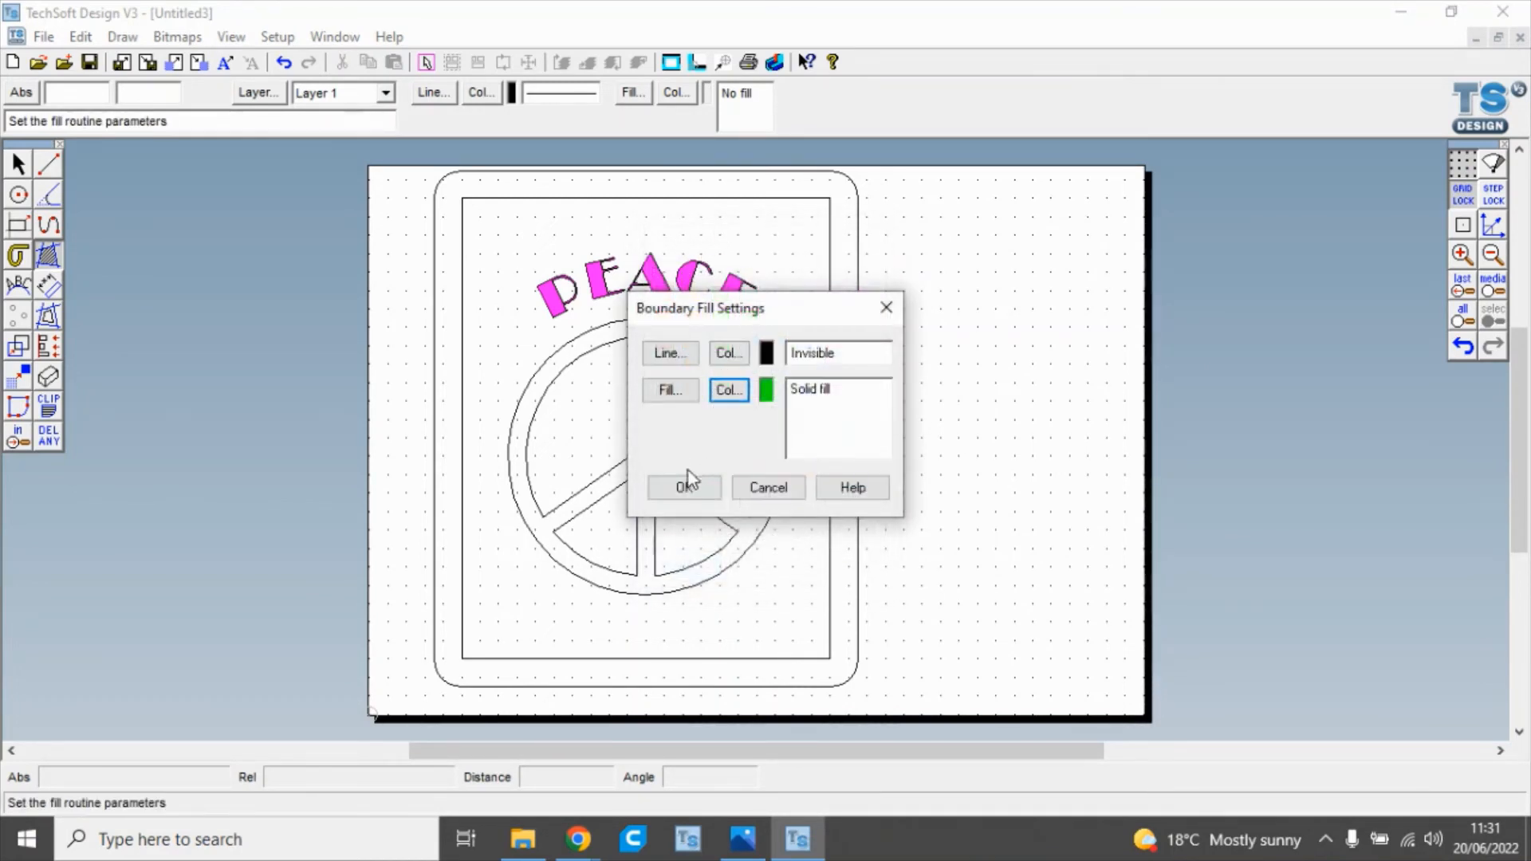
pyautogui.click(686, 488)
pyautogui.click(724, 198)
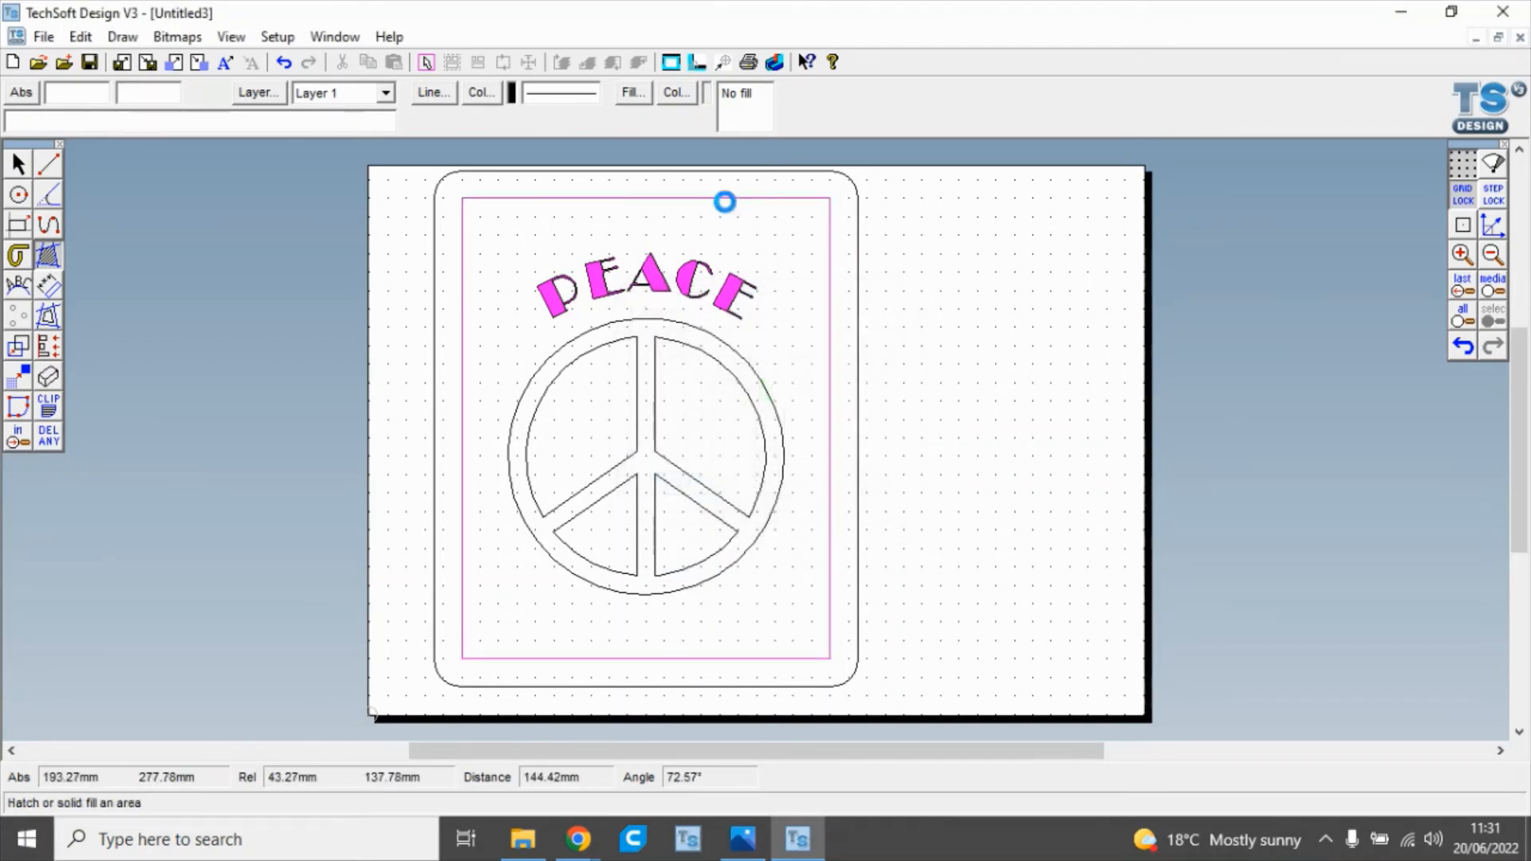
pyautogui.click(702, 475)
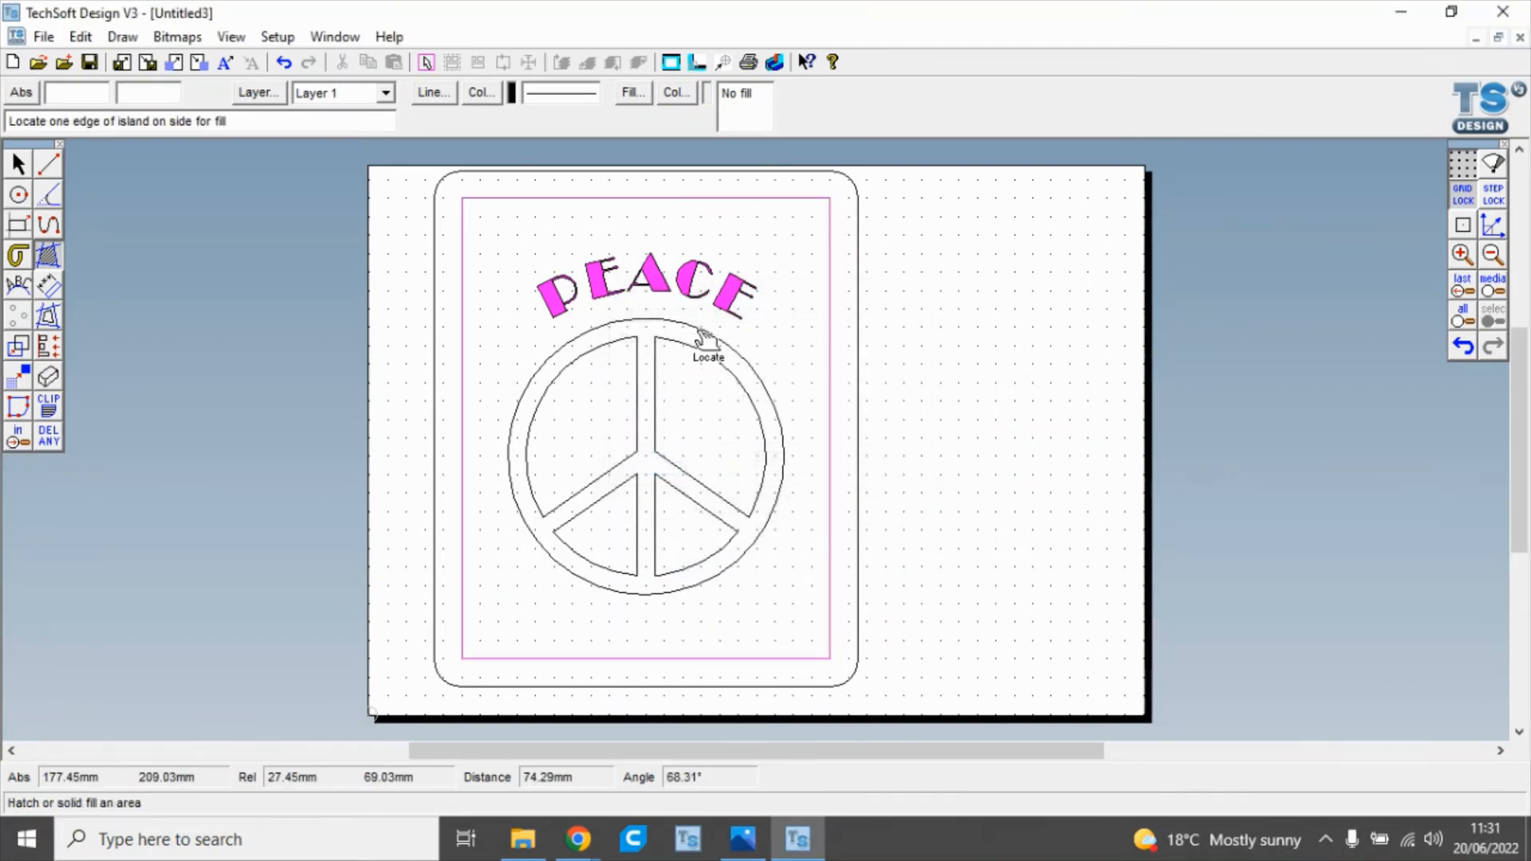
pyautogui.click(701, 331)
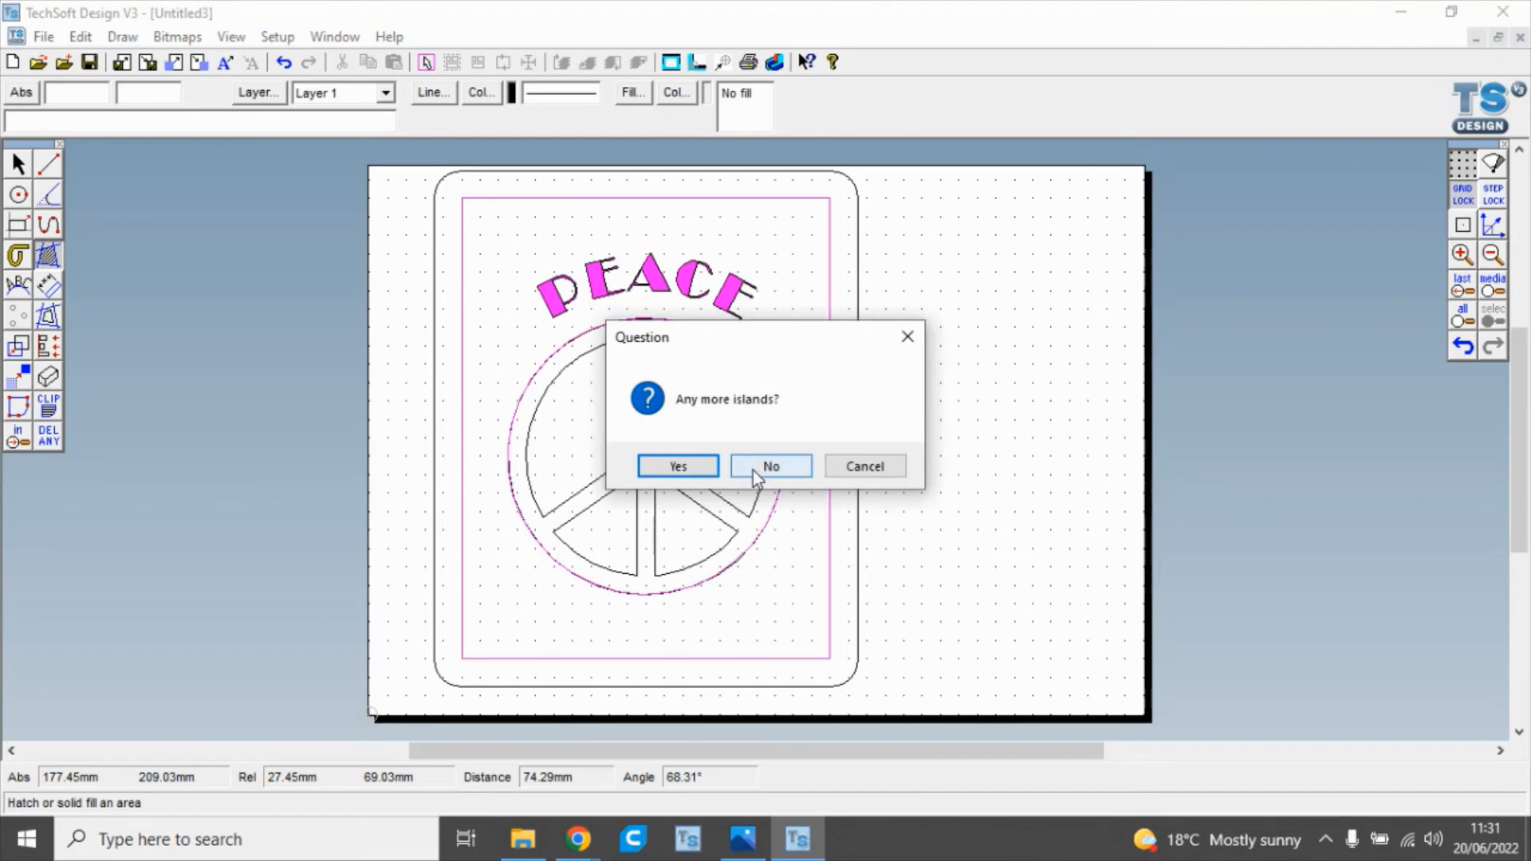
pyautogui.click(754, 470)
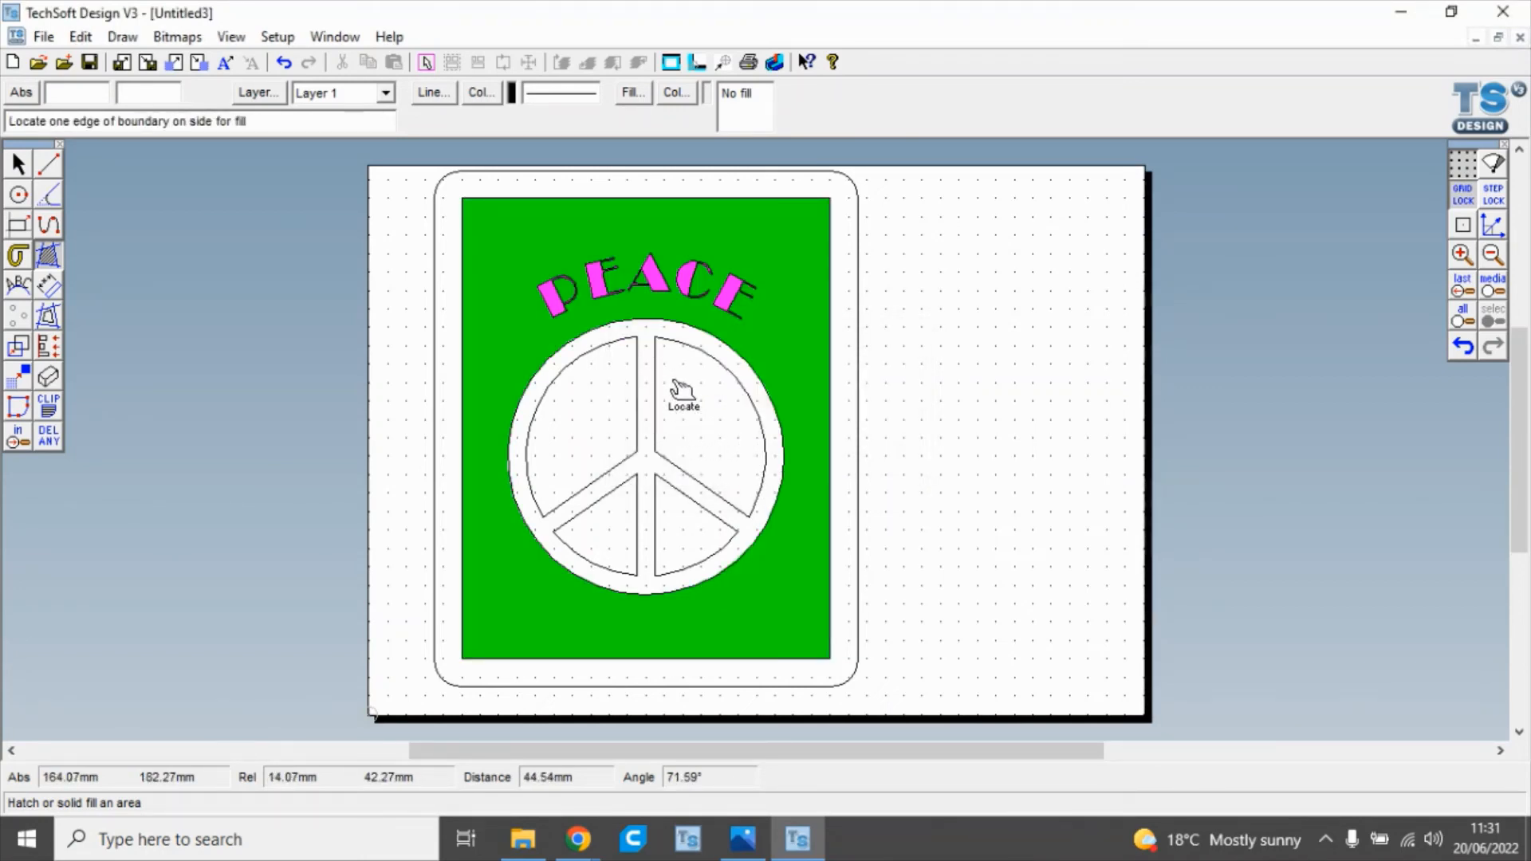
# Fill the four inner segments of the peace symbol with the same solid green, without islands.
pyautogui.click(30, 257)
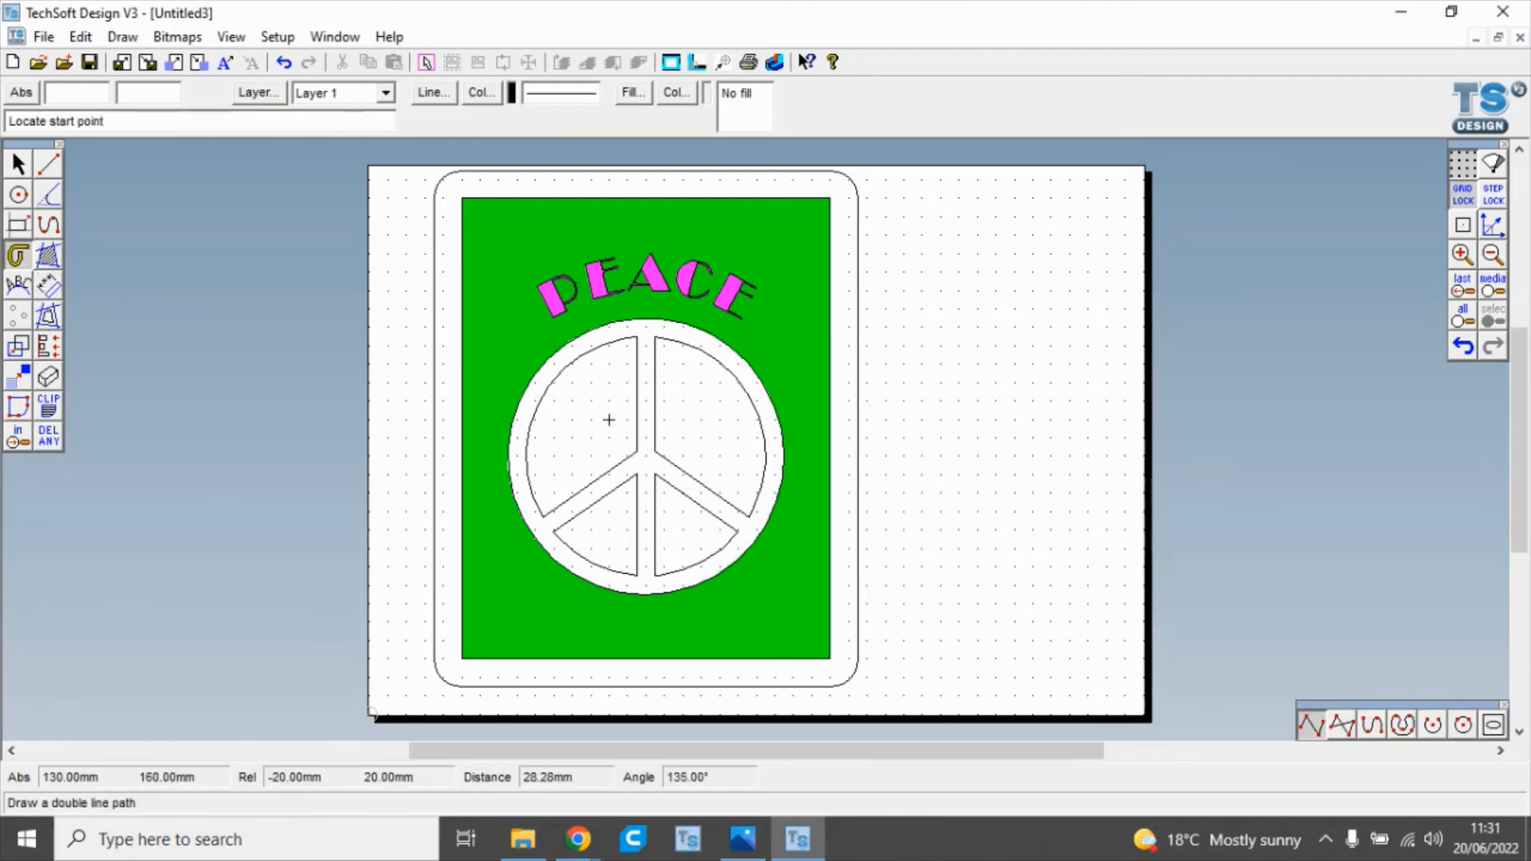
pyautogui.click(48, 255)
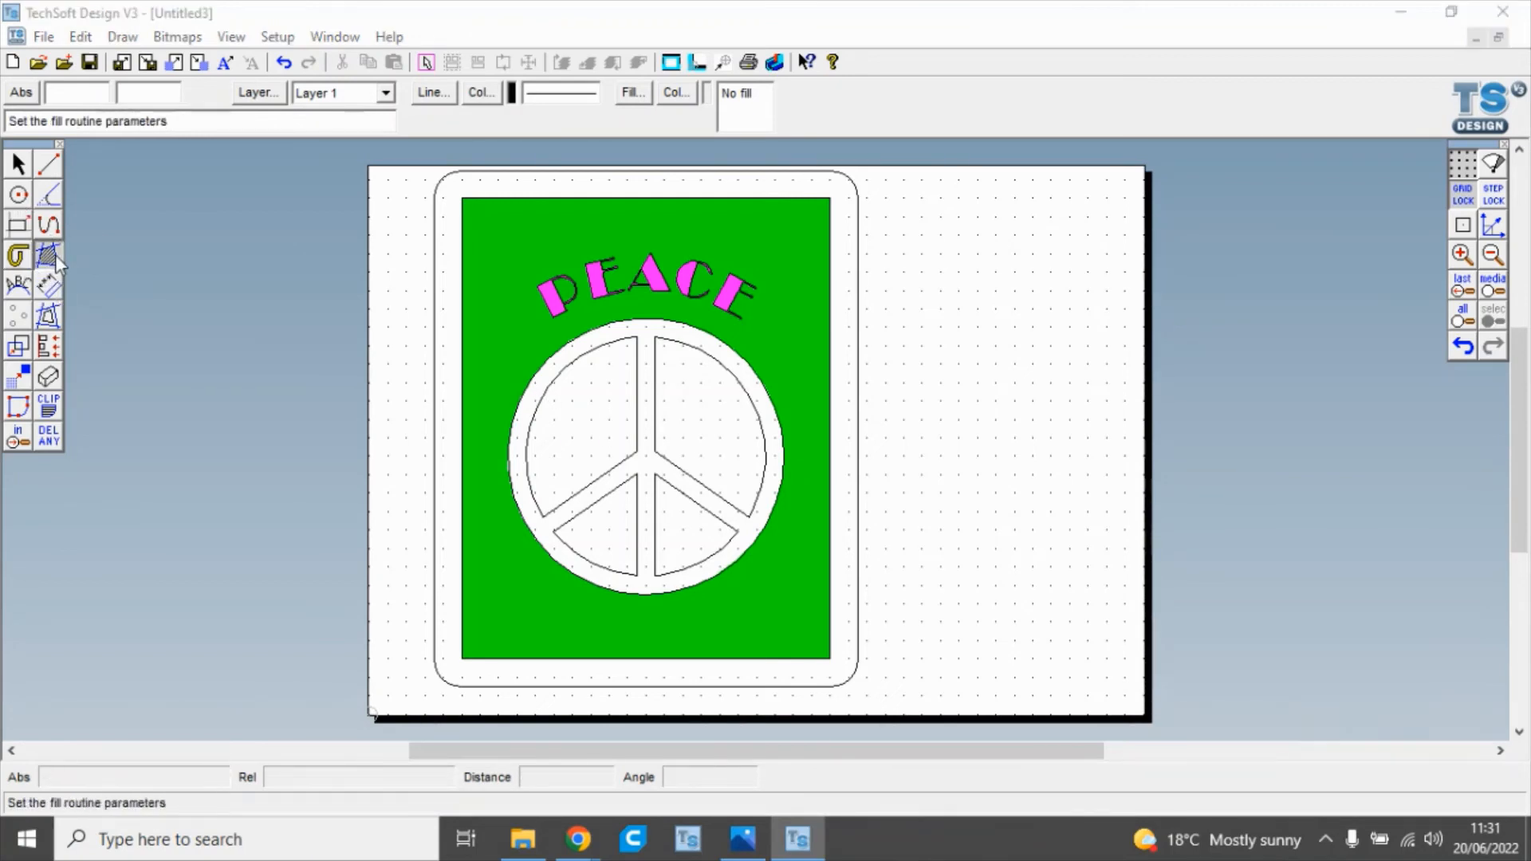
pyautogui.click(663, 485)
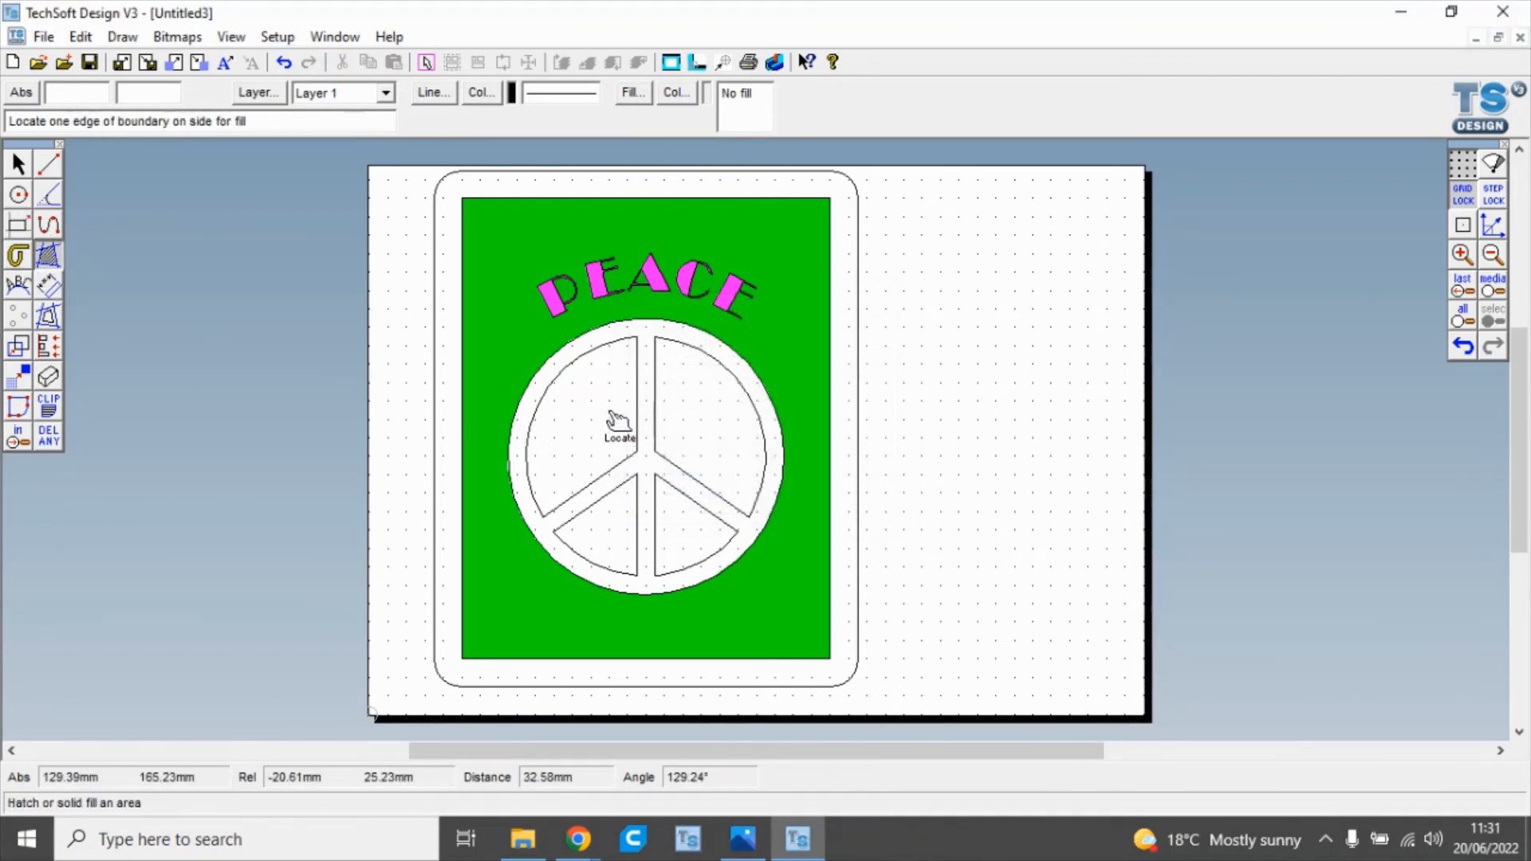
pyautogui.click(634, 351)
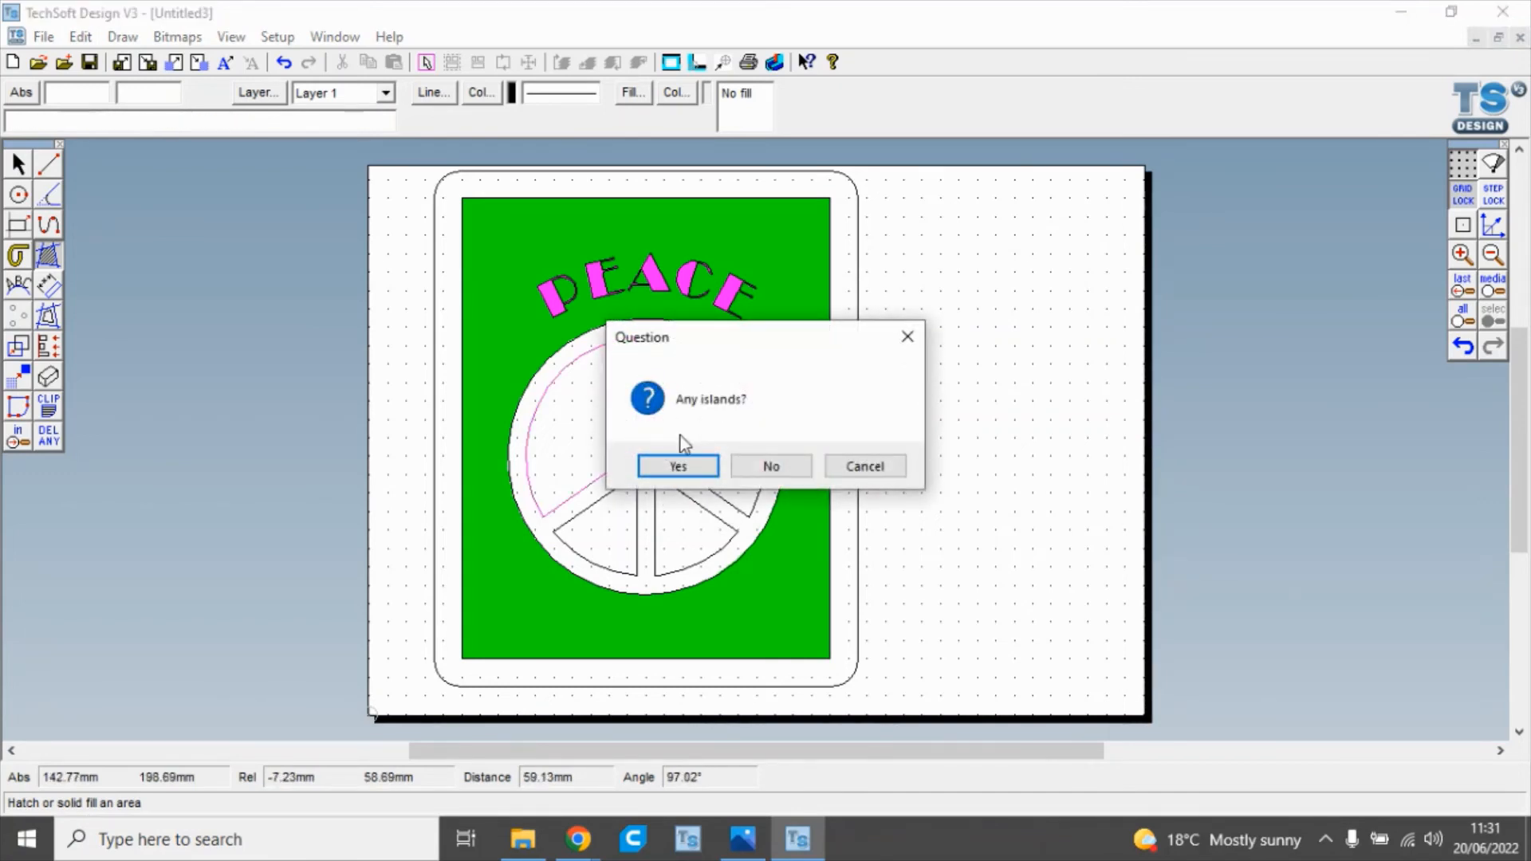
pyautogui.click(749, 464)
pyautogui.click(681, 373)
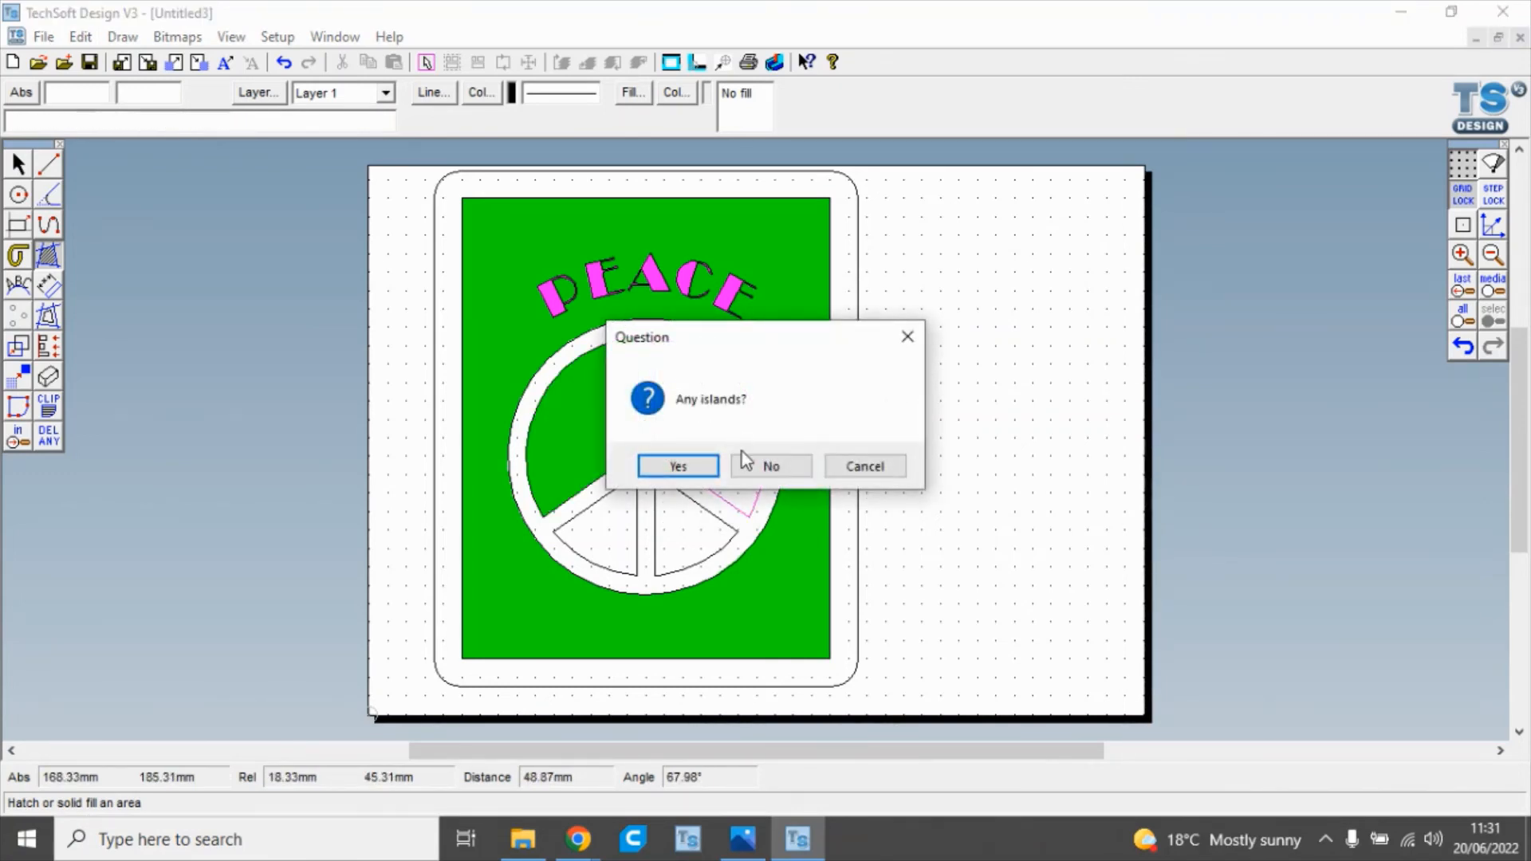
pyautogui.click(750, 466)
pyautogui.click(668, 491)
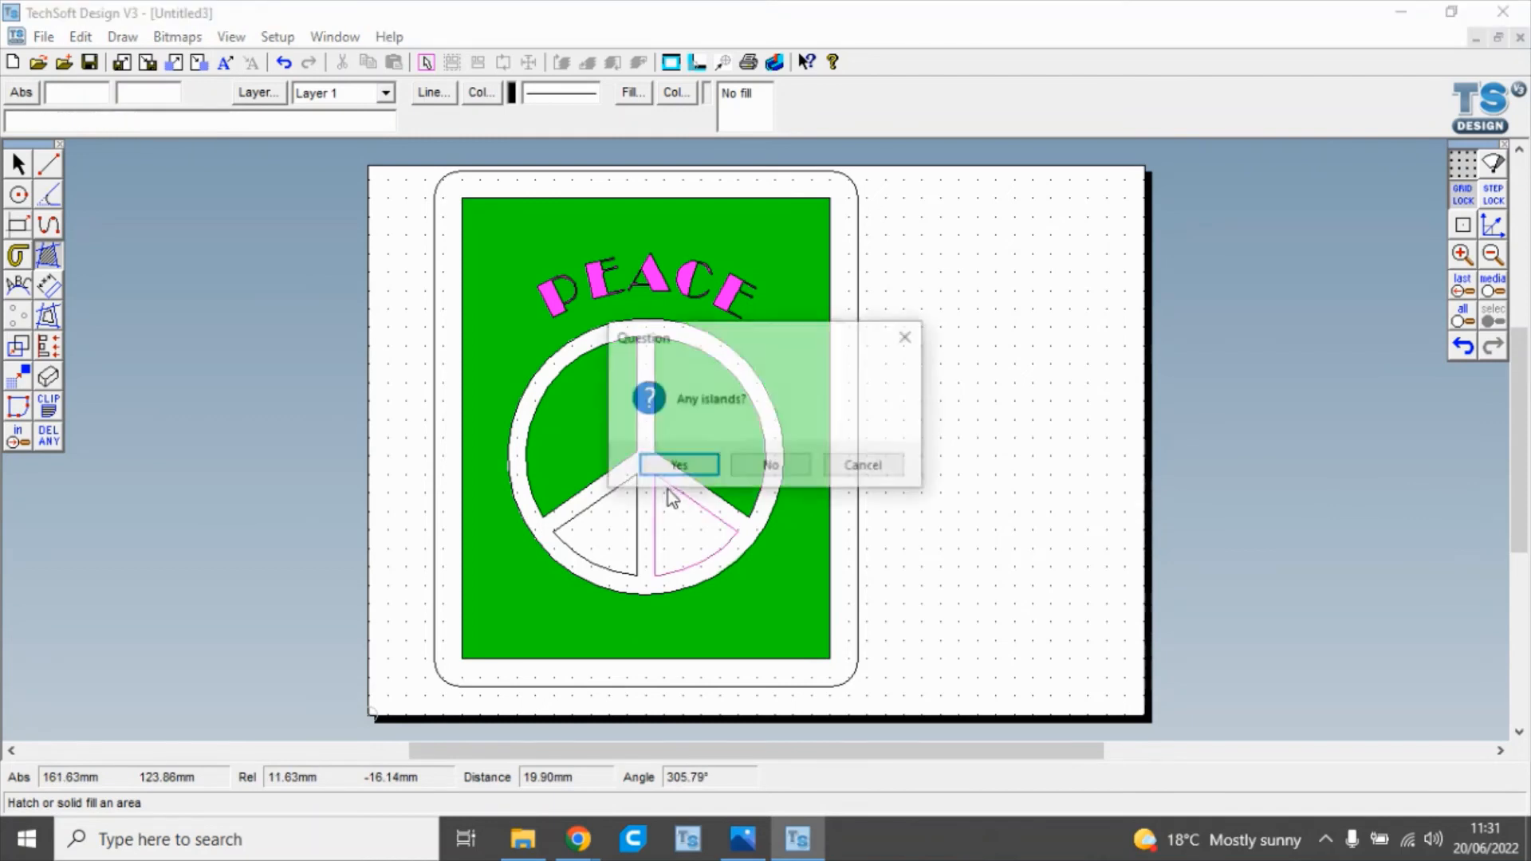
pyautogui.click(758, 466)
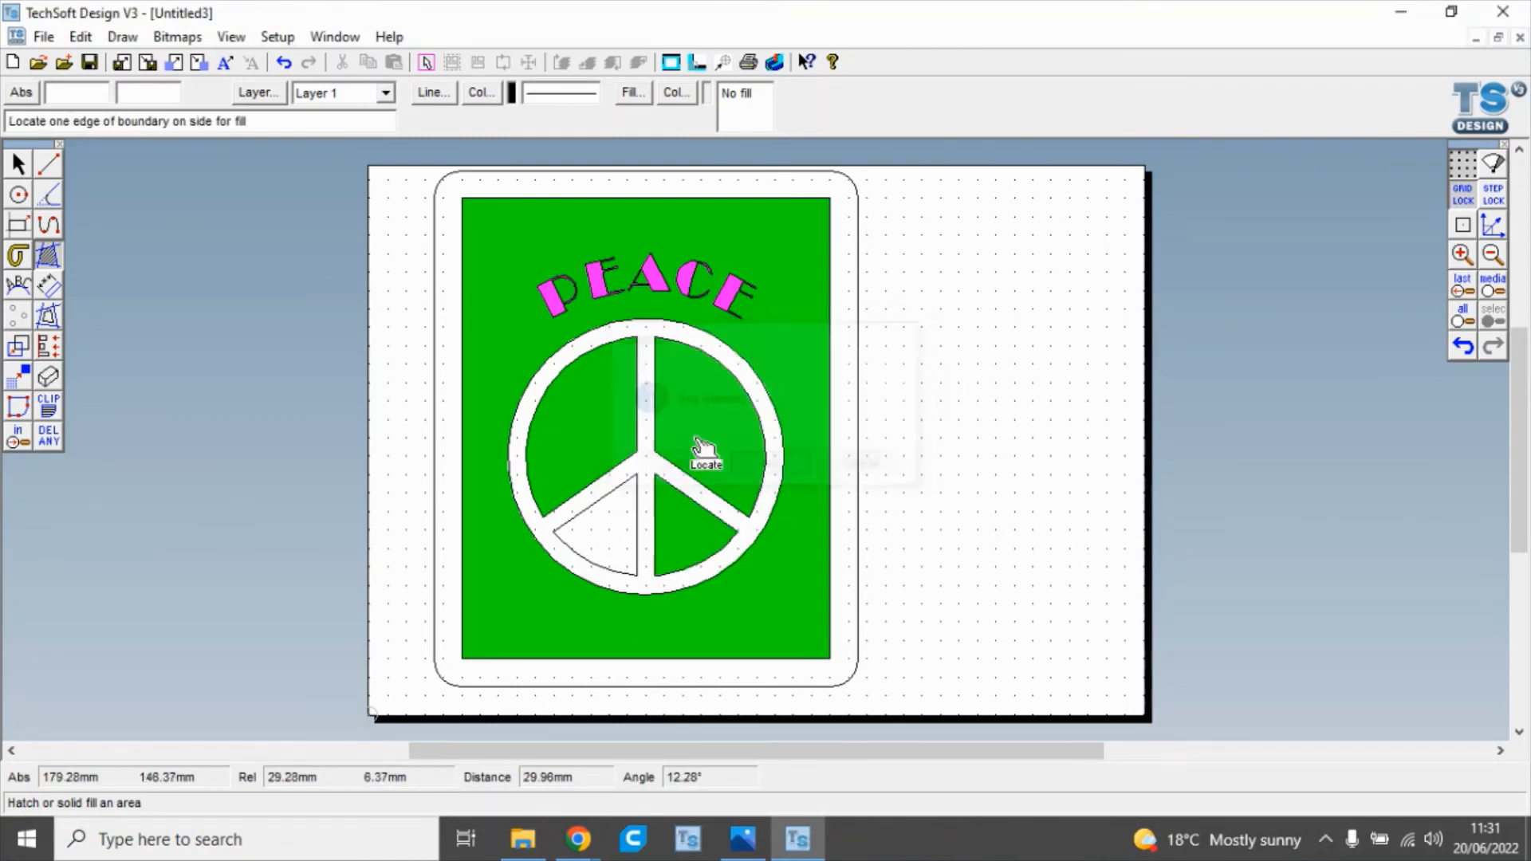
pyautogui.click(635, 506)
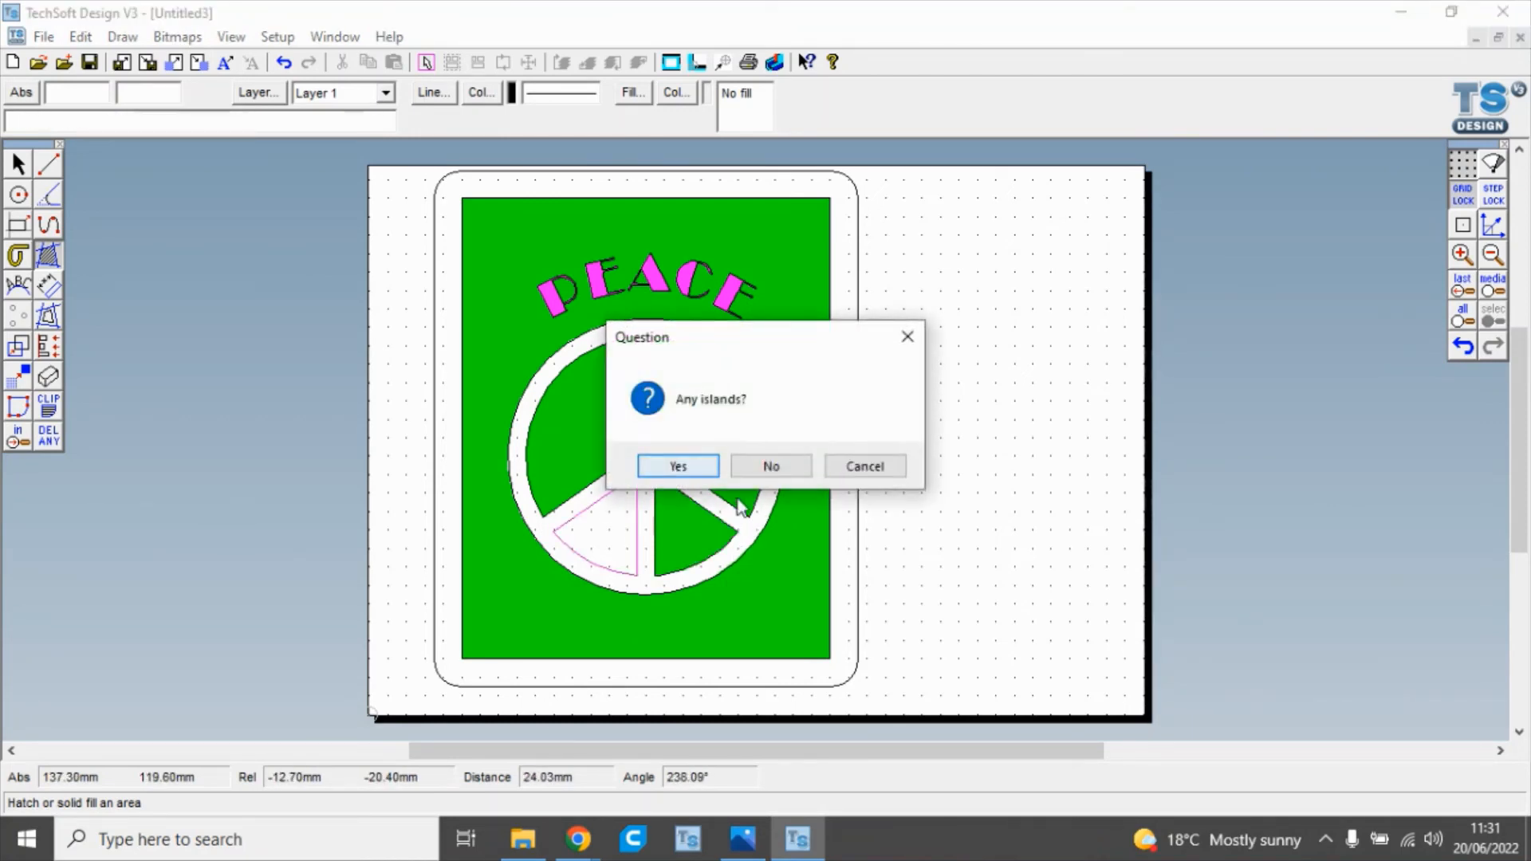
pyautogui.click(765, 465)
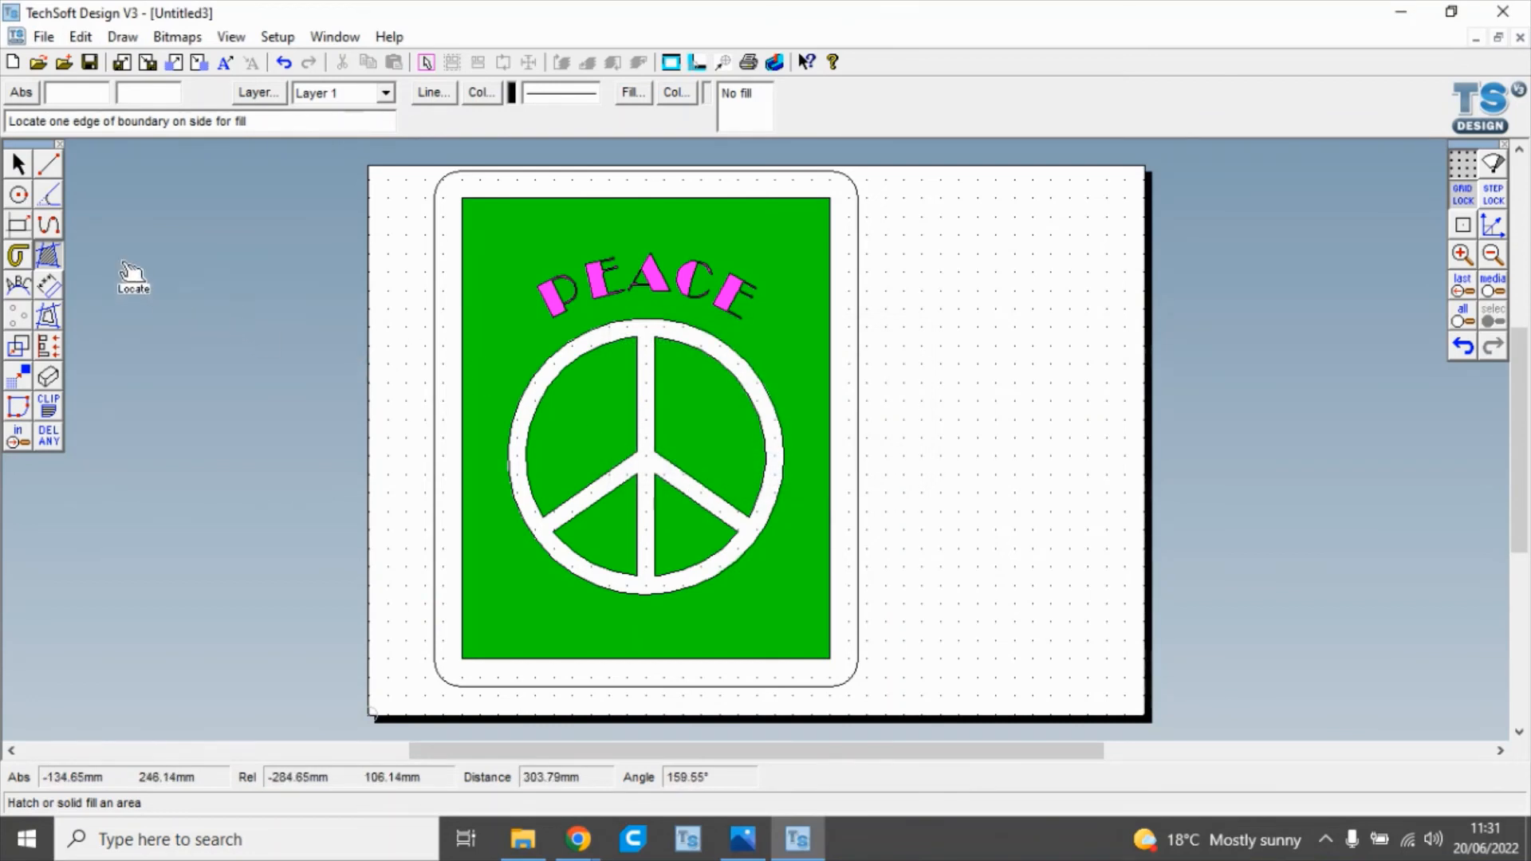
# Fill the border between the outer rounded contour and the inner frame with solid yellow, using the inner rectangle as the only island.
pyautogui.doubleClick(53, 253)
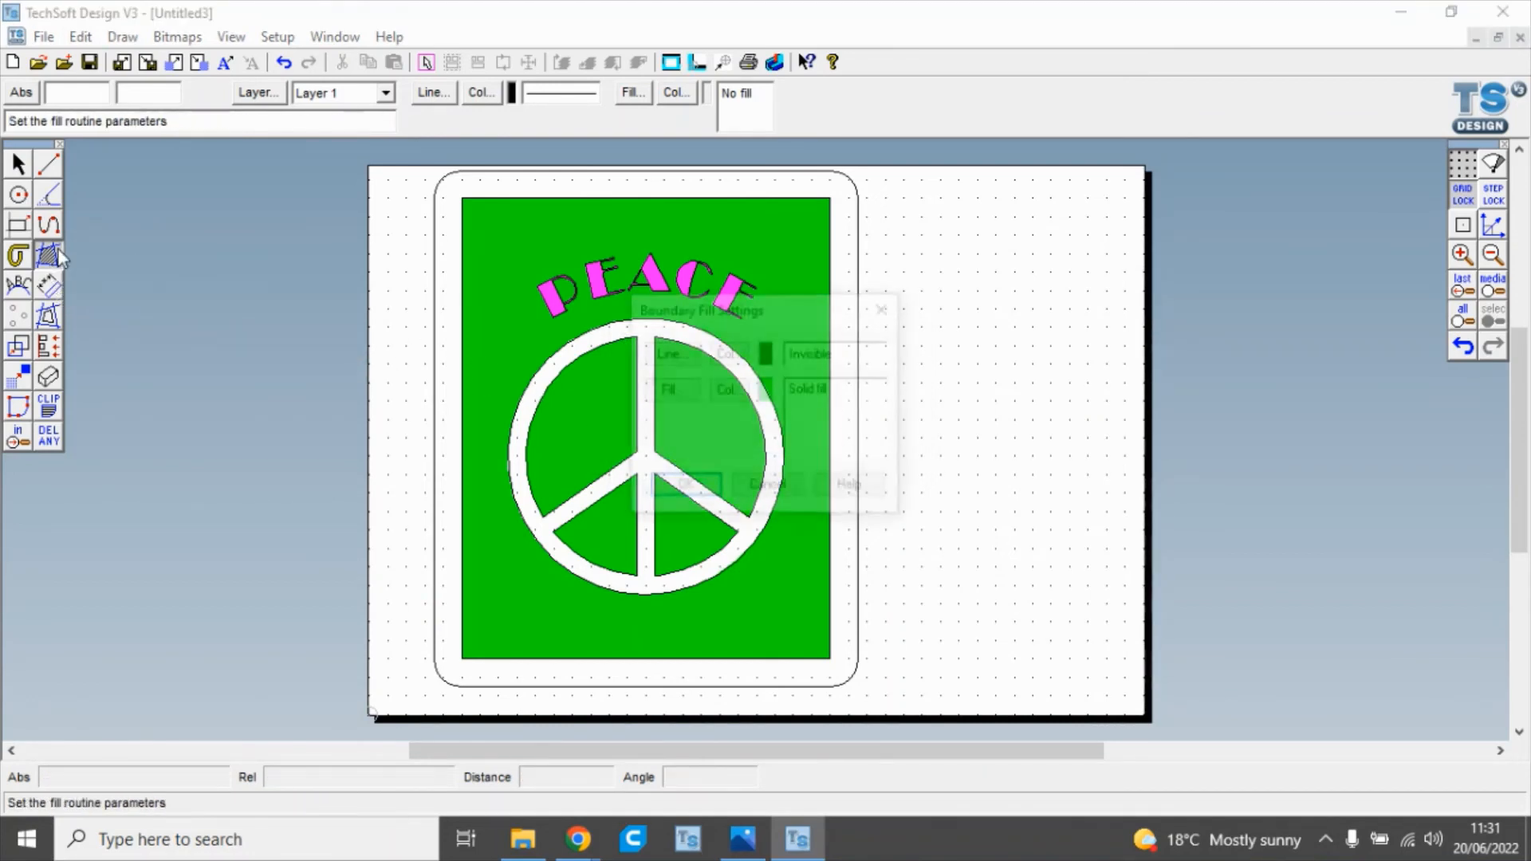
pyautogui.click(728, 391)
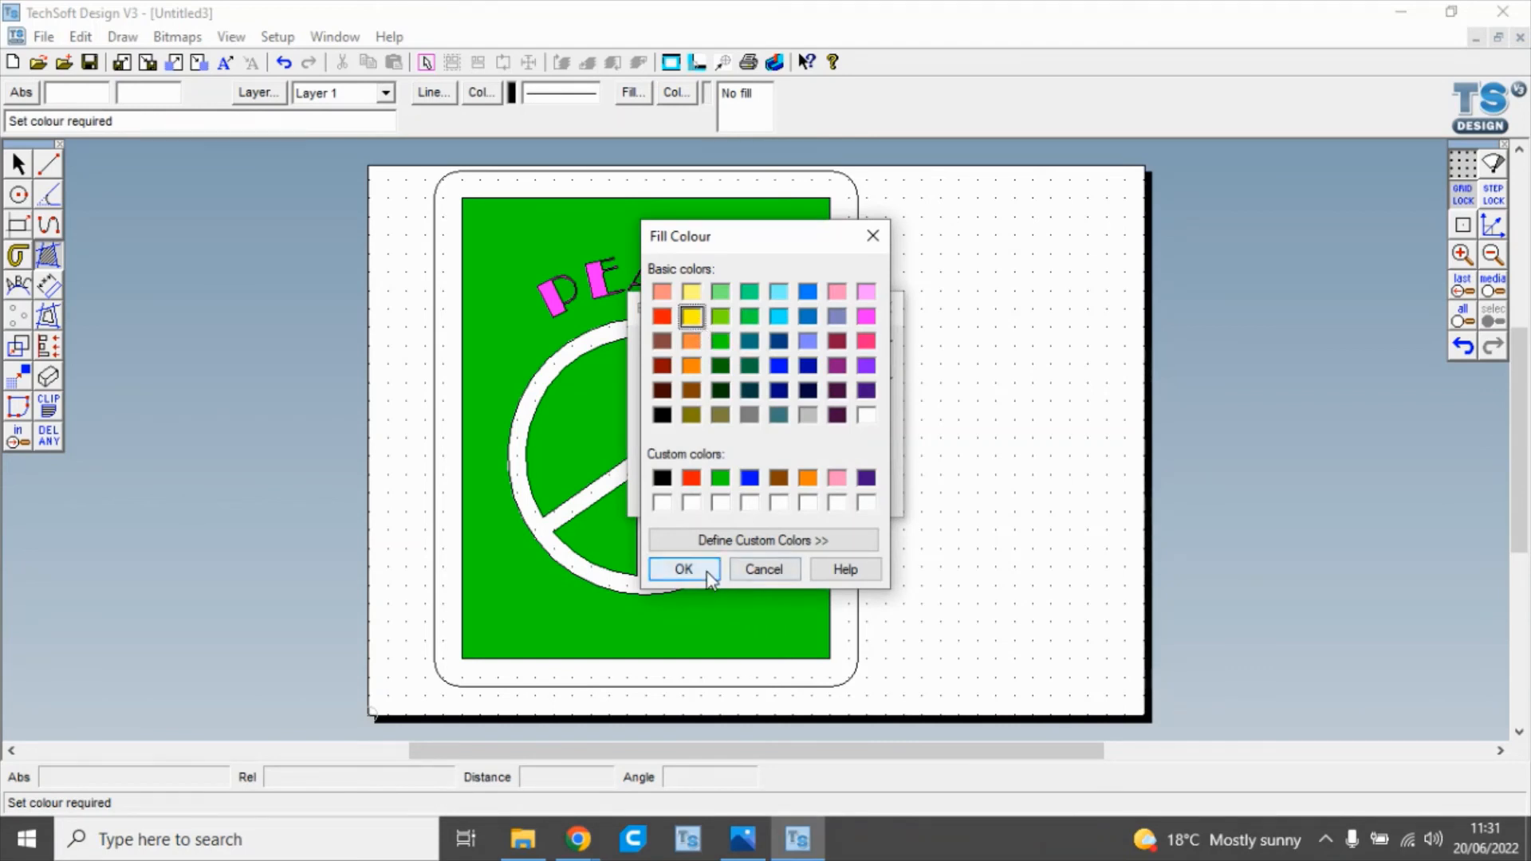
pyautogui.click(684, 568)
pyautogui.click(696, 495)
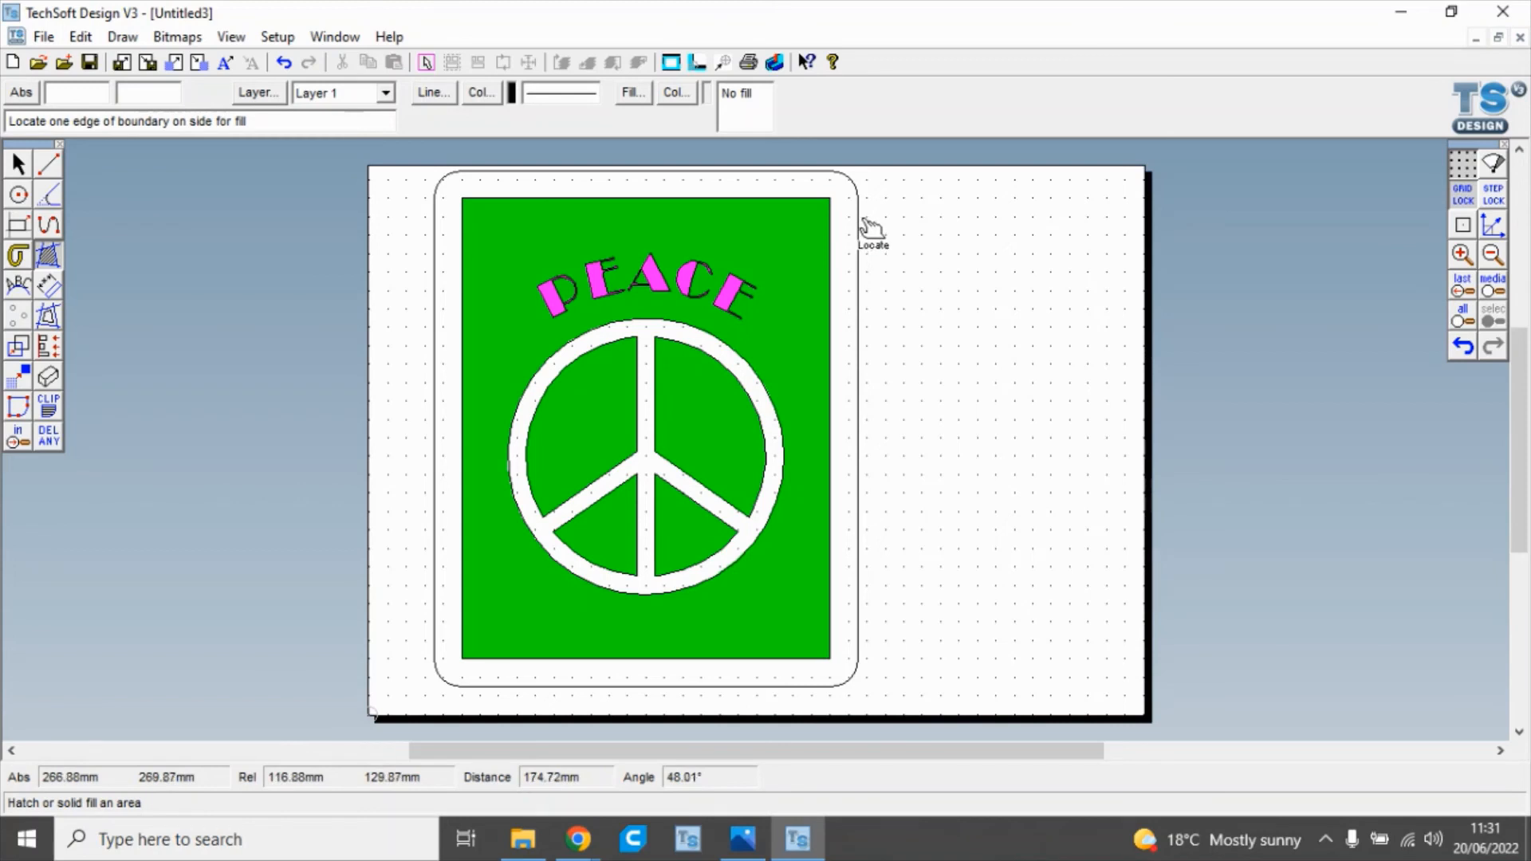
pyautogui.click(858, 232)
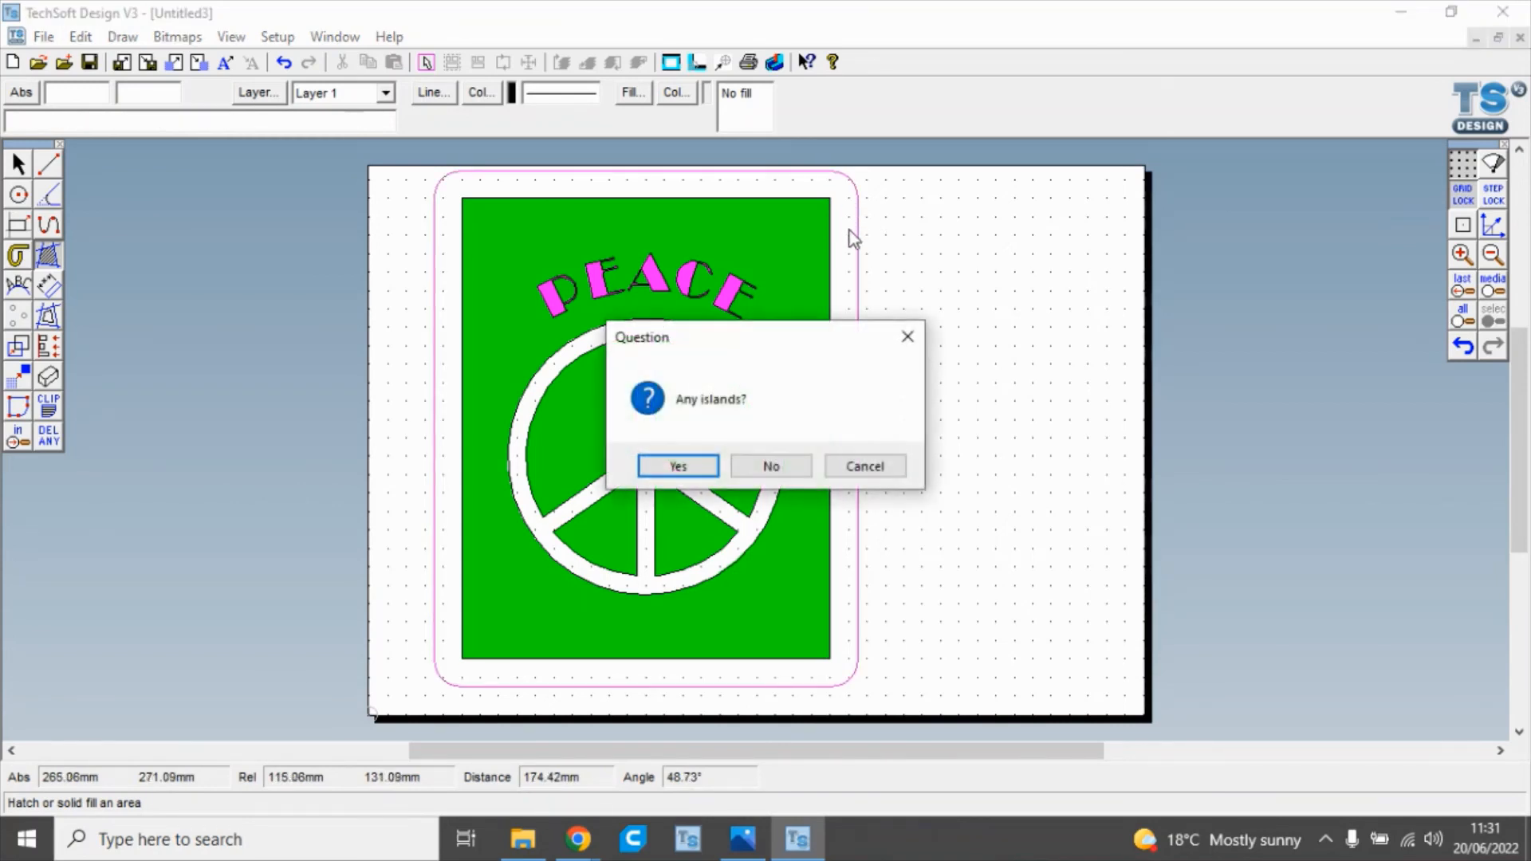
pyautogui.click(711, 467)
pyautogui.click(830, 266)
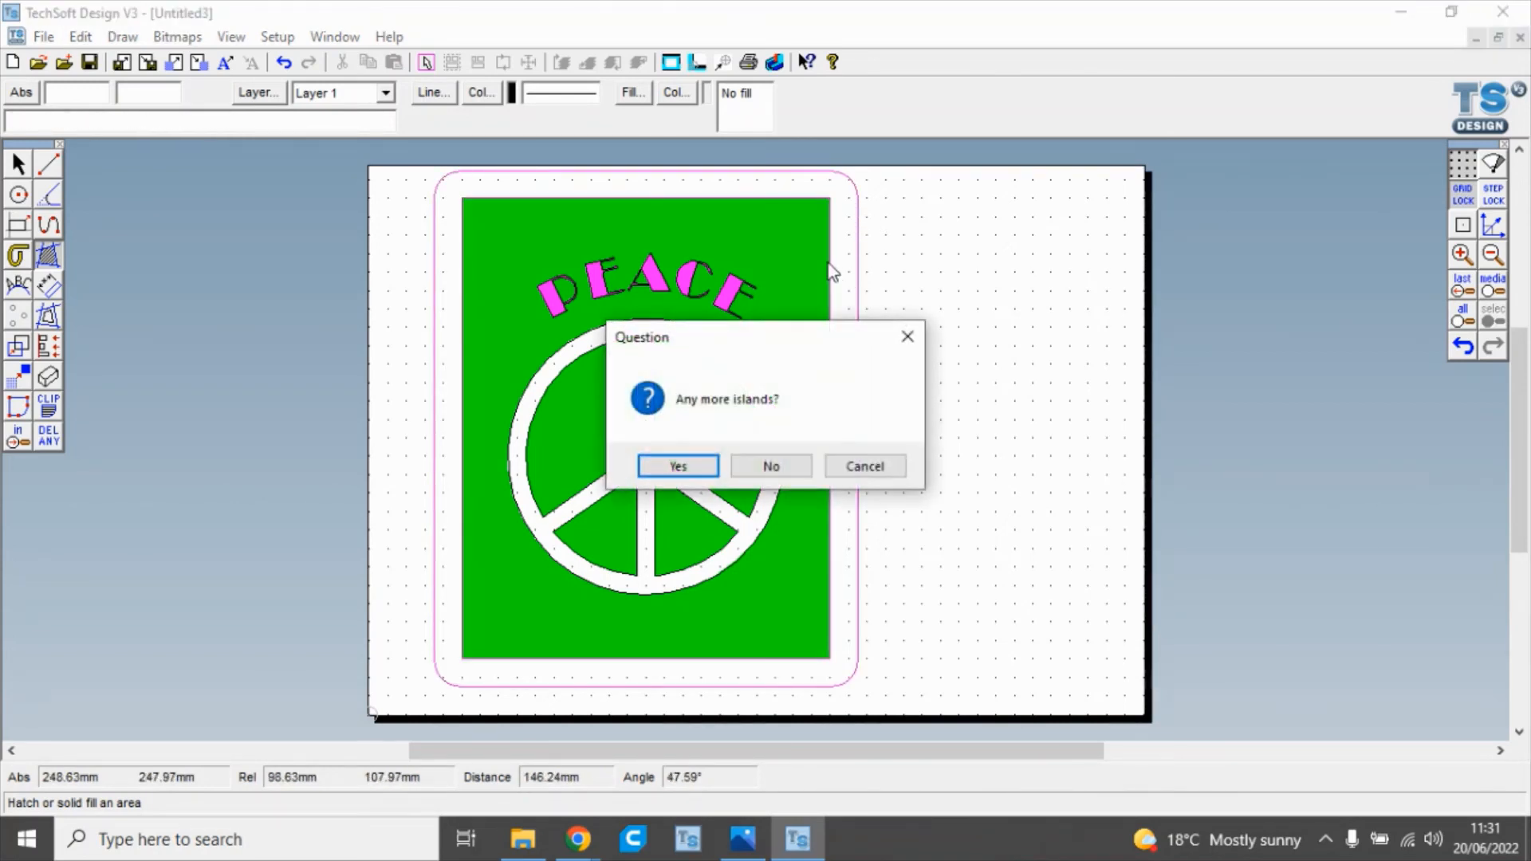
pyautogui.click(771, 466)
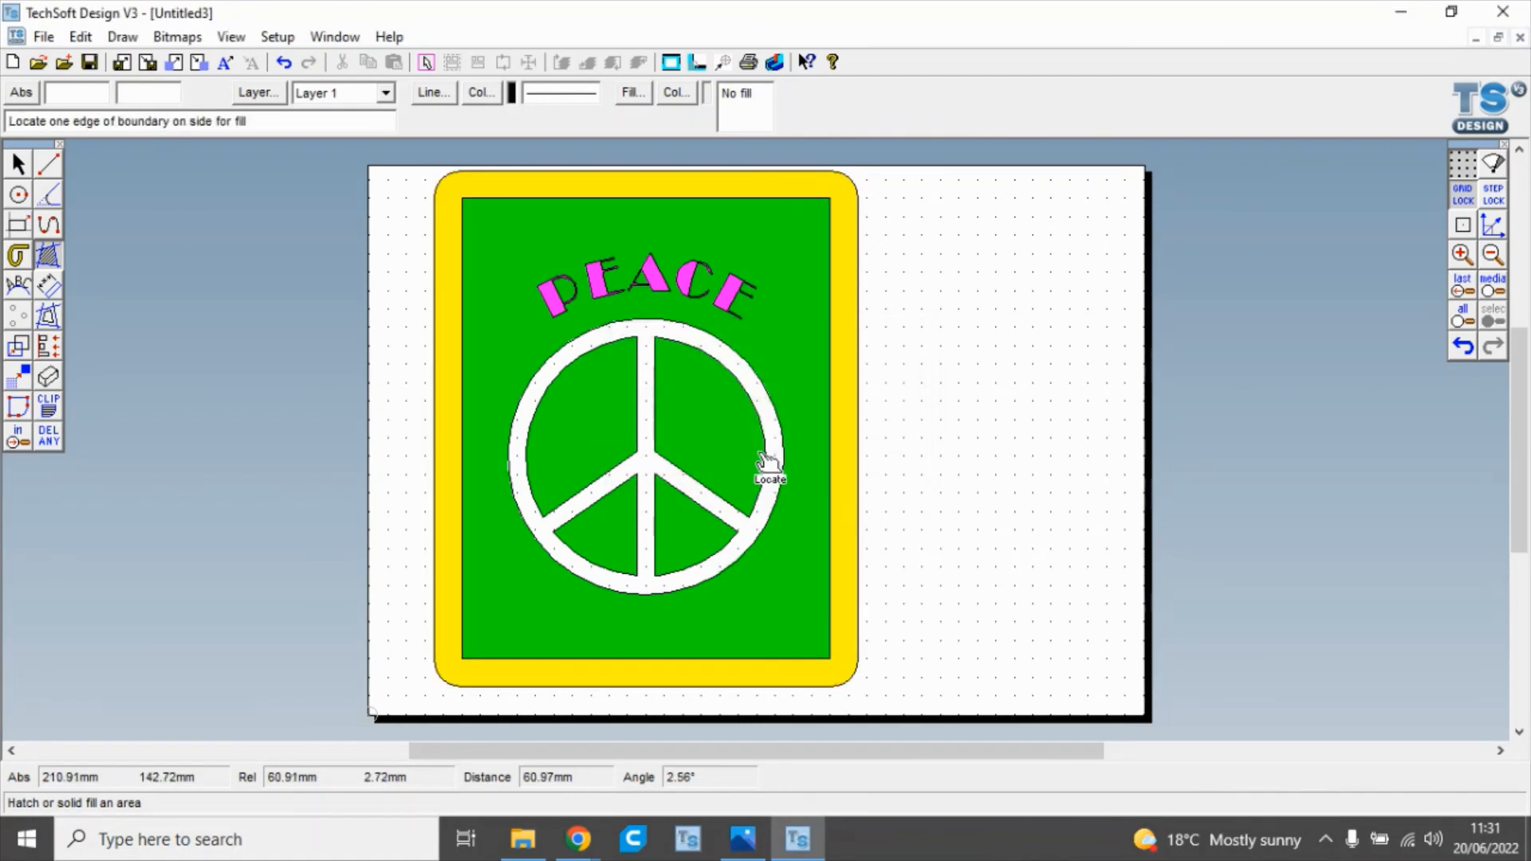
# Fill the peace symbol's ring and bars with the same solid yellow, leaving out its four inner segments as islands.
pyautogui.click(764, 382)
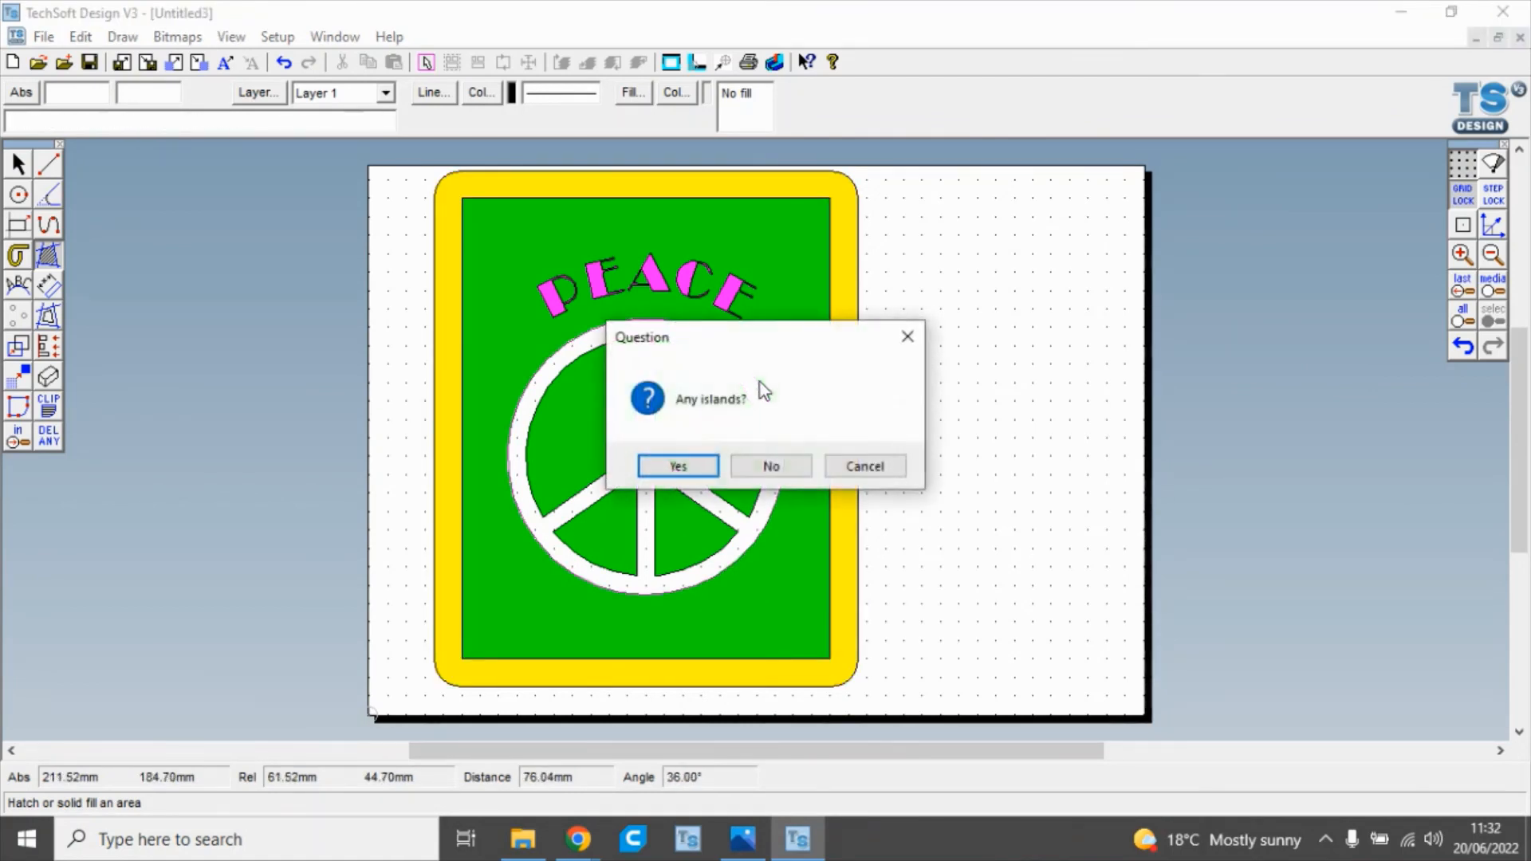
pyautogui.click(717, 466)
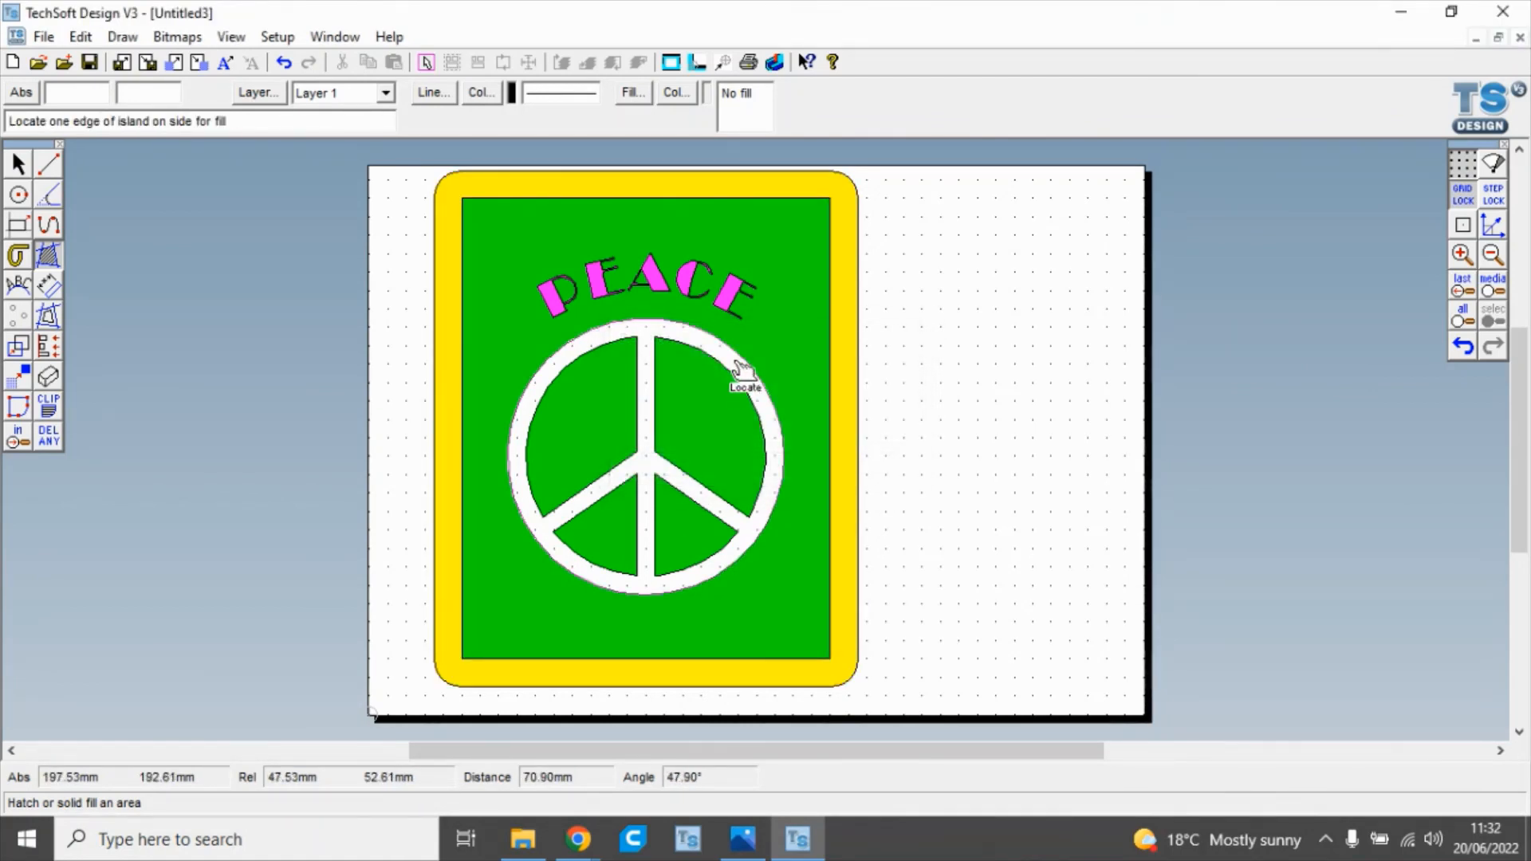
pyautogui.click(739, 386)
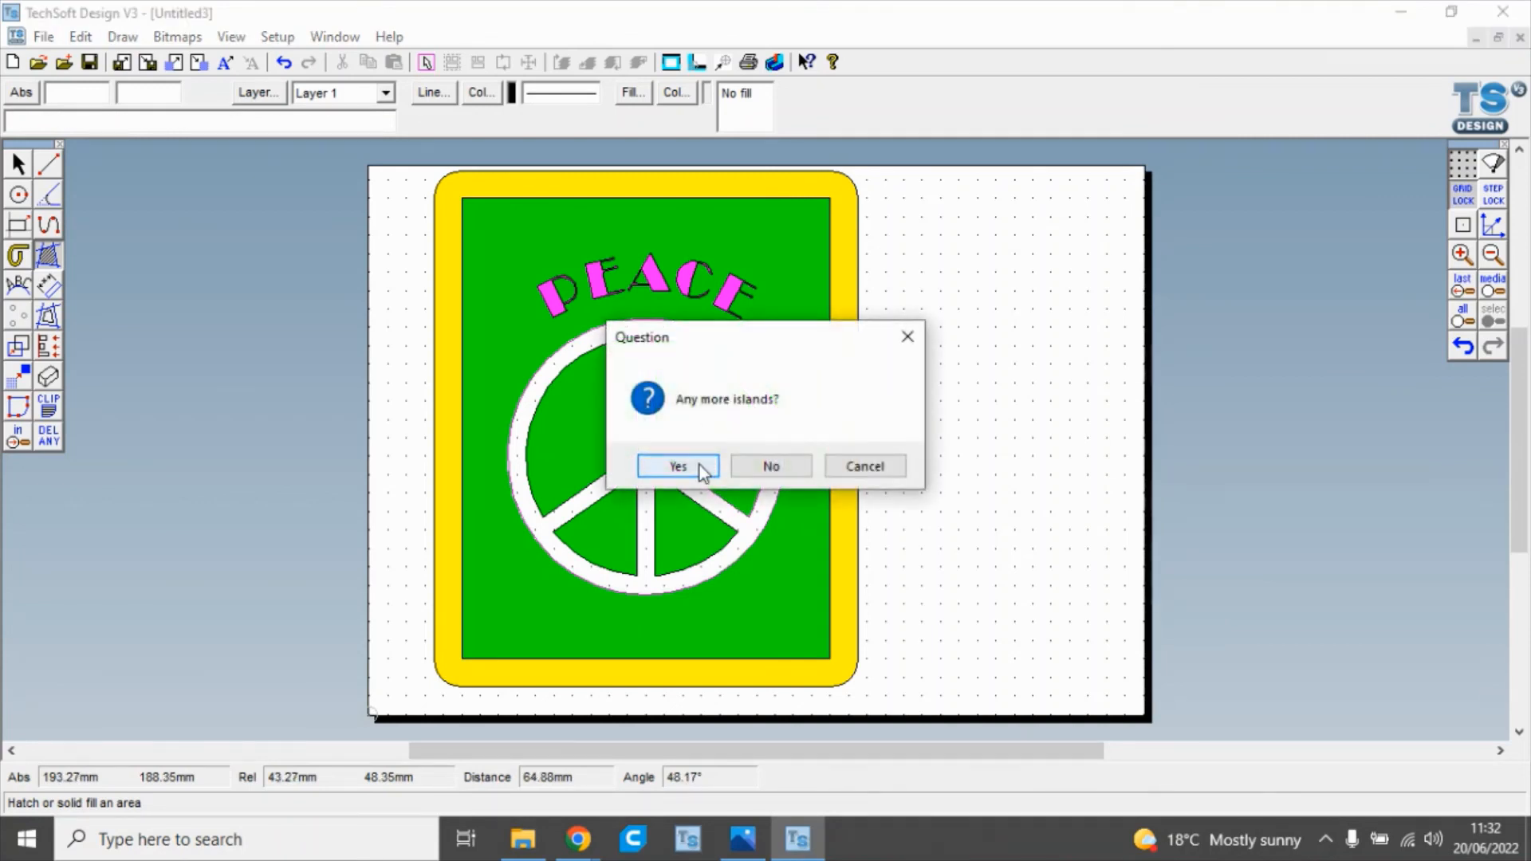
pyautogui.click(702, 466)
pyautogui.click(592, 359)
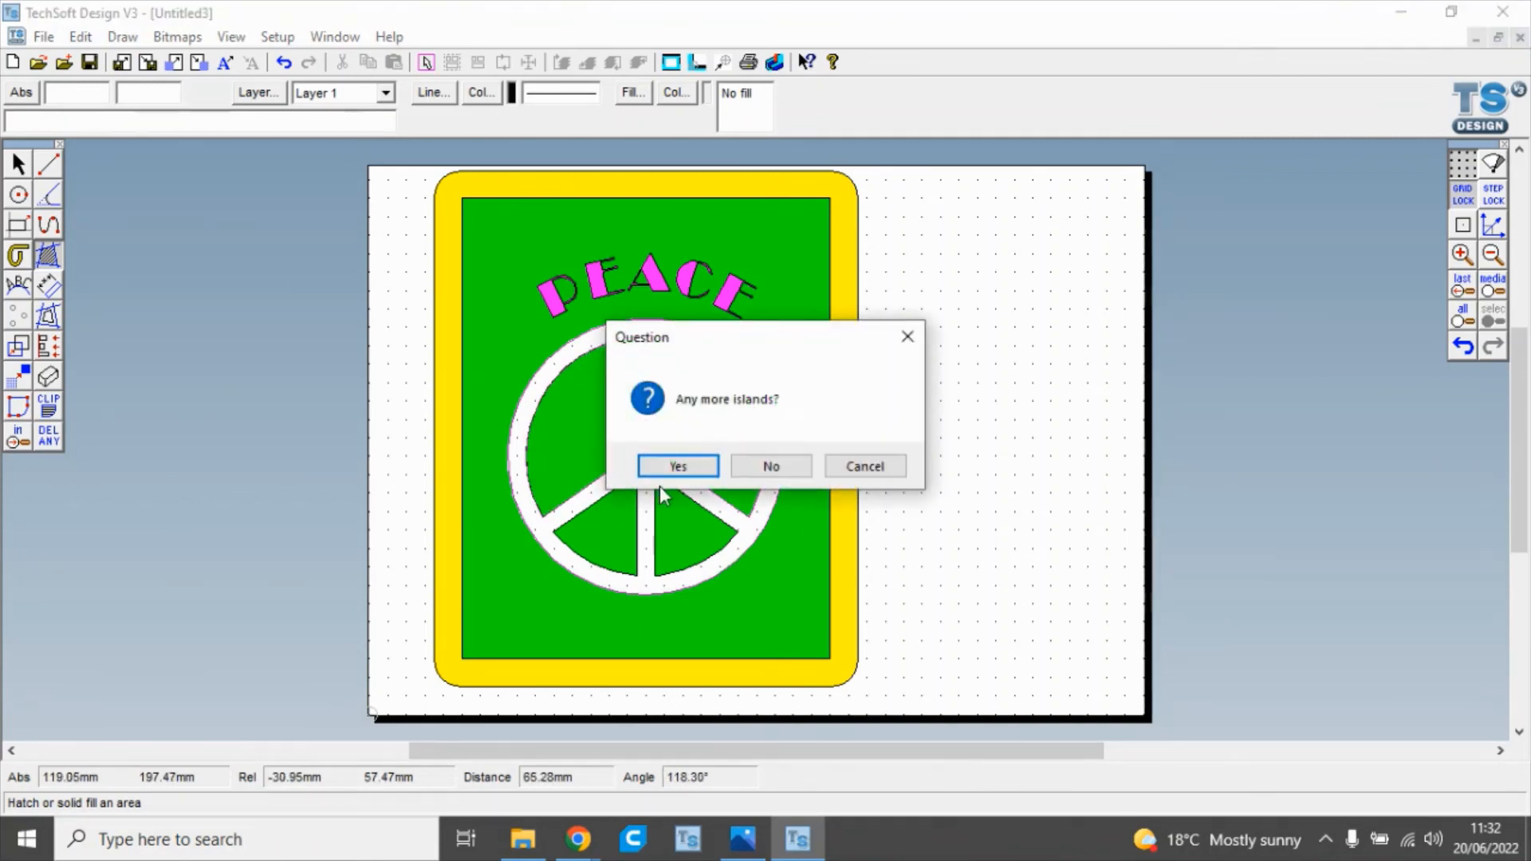
pyautogui.click(678, 464)
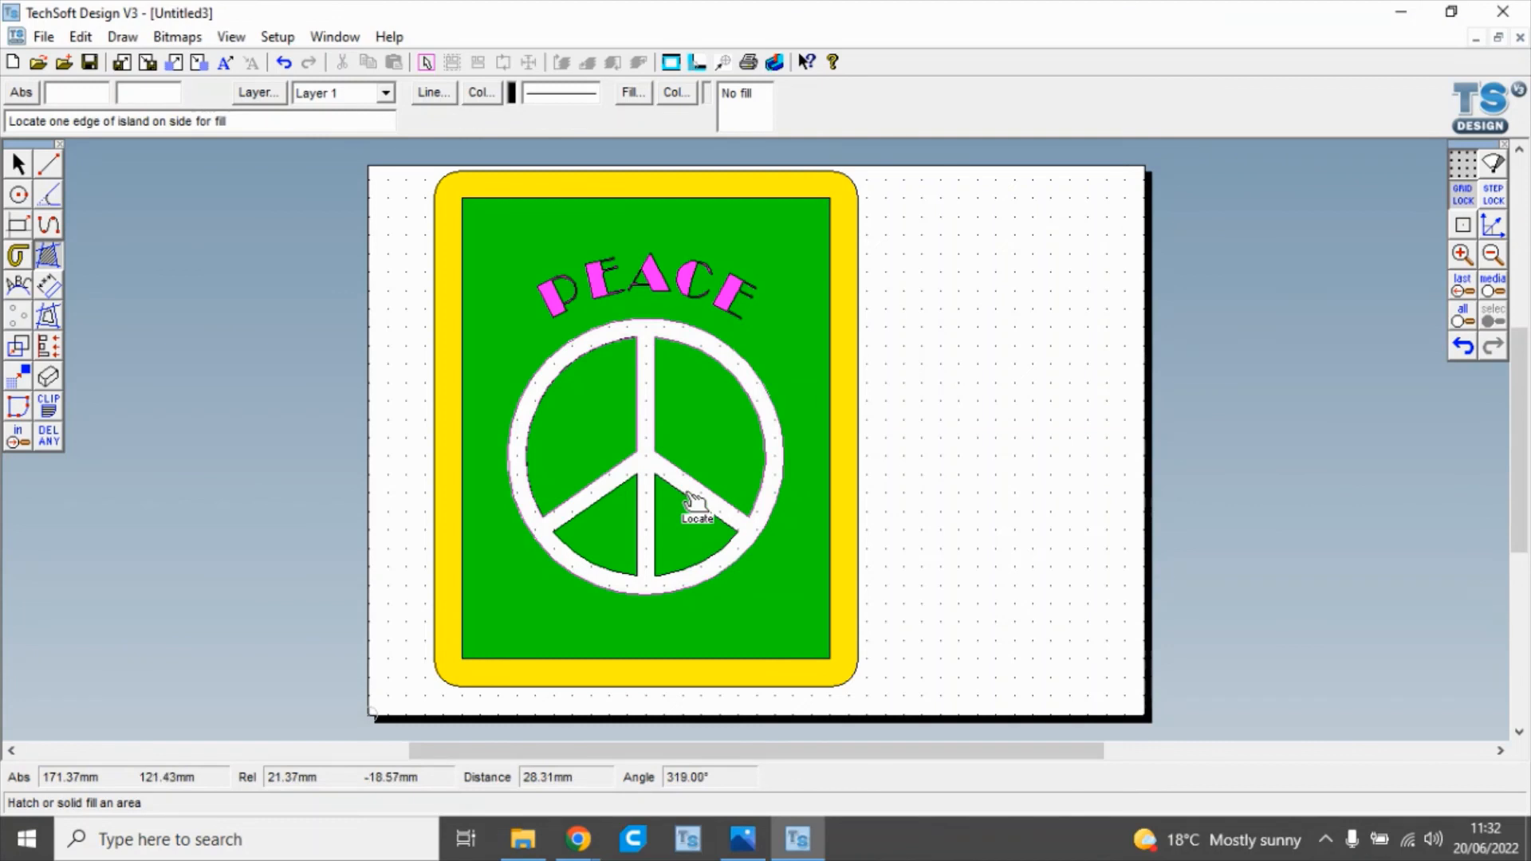
pyautogui.click(690, 501)
pyautogui.click(680, 464)
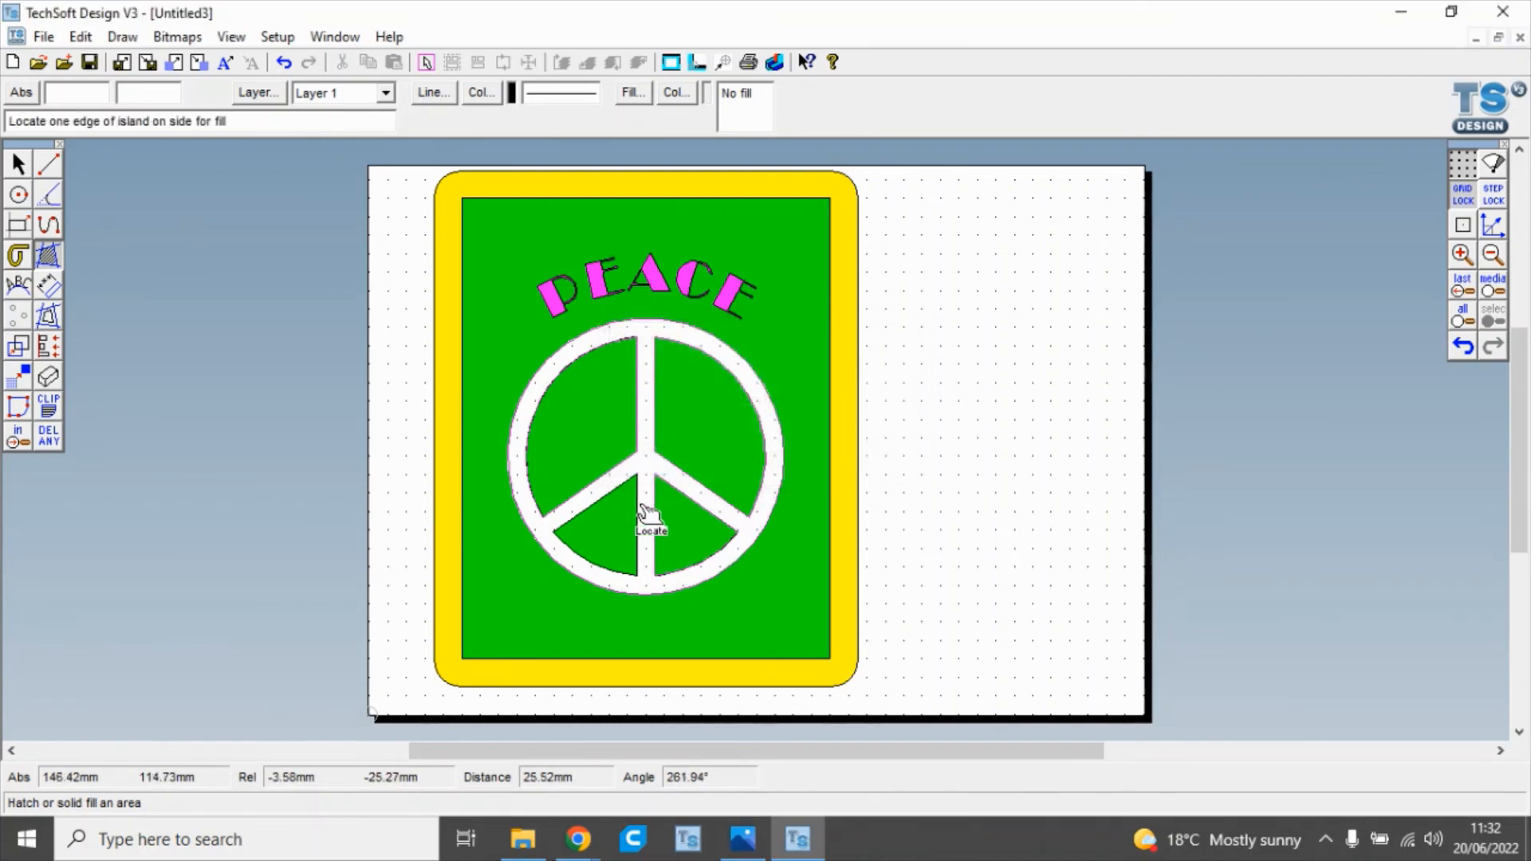
pyautogui.click(640, 509)
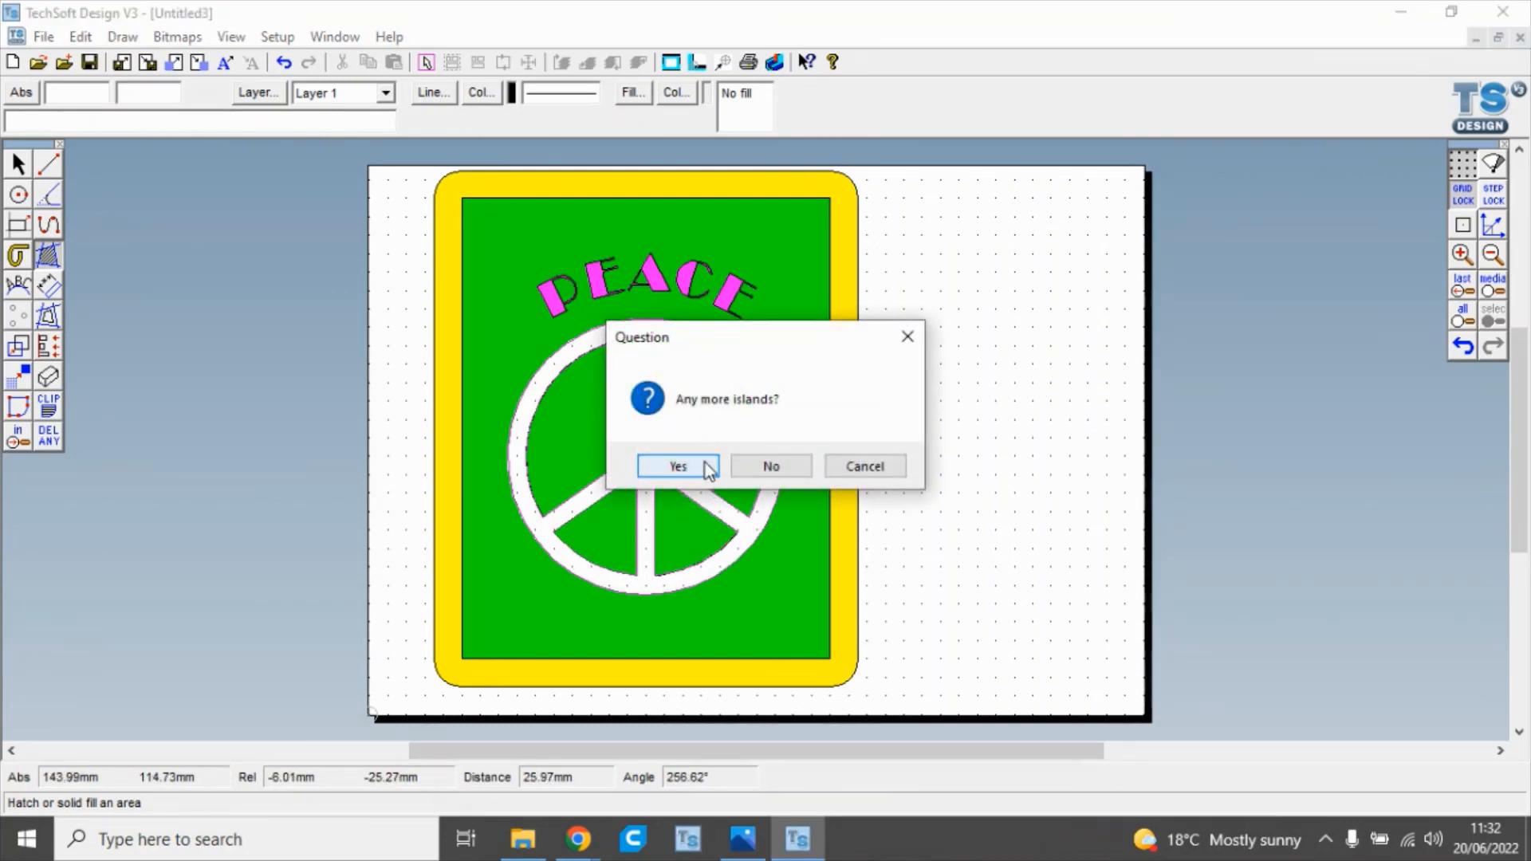
pyautogui.click(767, 466)
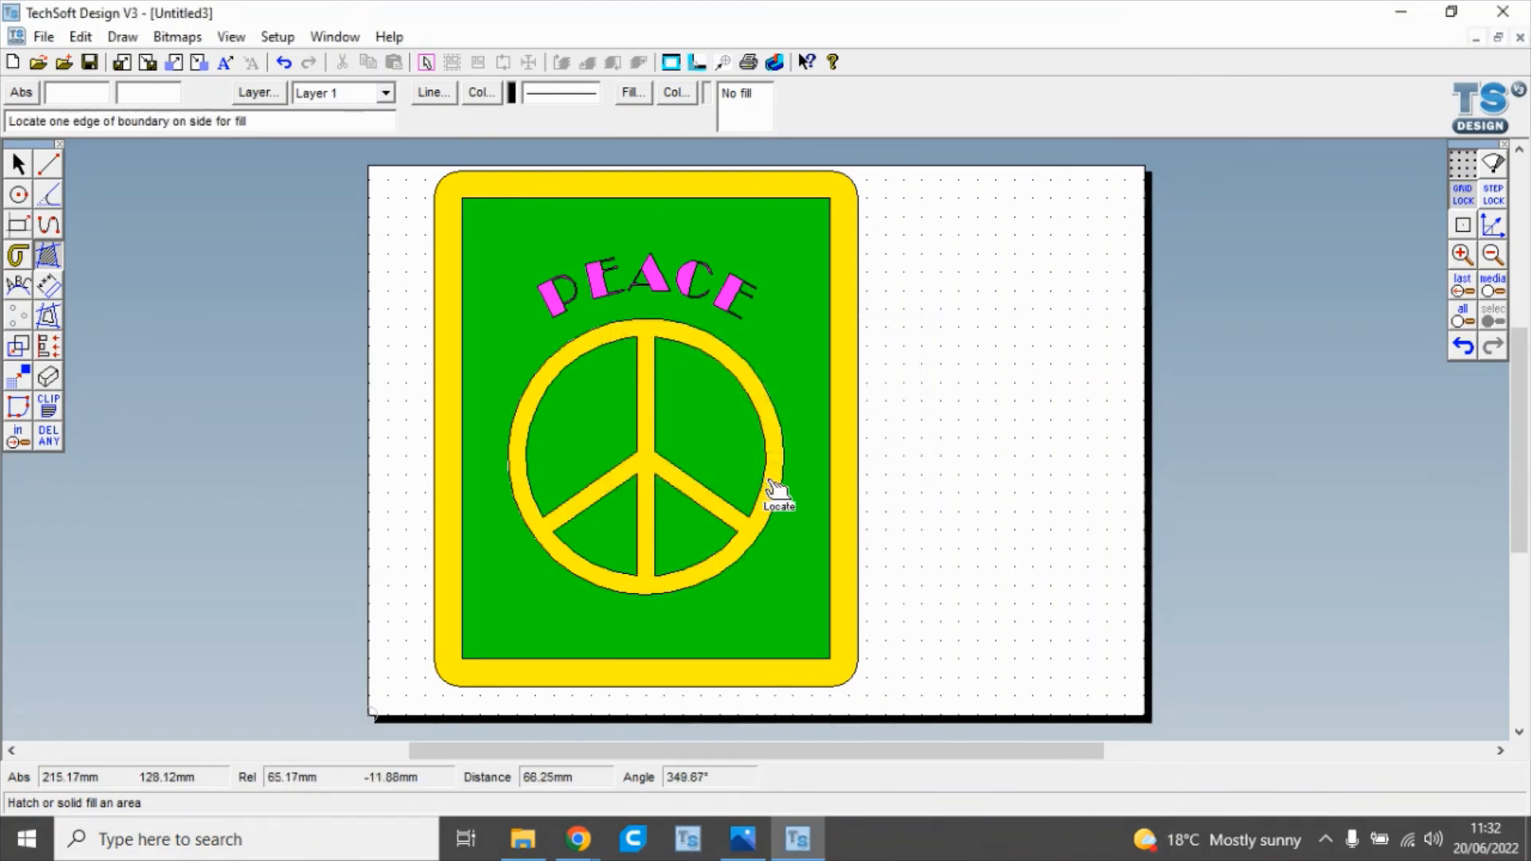